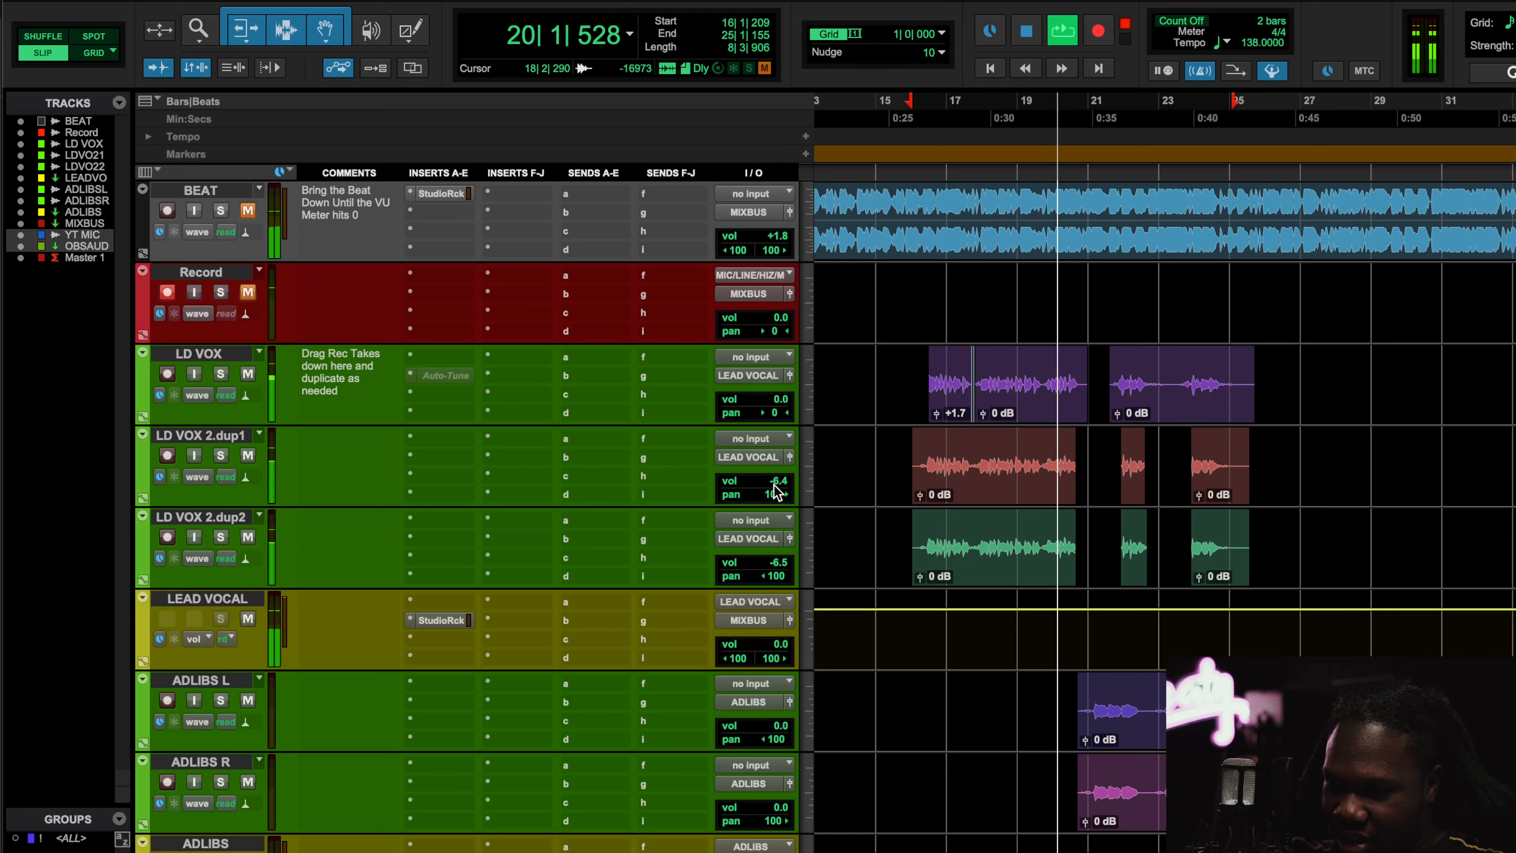
Step: Replay the looped section from bar 16 with the BEAT track unmuted to hear the vocals in the mix
{"action": "key", "text": "space"}
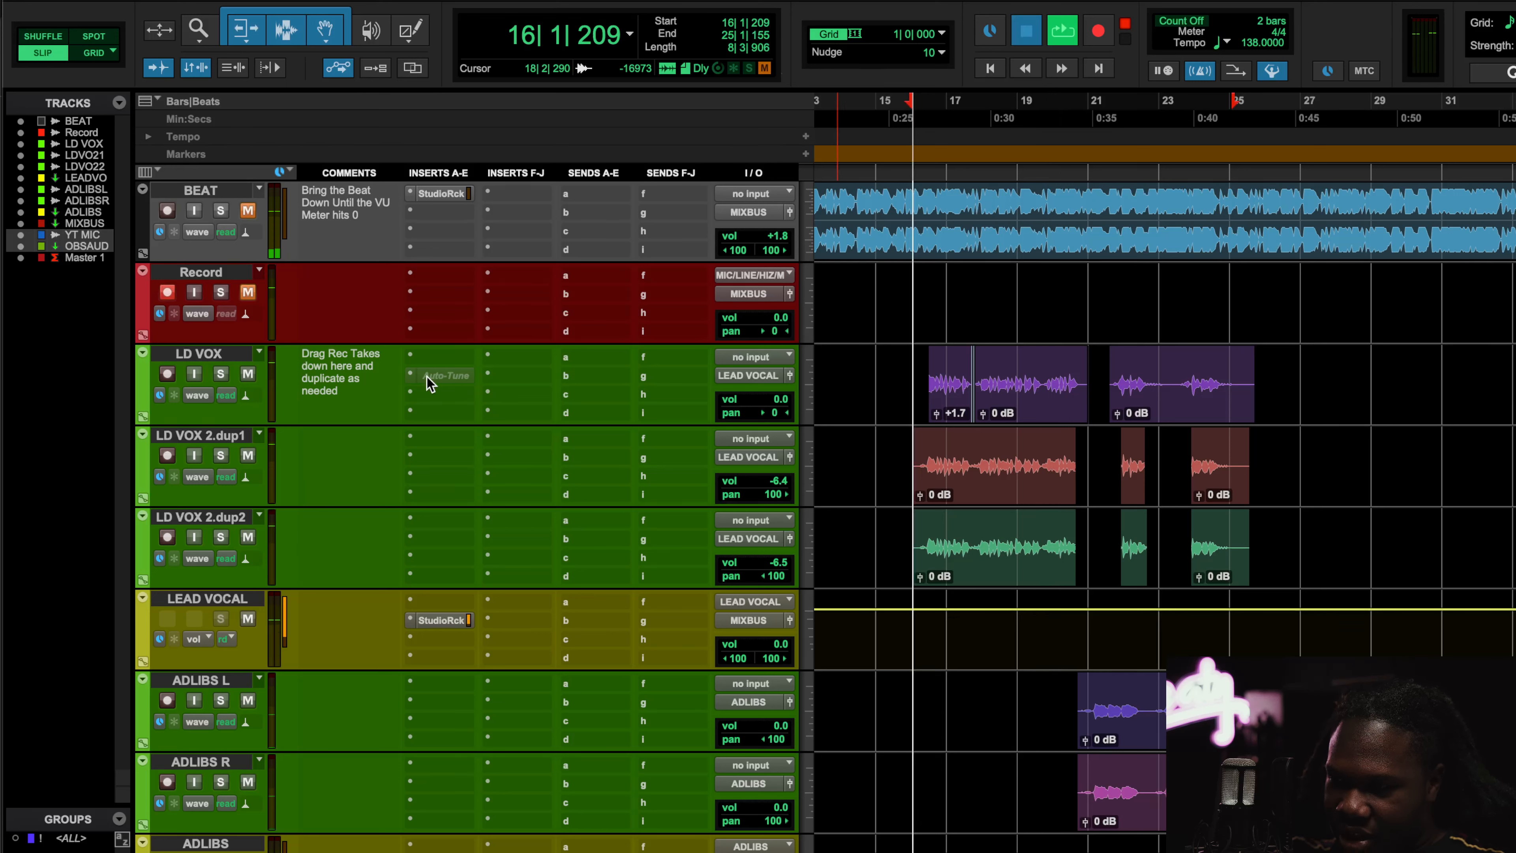
{"action": "key", "text": "space"}
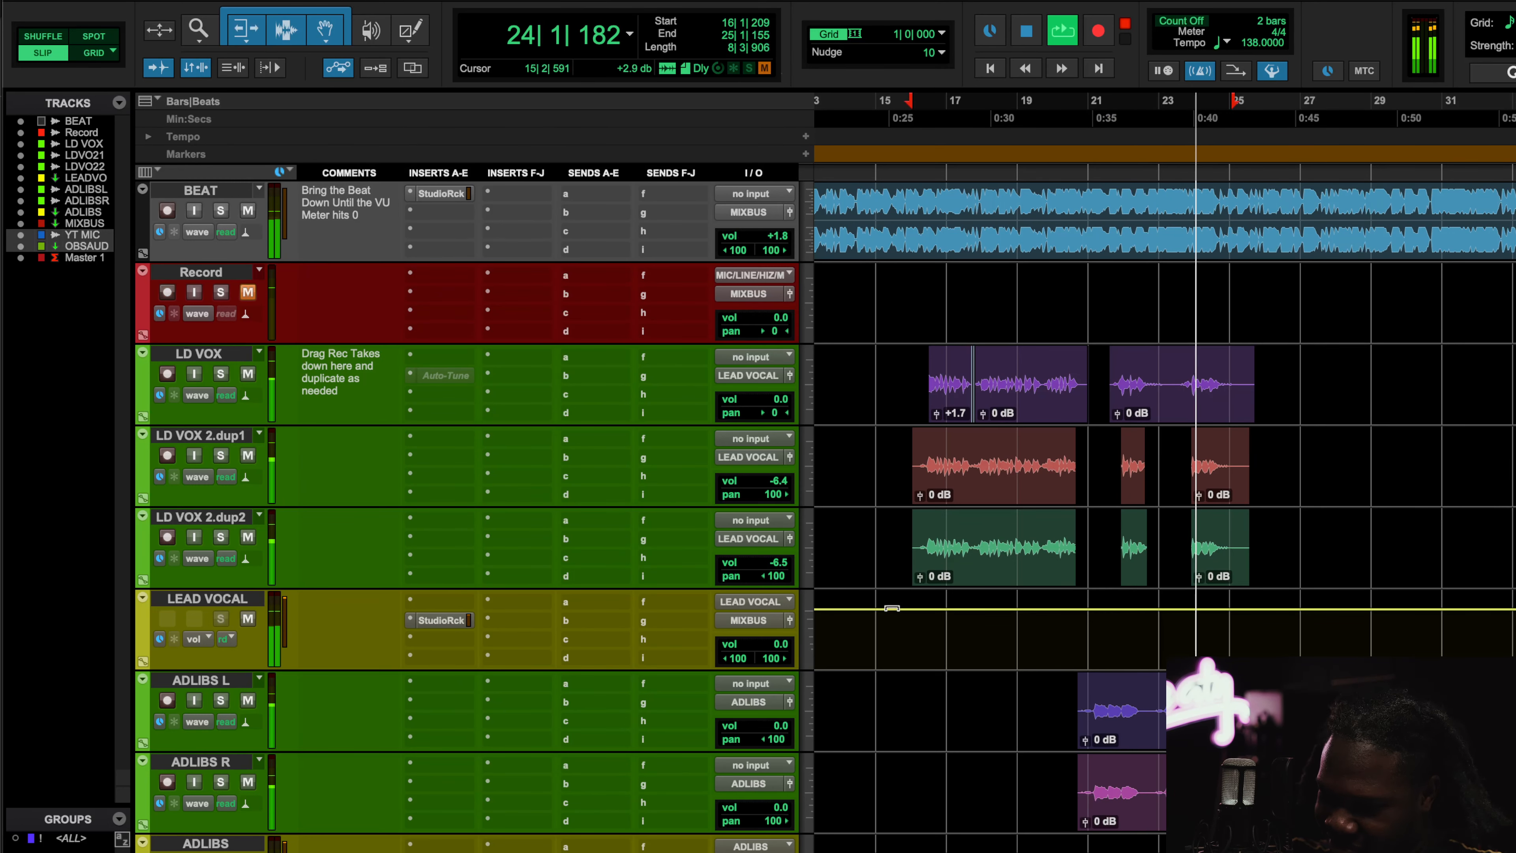
{"action": "key", "text": "space"}
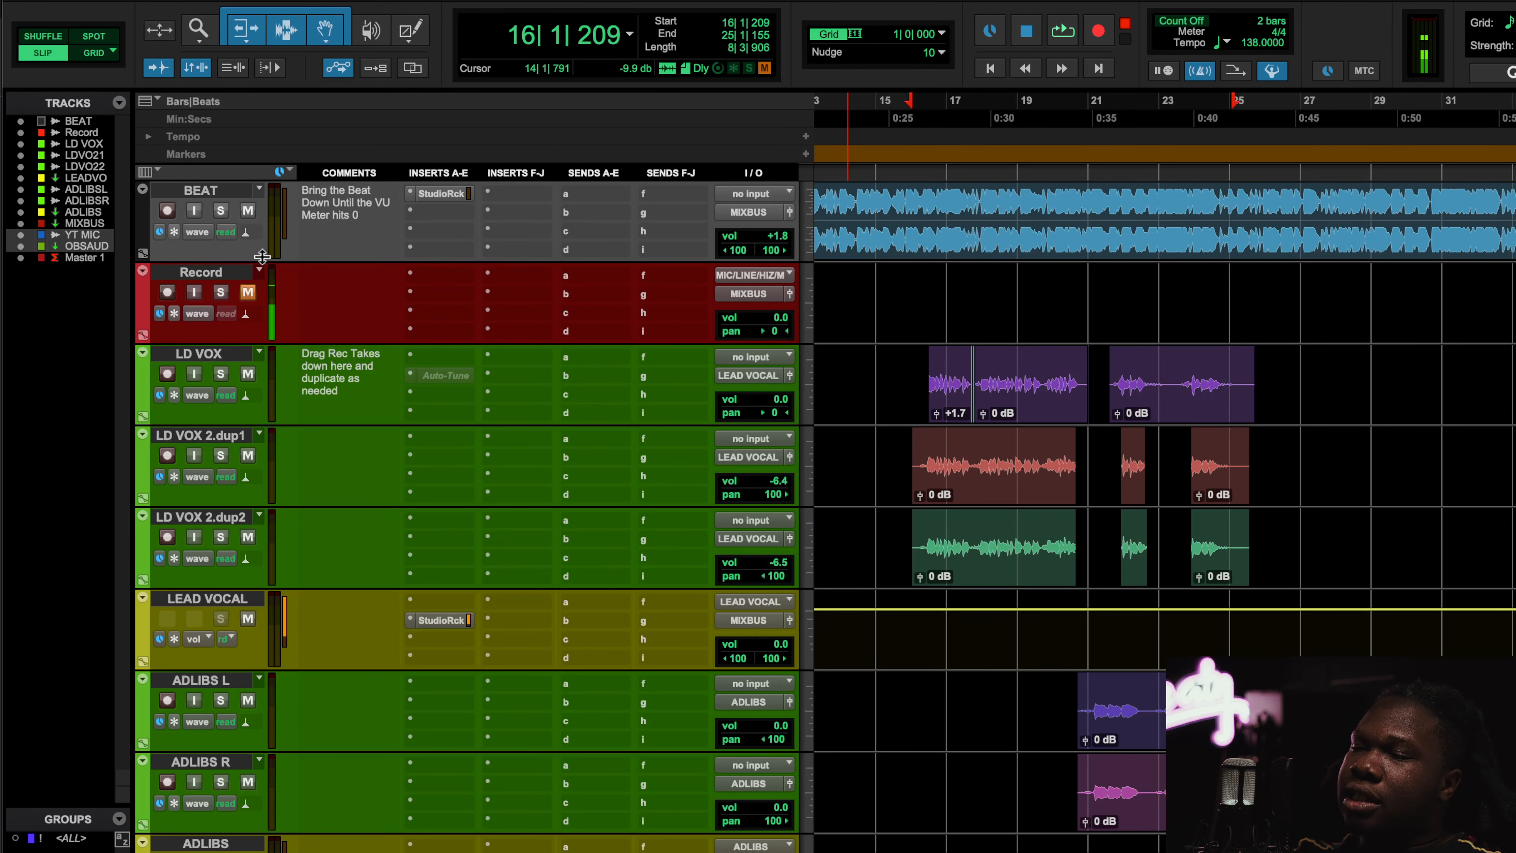
Step: Open the StudioRack insert on the LEAD VOCAL track and play the looped section through it
{"action": "left_click", "coordinate": [466, 619]}
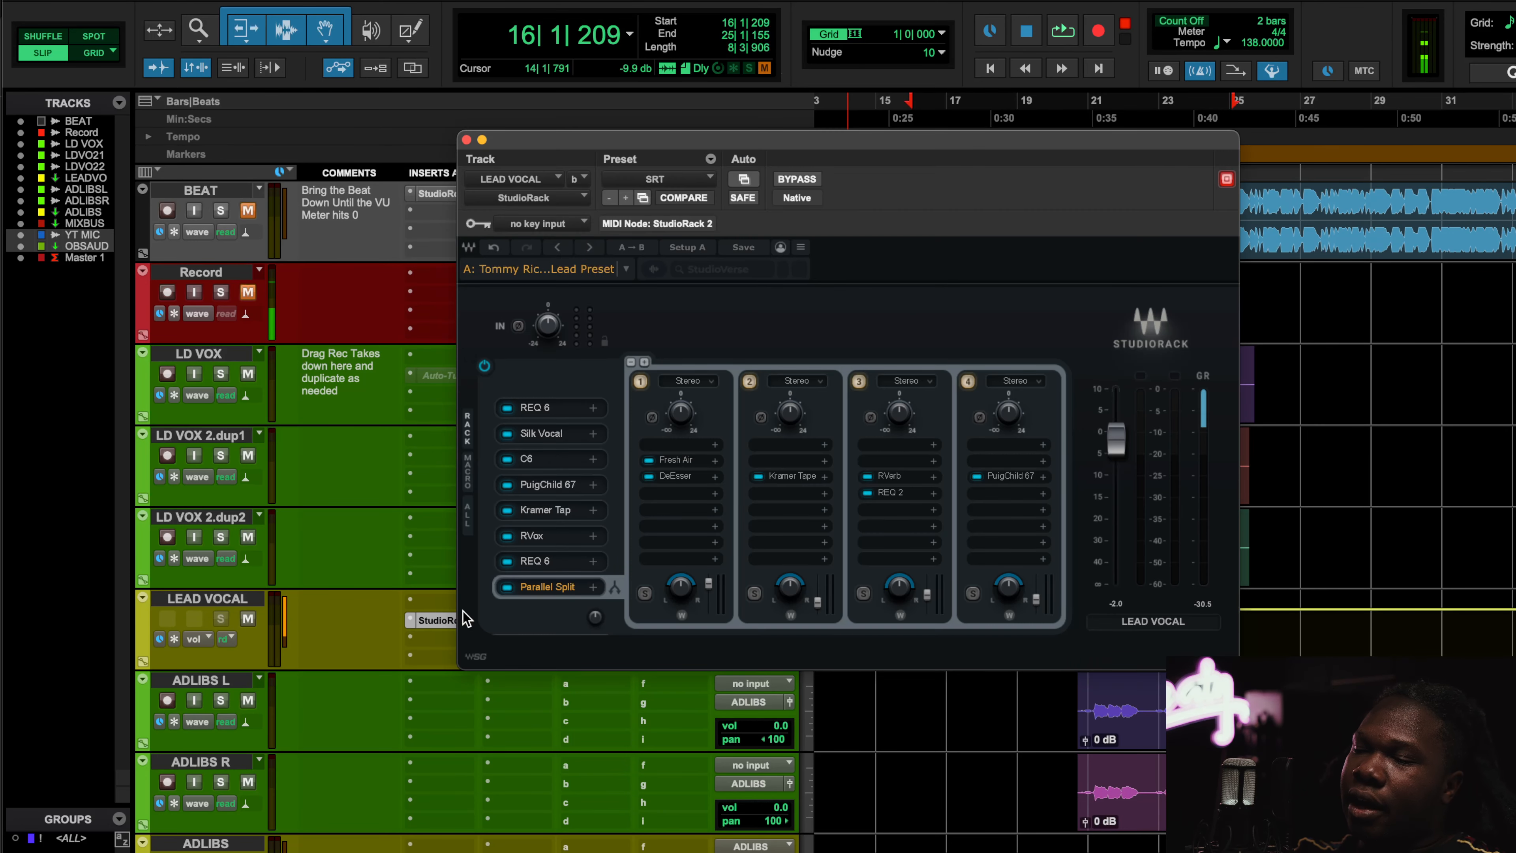
{"action": "key", "text": "space"}
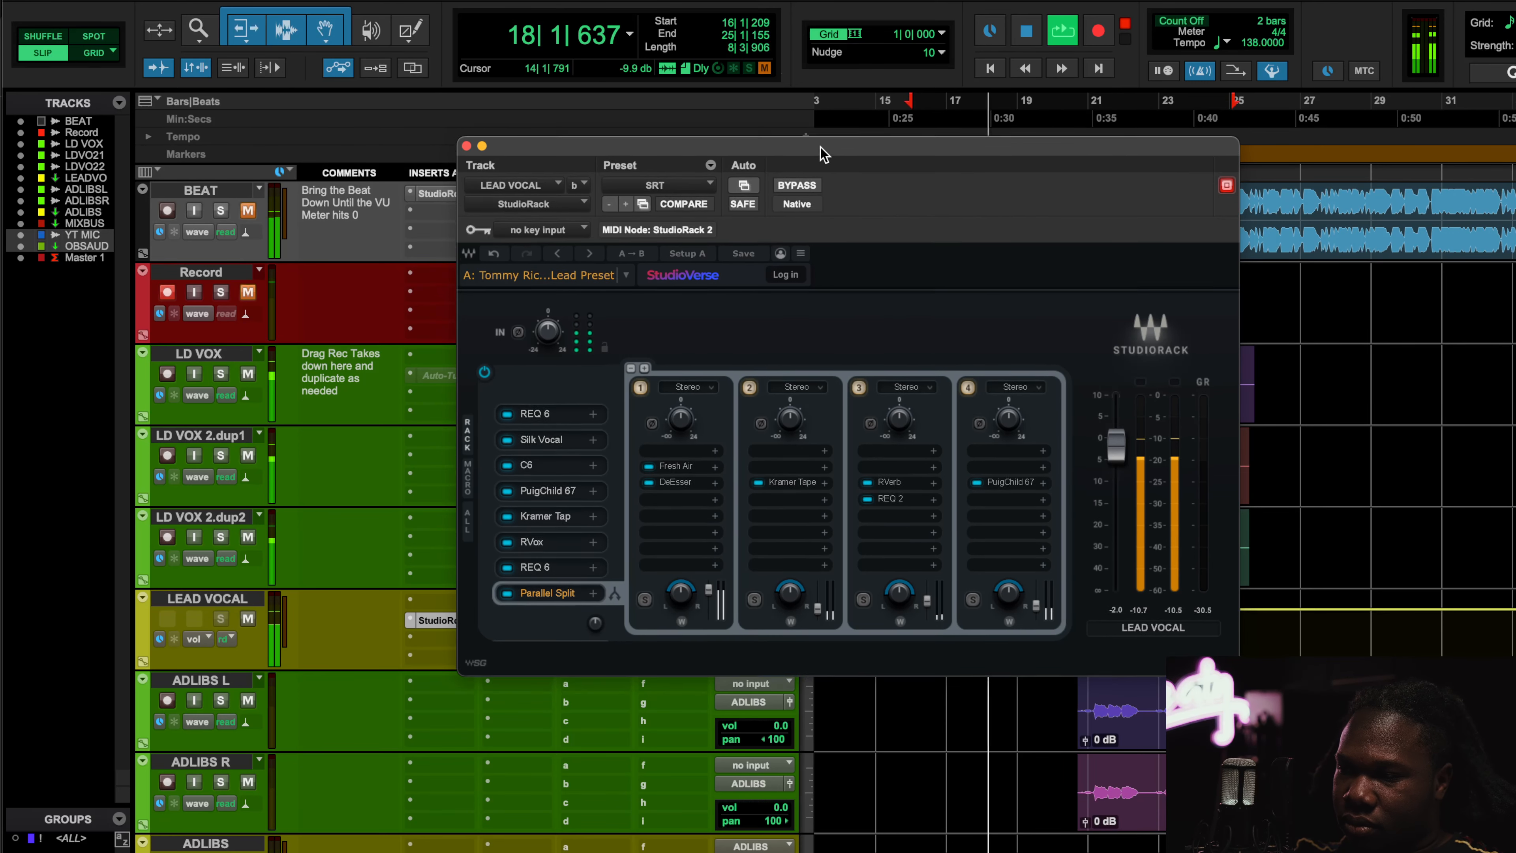
{"action": "left_click_drag", "start_coordinate": [823, 148], "coordinate": [844, 173]}
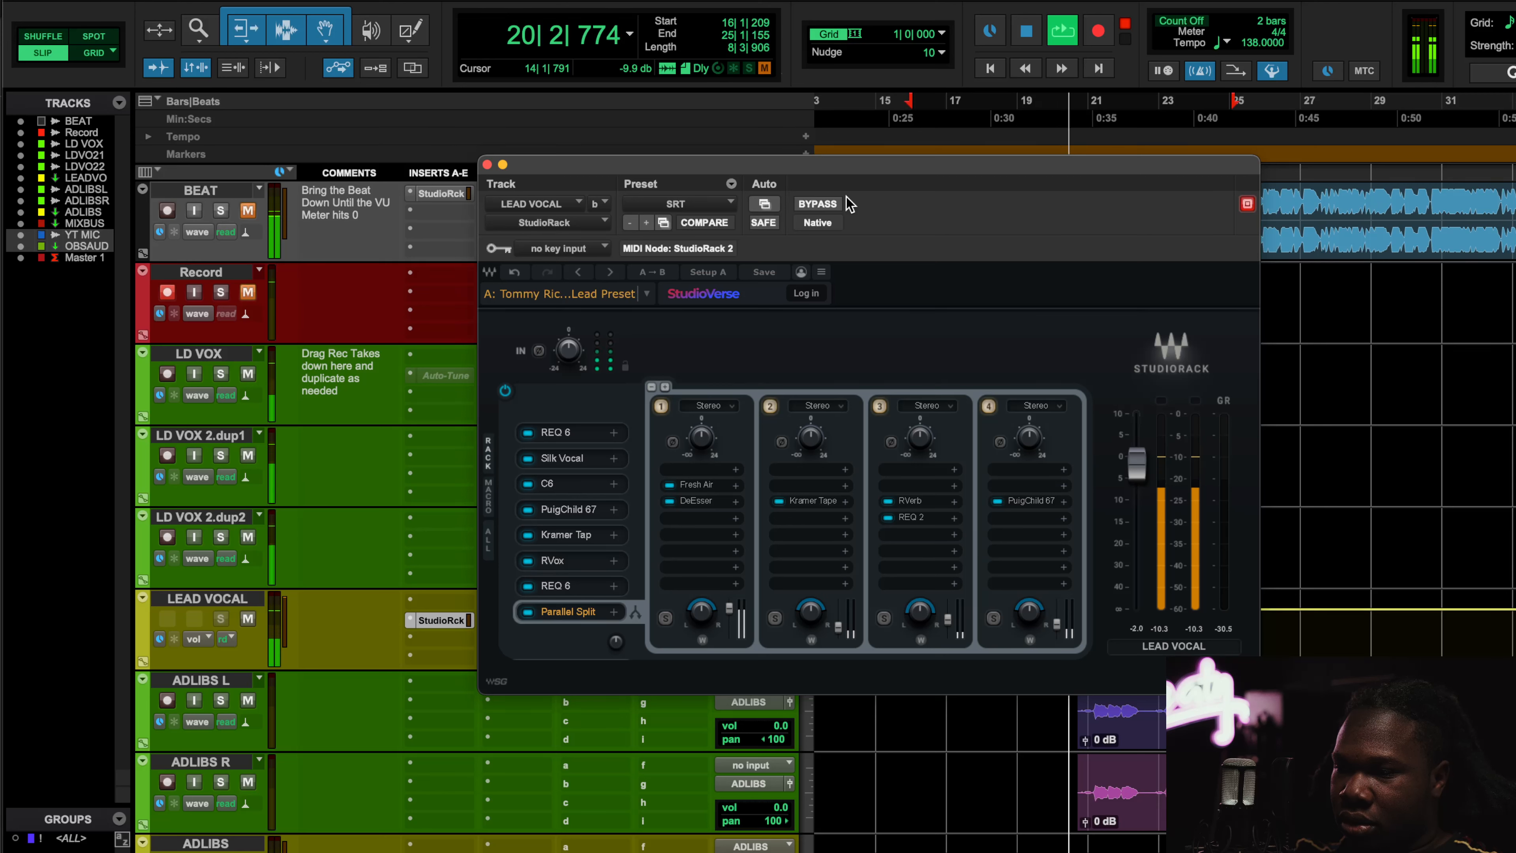
Step: Compare the looped lead vocals without the beat, with the StudioRack chain bypassed and active
{"action": "key", "text": "space"}
{"action": "key", "text": "space"}
{"action": "left_click", "coordinate": [833, 206]}
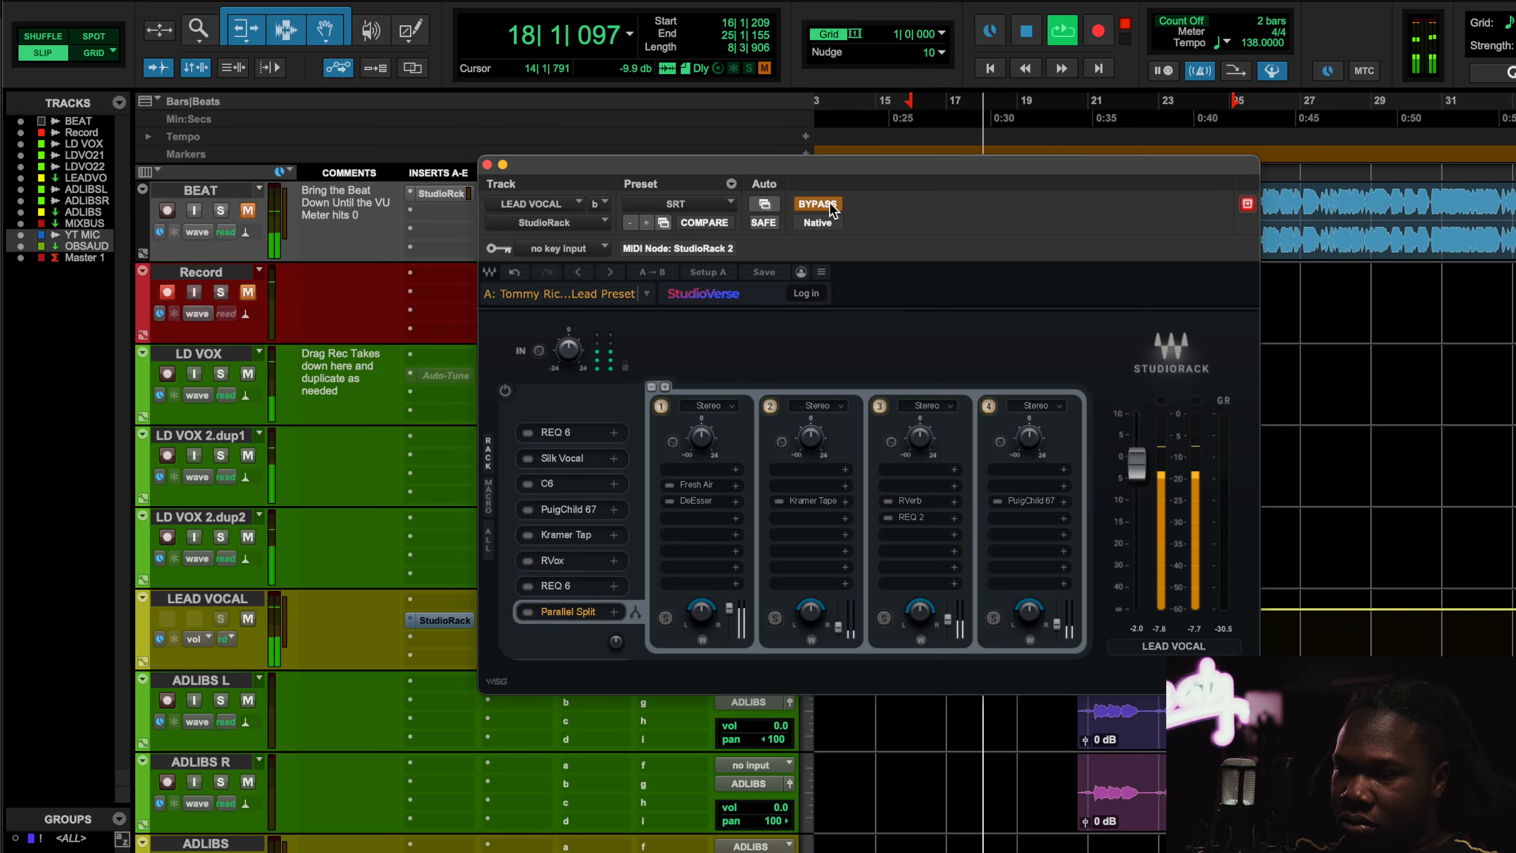
{"action": "left_click", "coordinate": [831, 208]}
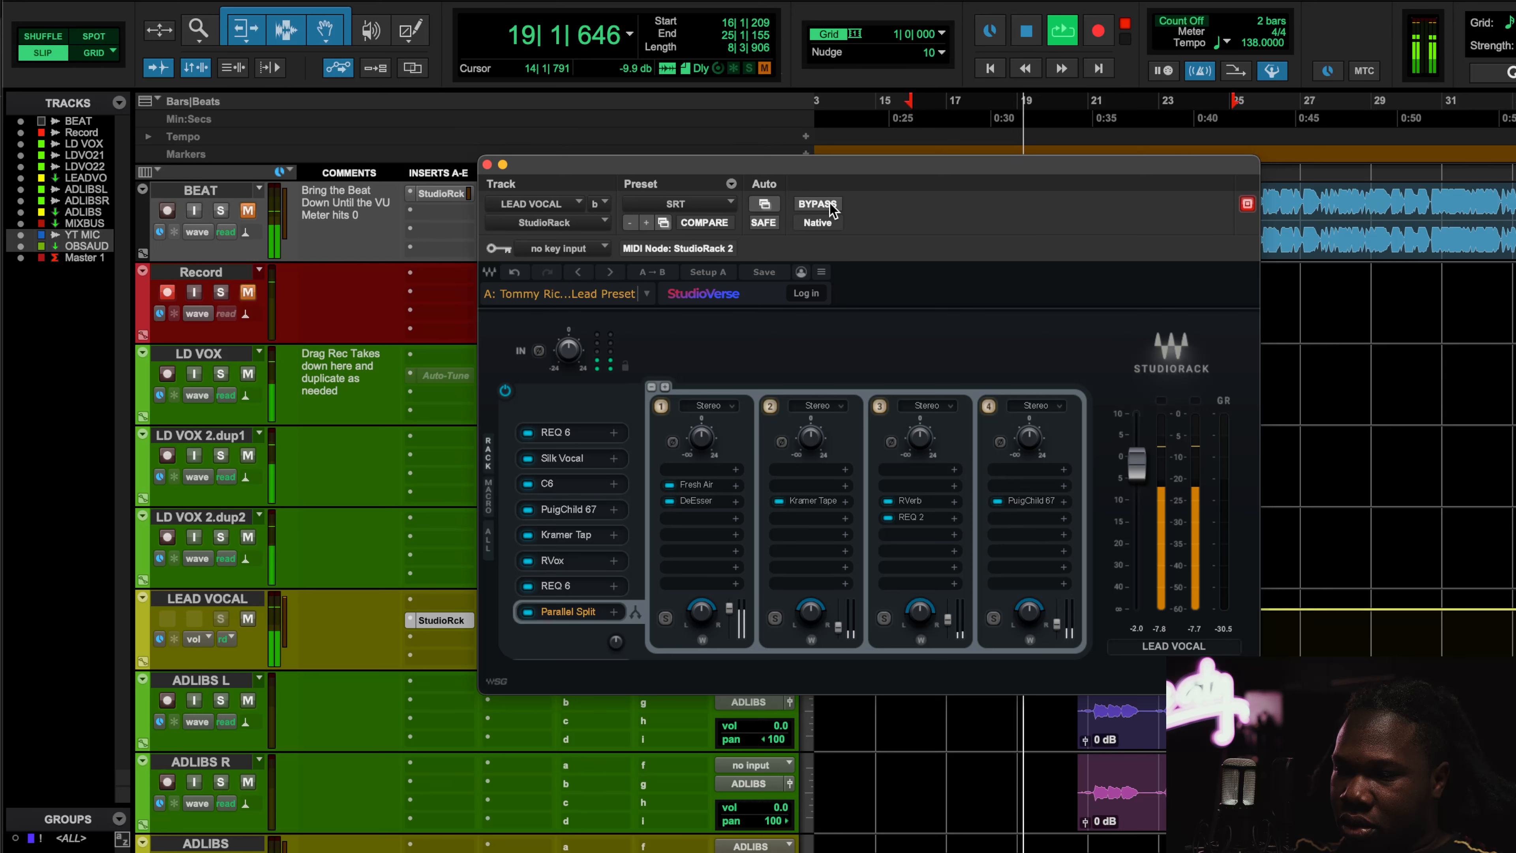
{"action": "left_click", "coordinate": [831, 207]}
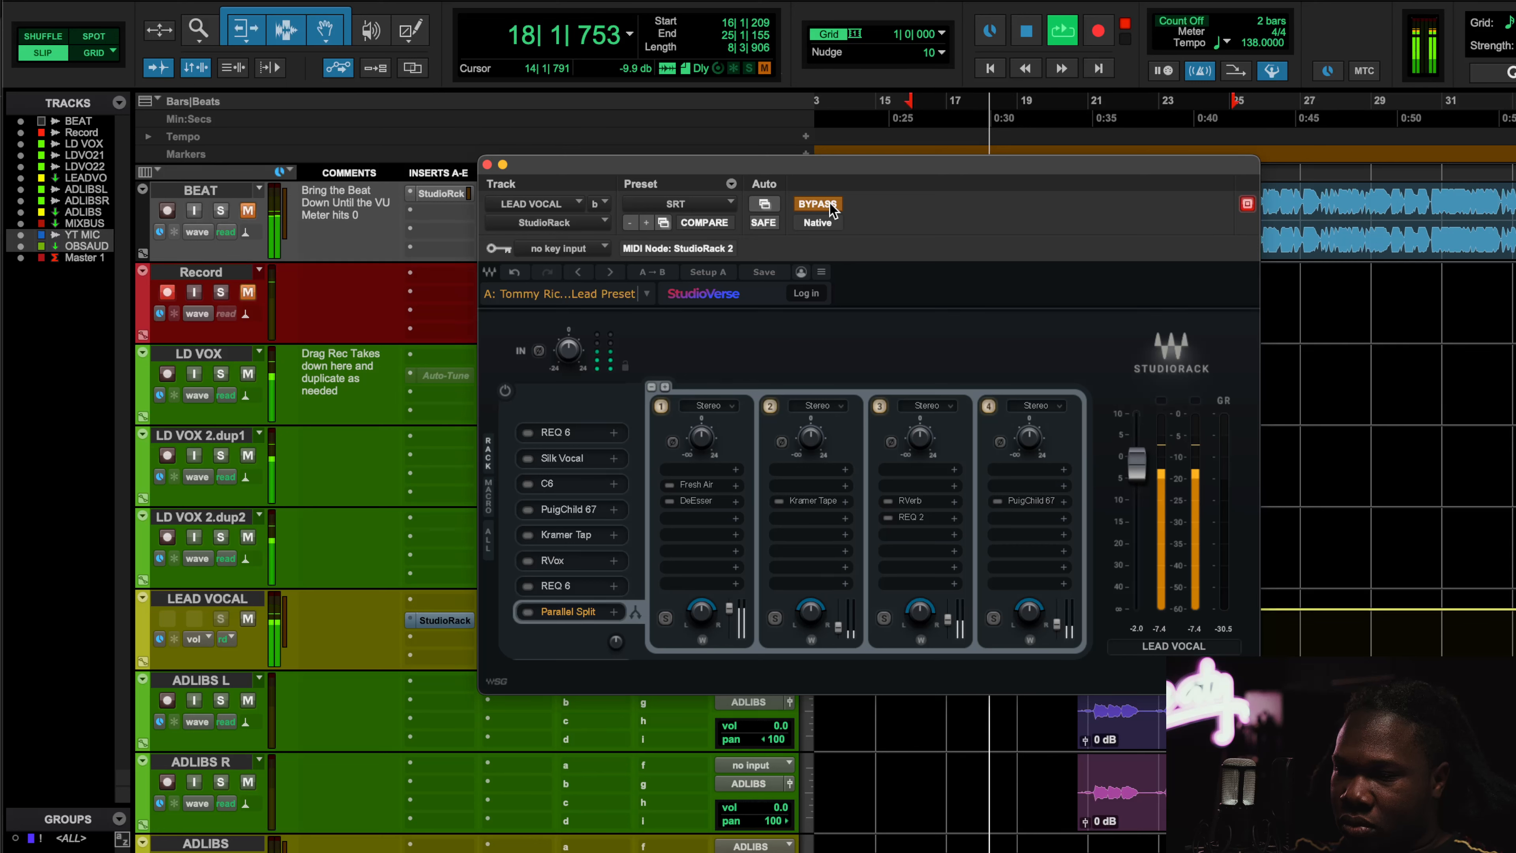
{"action": "left_click", "coordinate": [830, 206]}
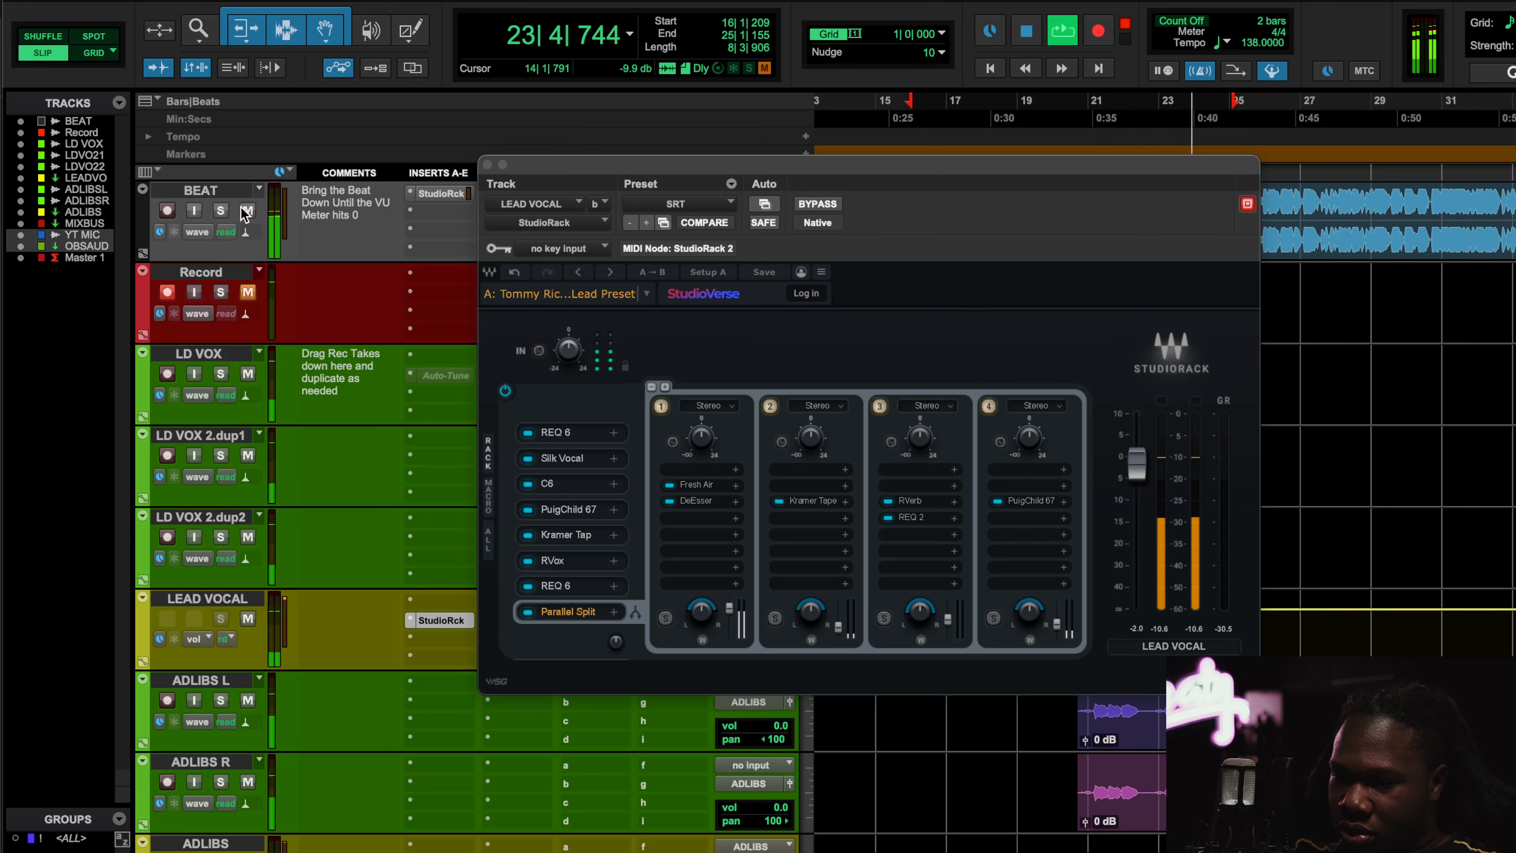
Step: Audition the processed lead vocals together with the beat and close the StudioRack window
{"action": "key", "text": "space"}
{"action": "key", "text": "space"}
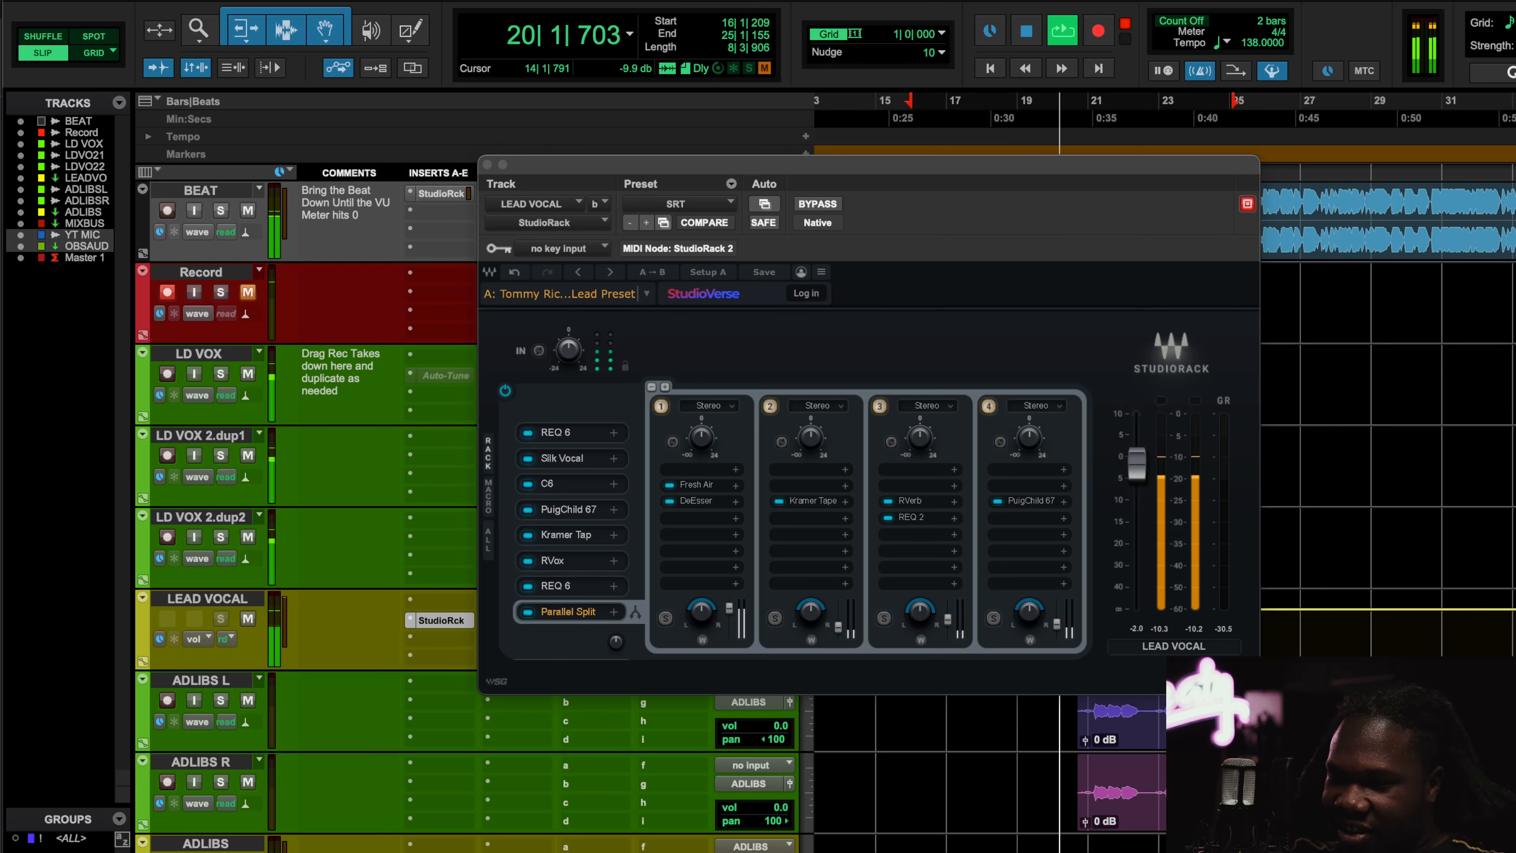
{"action": "key", "text": "space"}
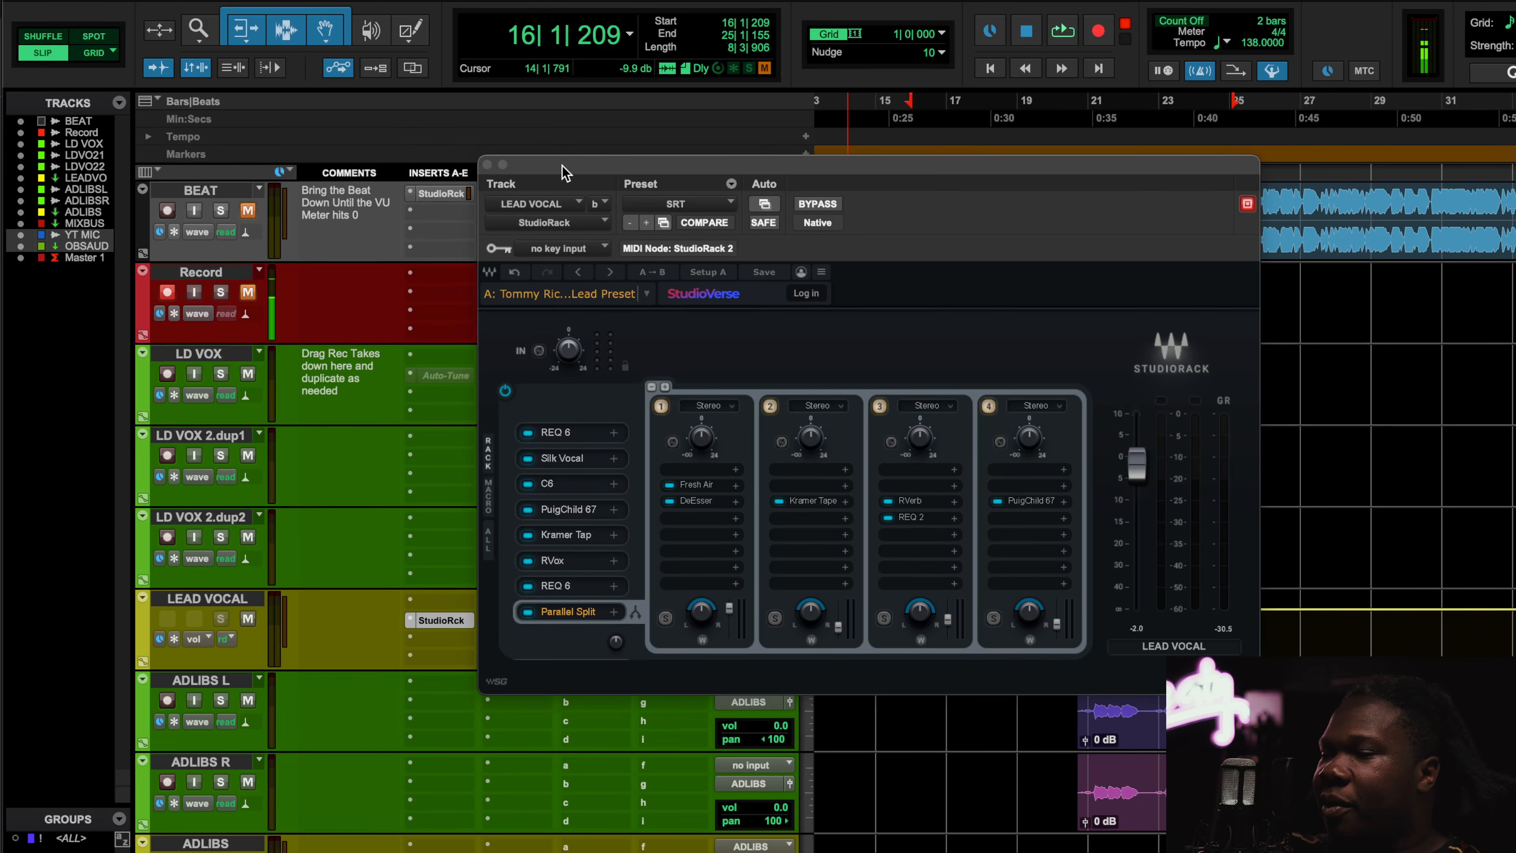
{"action": "left_click_drag", "start_coordinate": [561, 172], "coordinate": [503, 197]}
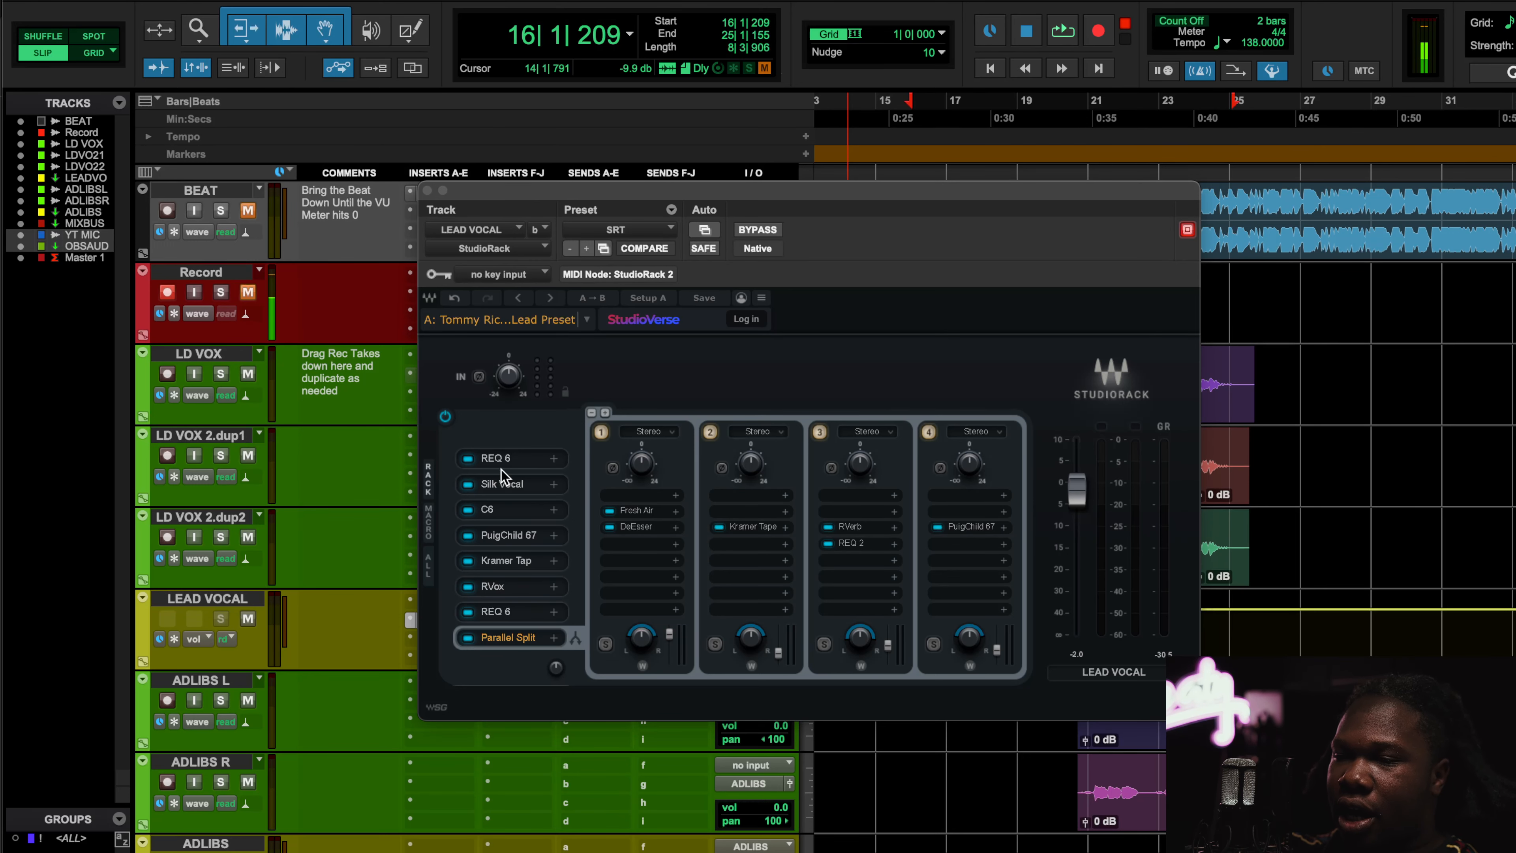
{"action": "left_click", "coordinate": [427, 190]}
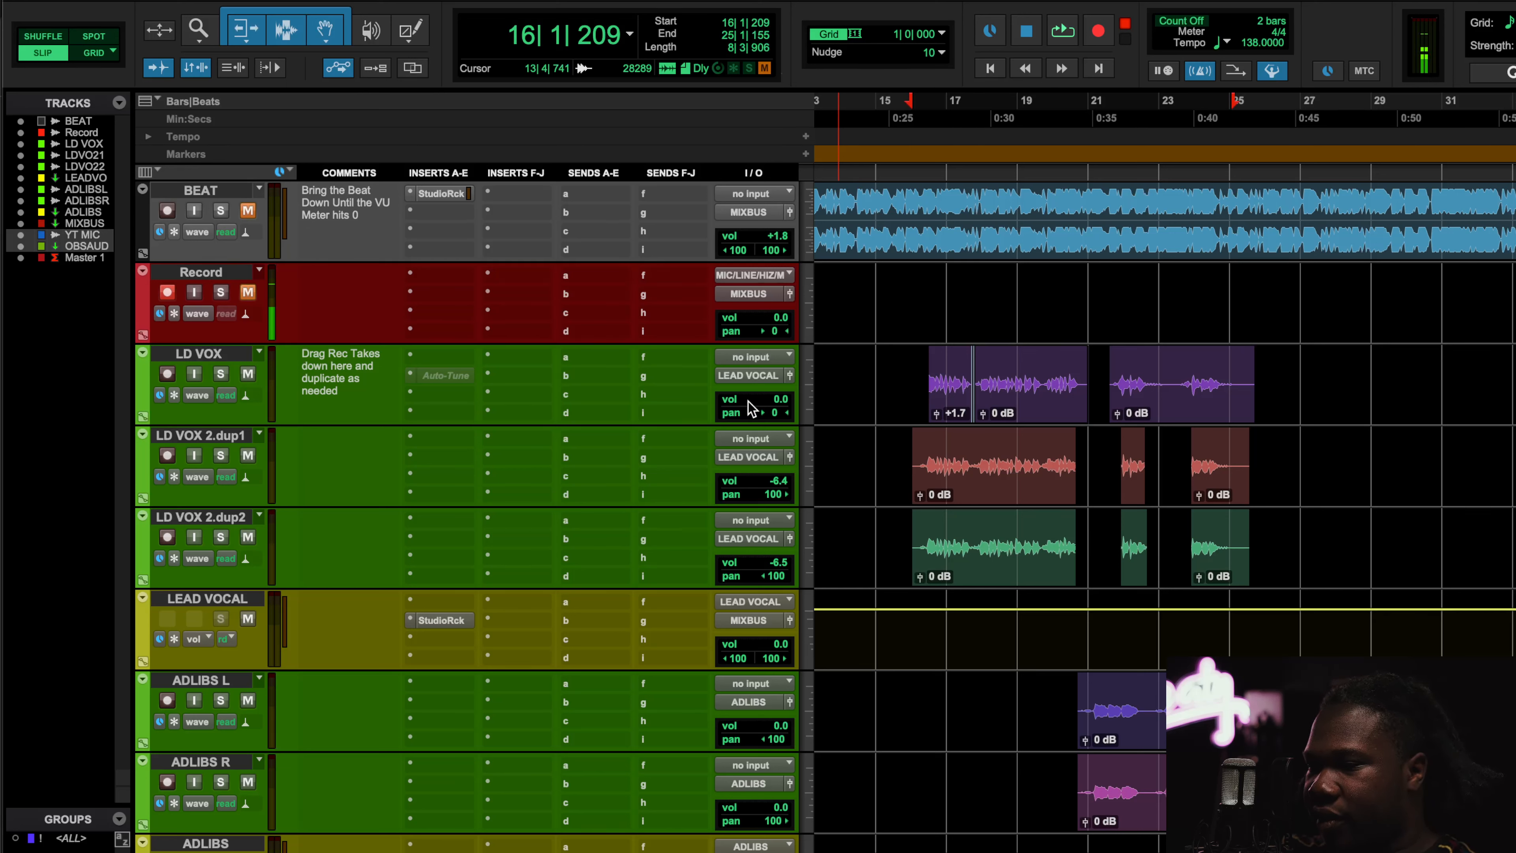
Step: Audition the loop with LD VOX 2.dup1 and LD VOX 2.dup2 muted, and again with both doubles unmuted
{"action": "key", "text": "space"}
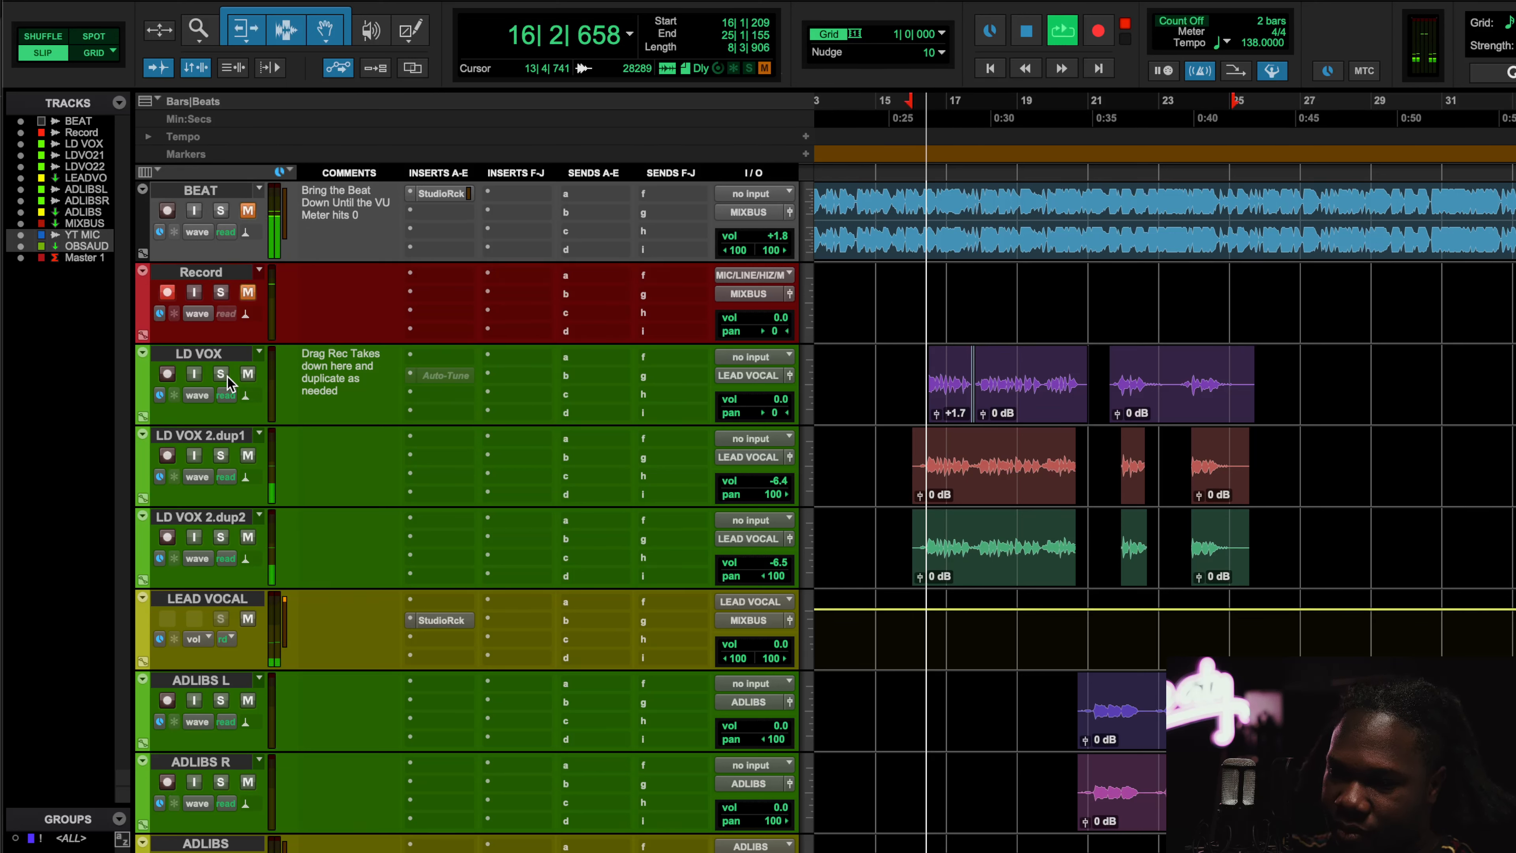
{"action": "left_click", "coordinate": [247, 537]}
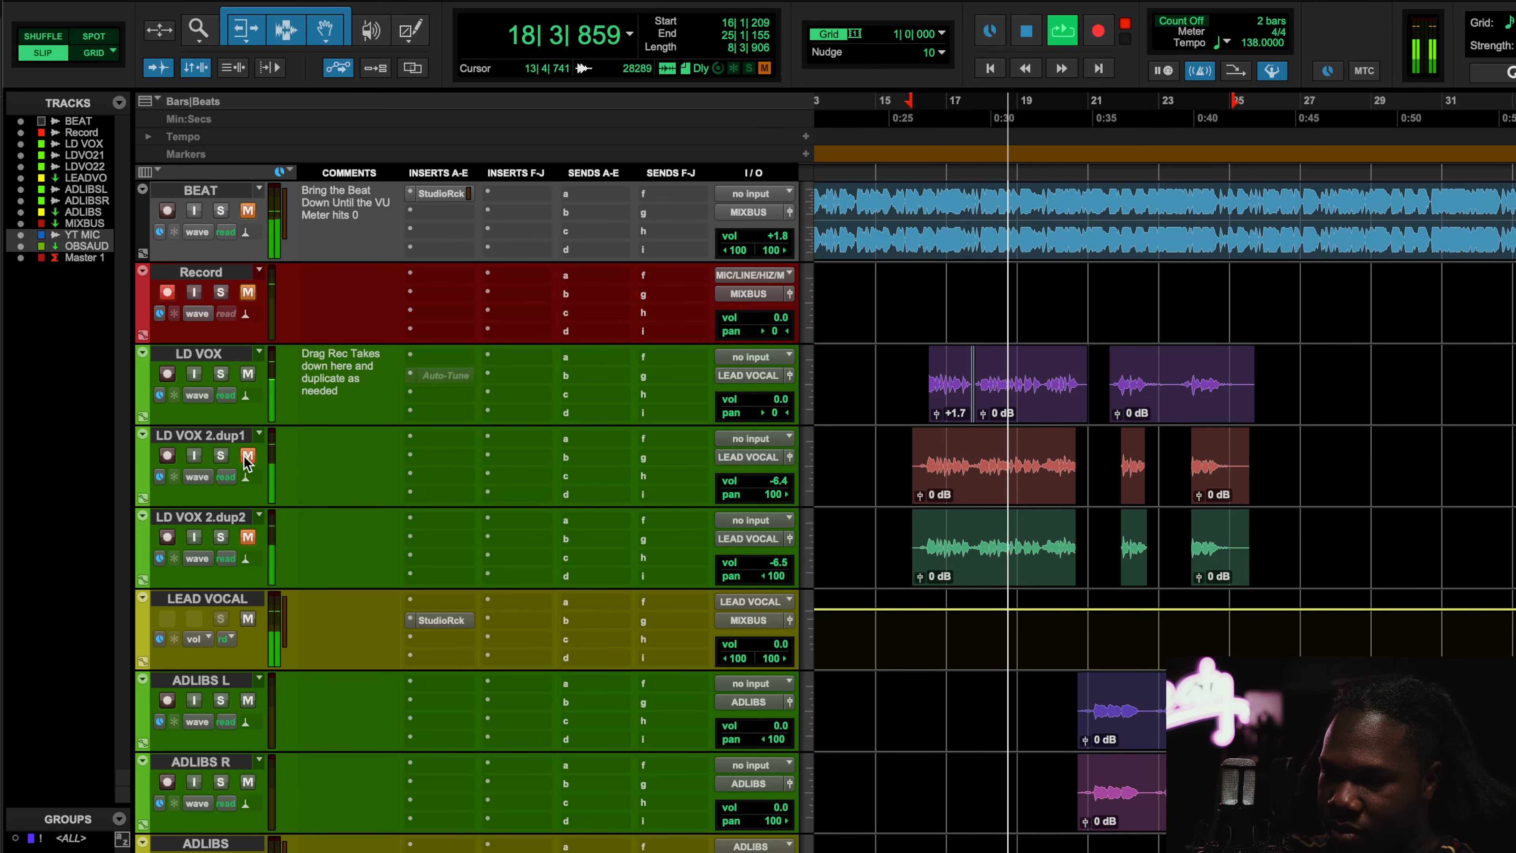
{"action": "key", "text": "space"}
{"action": "key", "text": "space"}
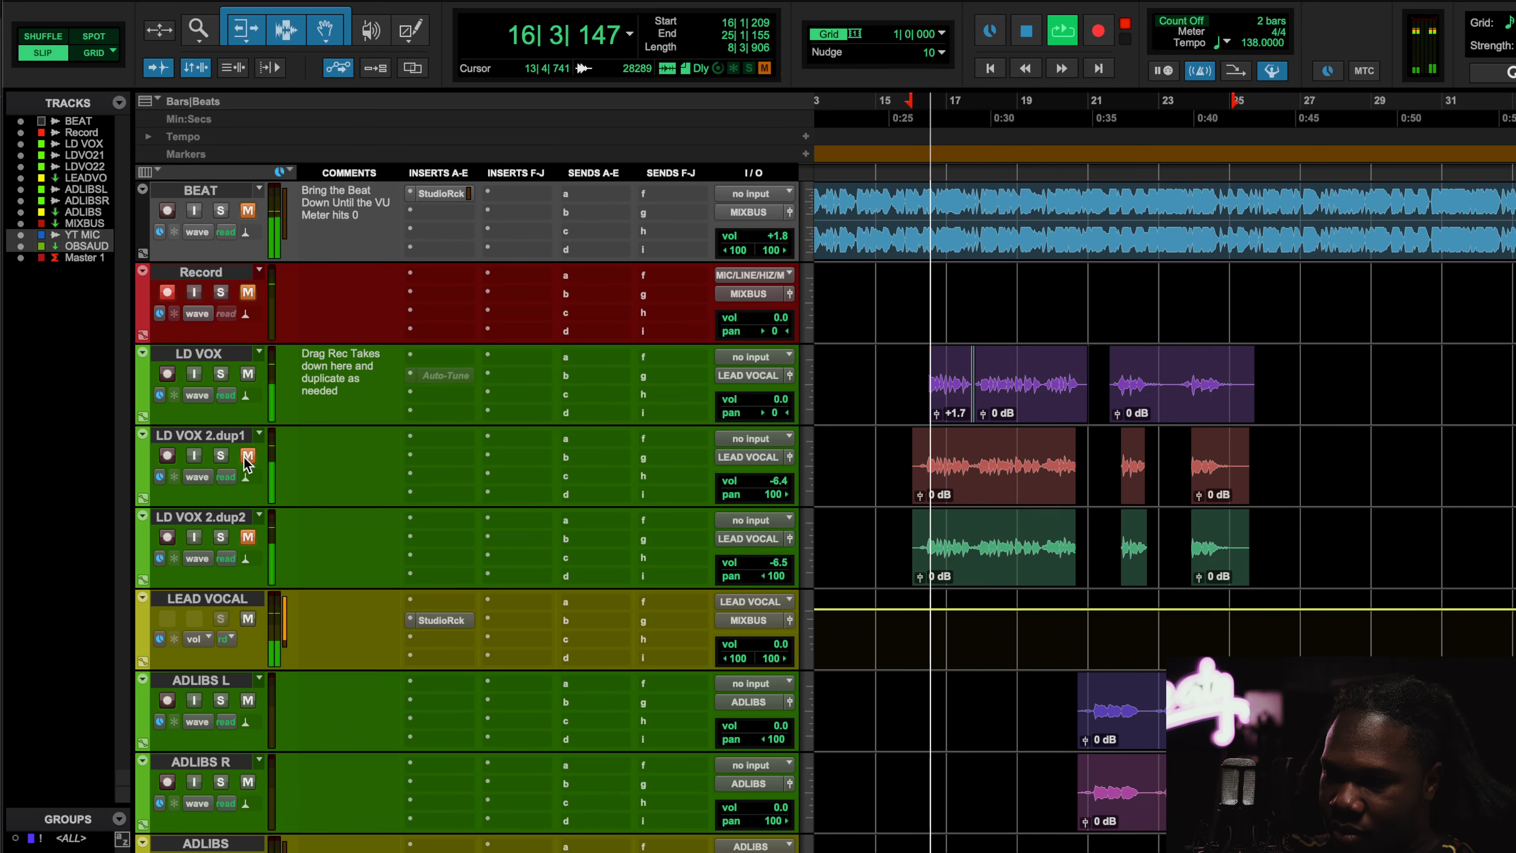
{"action": "left_click", "coordinate": [247, 455]}
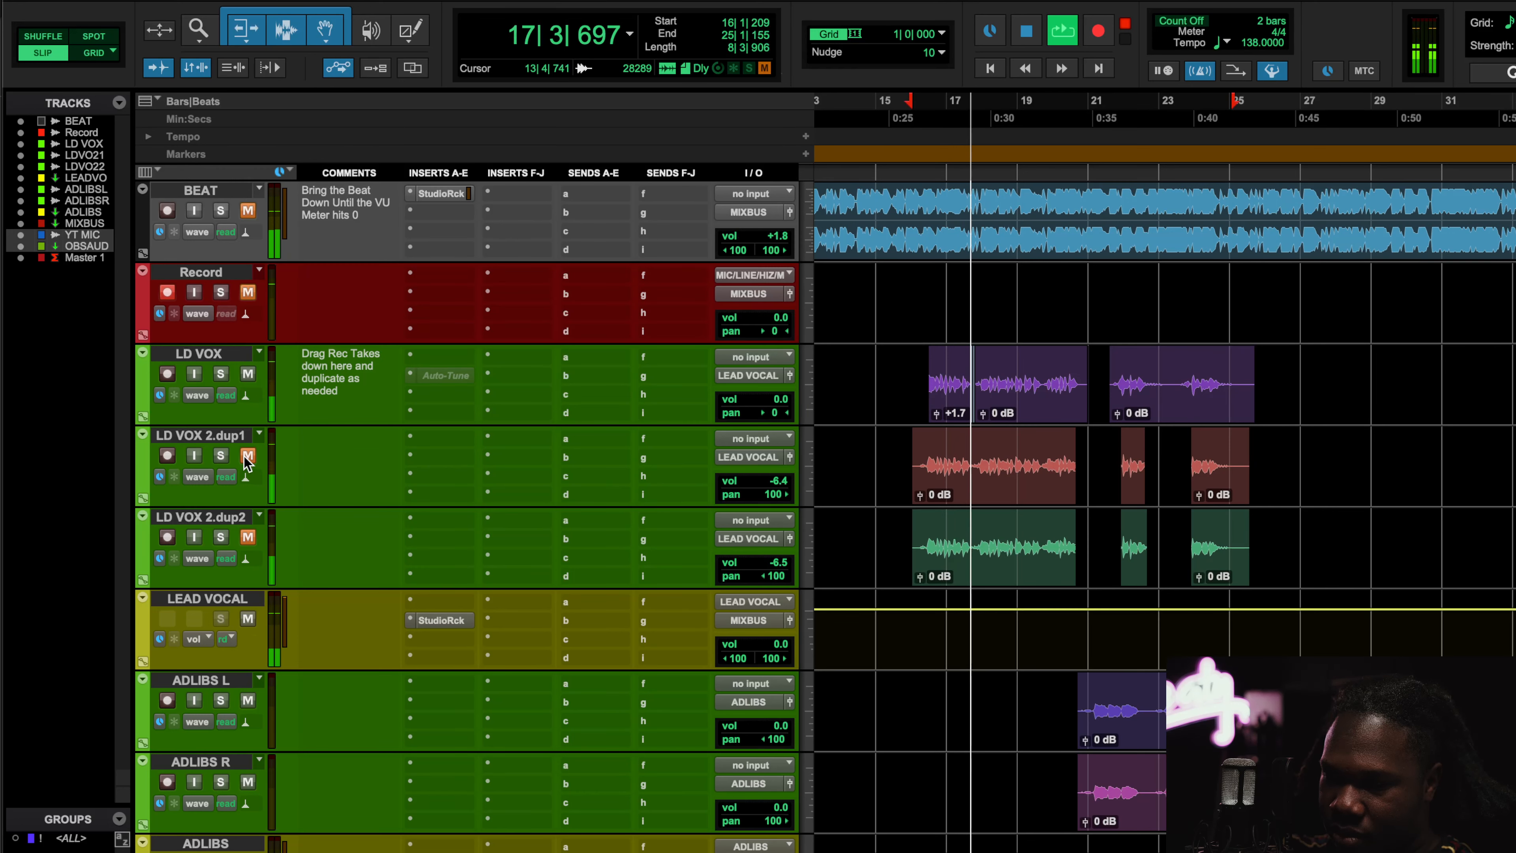
{"action": "left_click", "coordinate": [245, 559]}
{"action": "left_click", "coordinate": [248, 533]}
{"action": "left_click", "coordinate": [249, 533]}
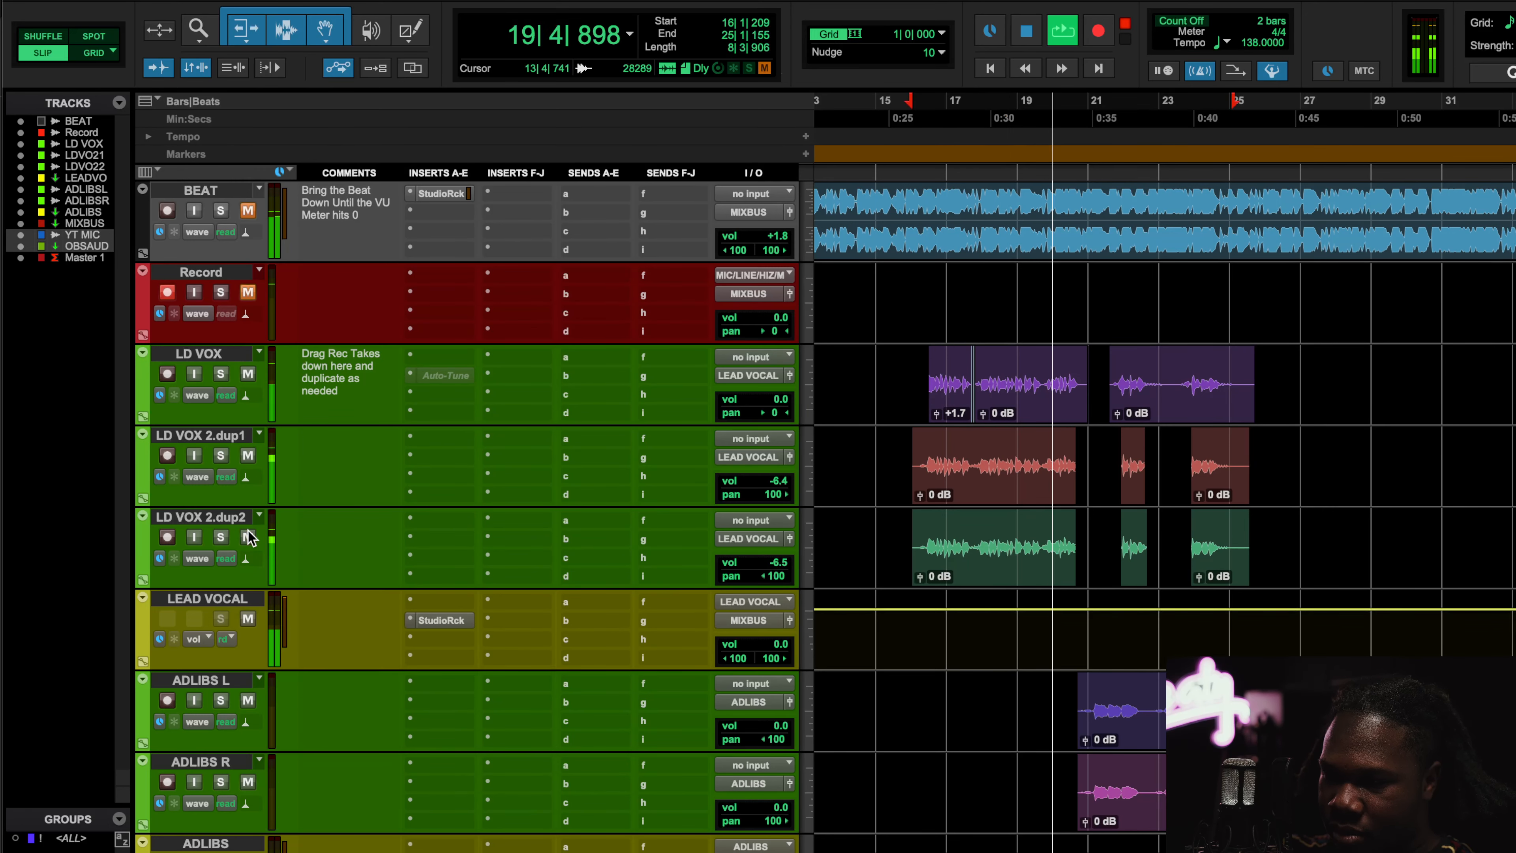
{"action": "key", "text": "space"}
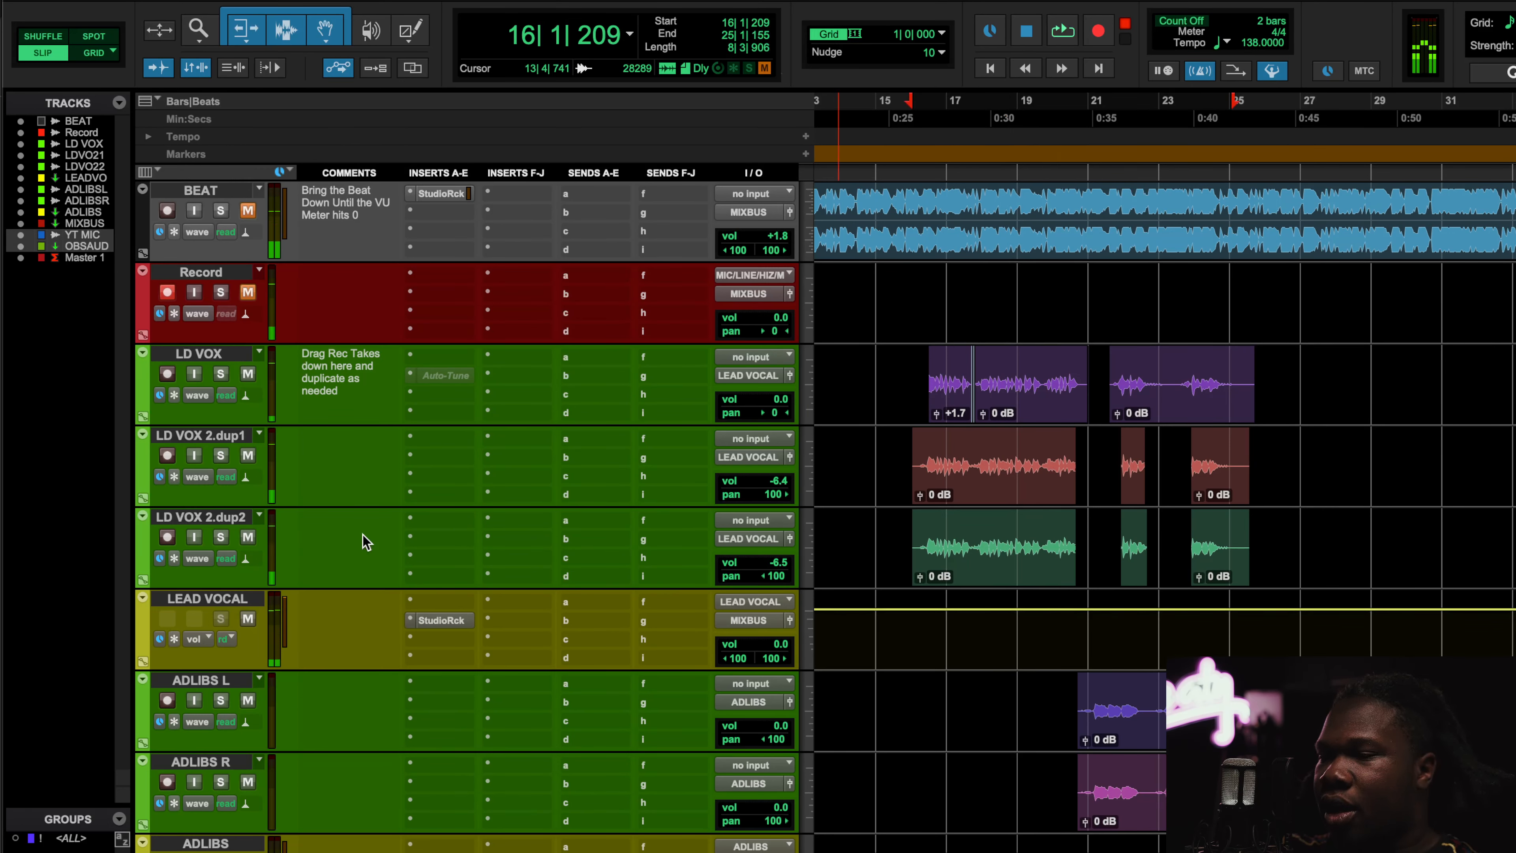
Step: Select the first clip on LD VOX 2.dup1 as the playback range and review the LEAD VOCAL StudioRack chain
{"action": "left_click", "coordinate": [1017, 491]}
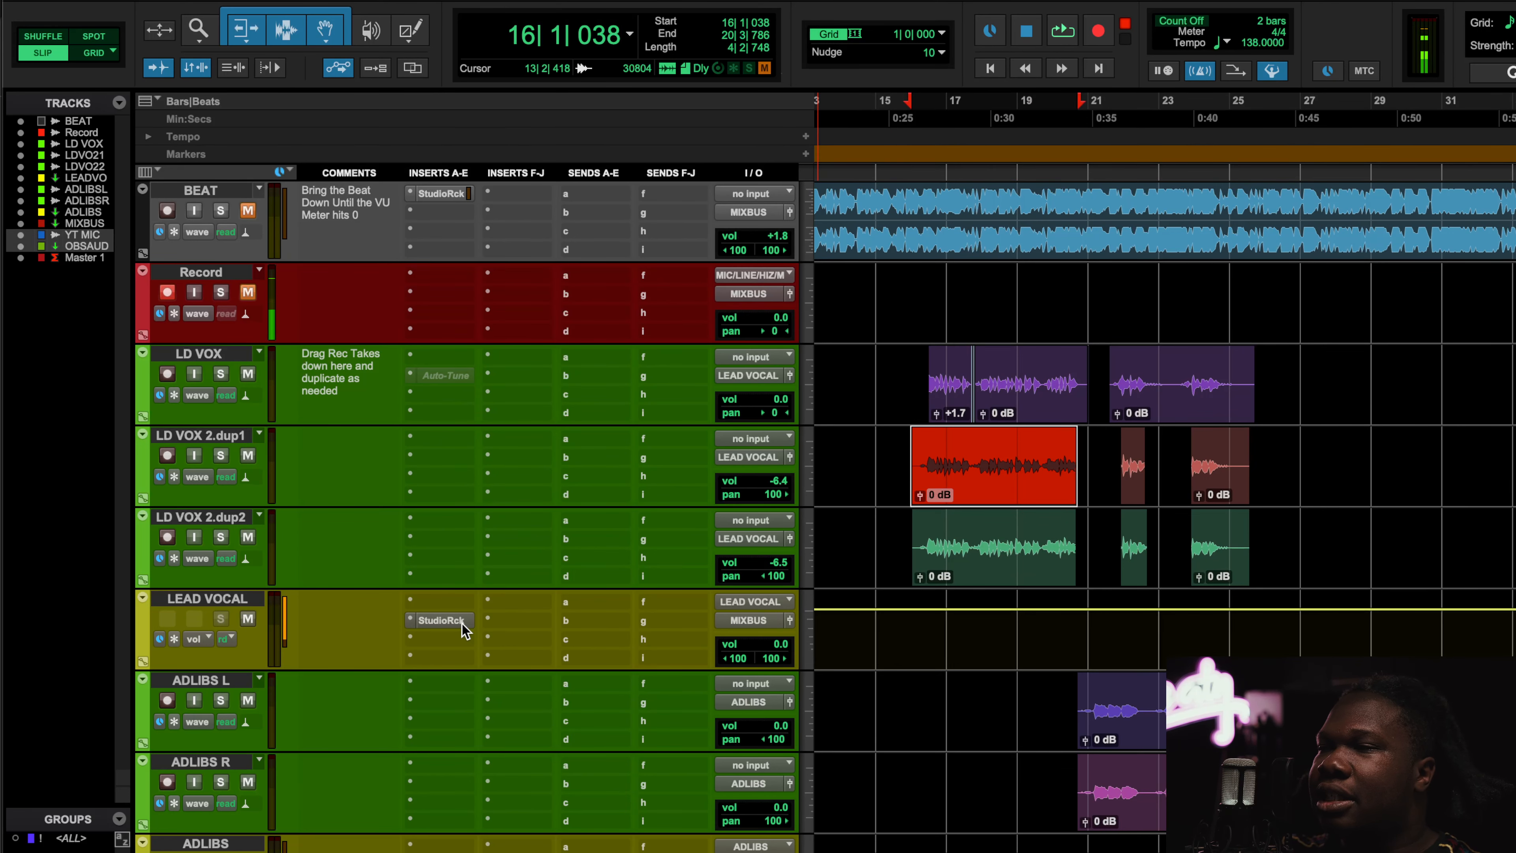
{"action": "left_click", "coordinate": [442, 620]}
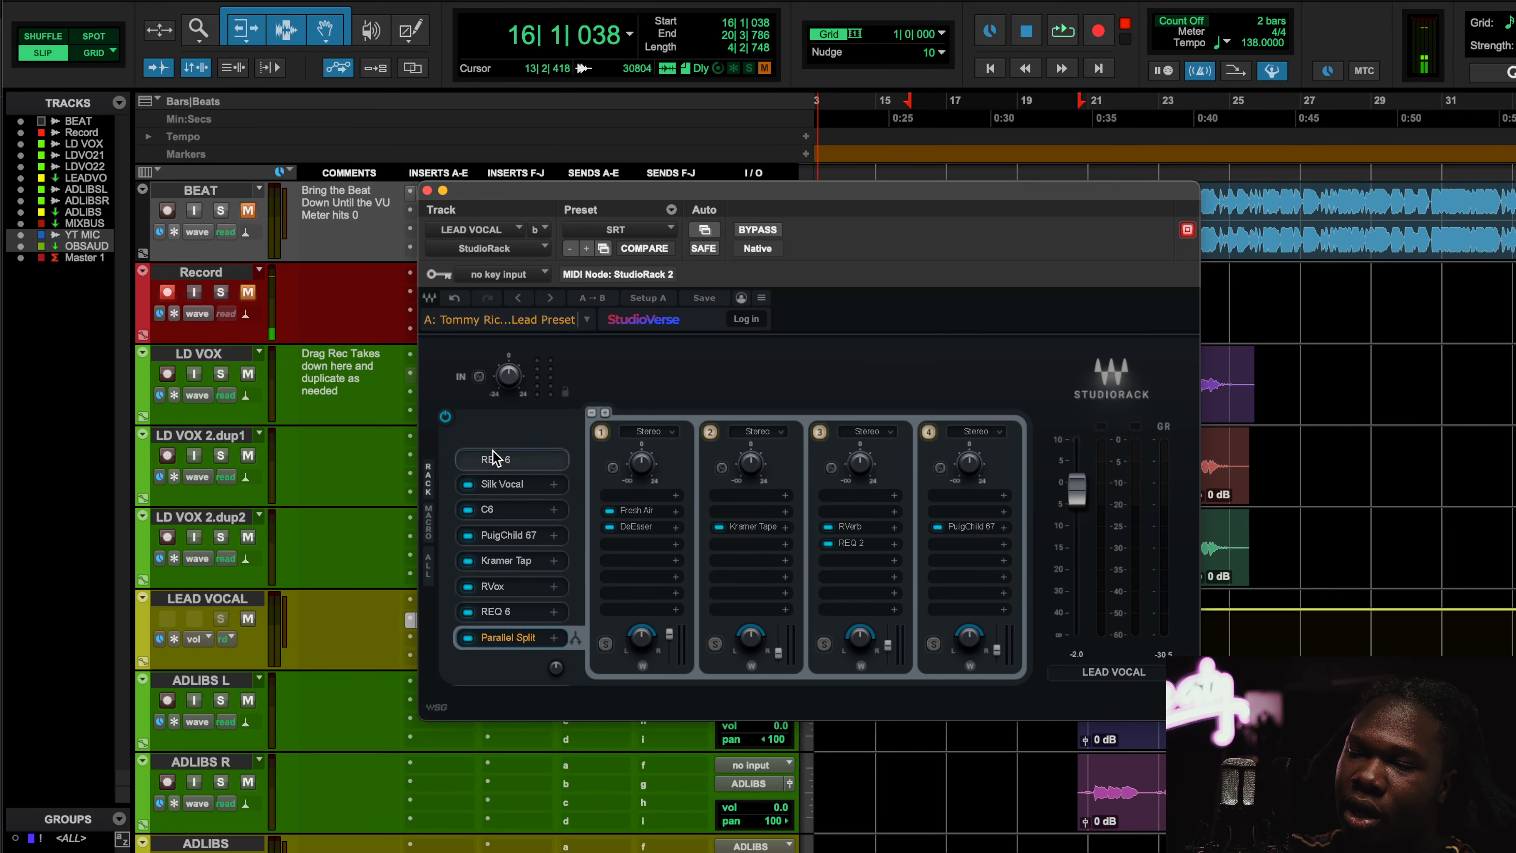
{"action": "left_click", "coordinate": [427, 191]}
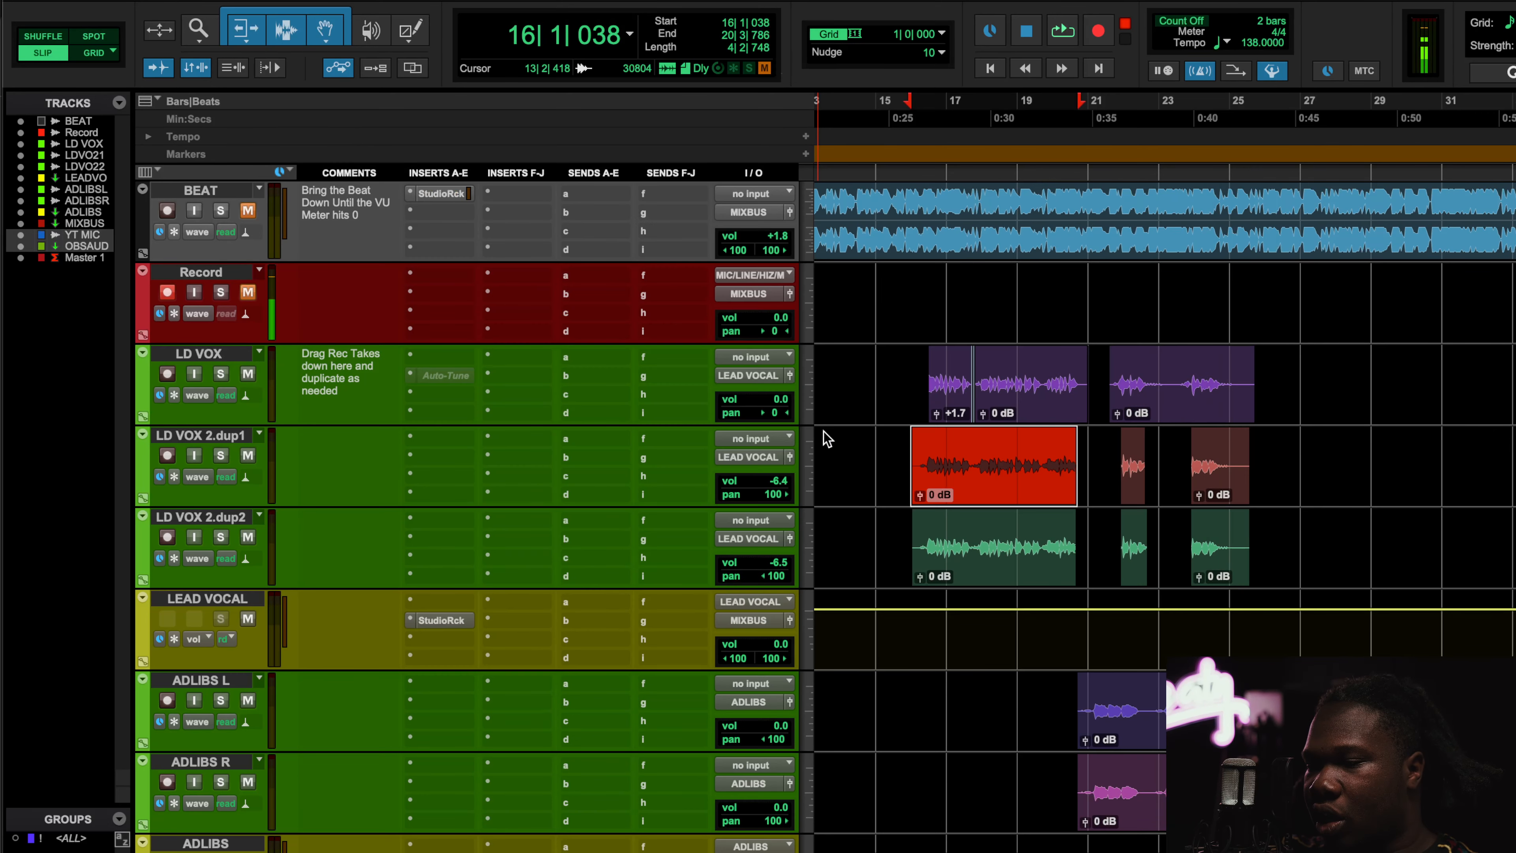
{"action": "left_click", "coordinate": [450, 621]}
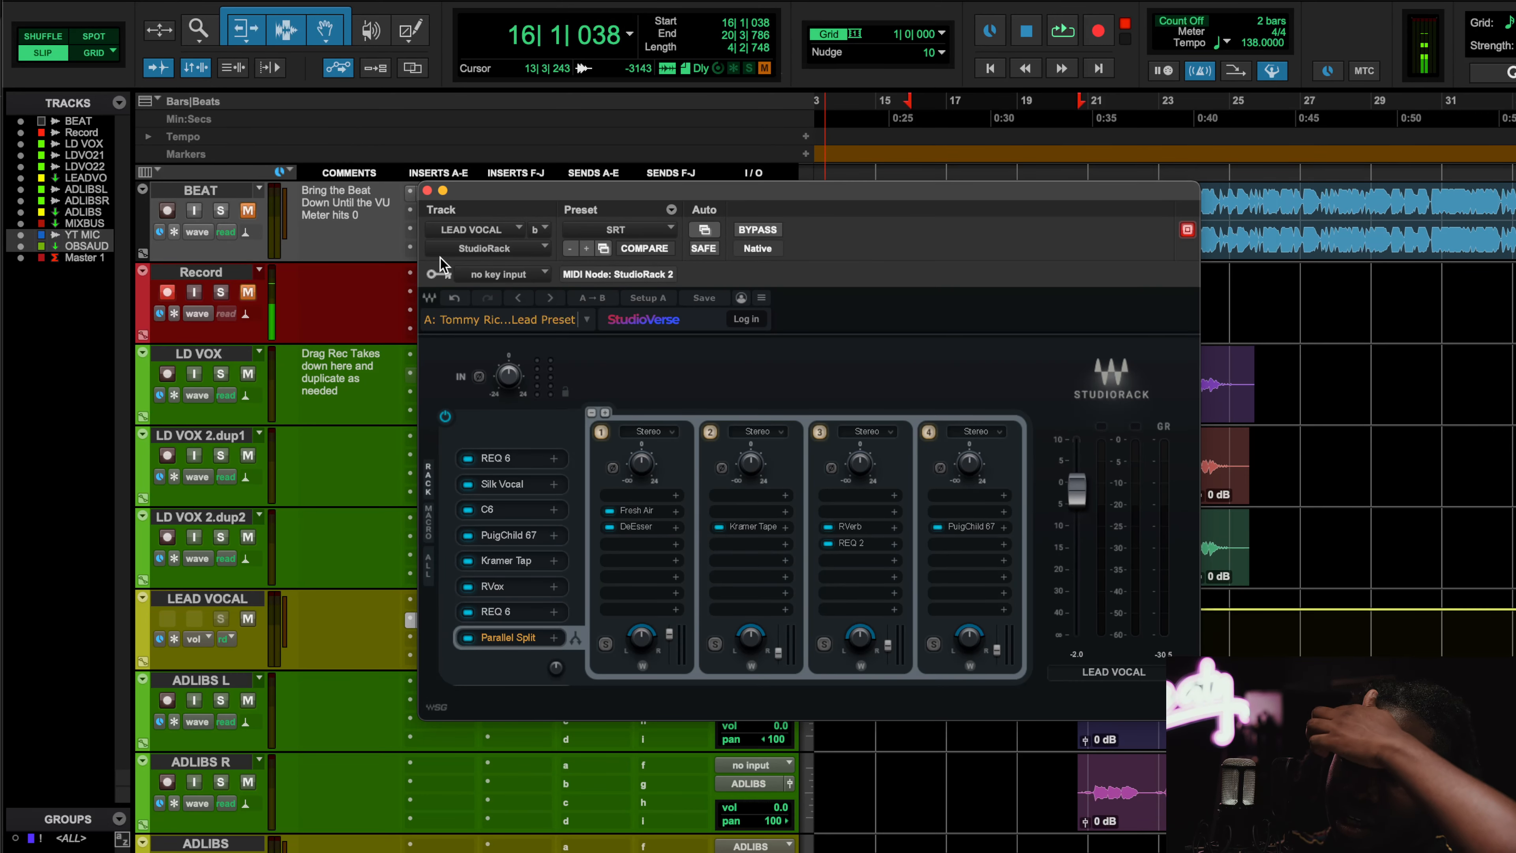
{"action": "left_click", "coordinate": [427, 194]}
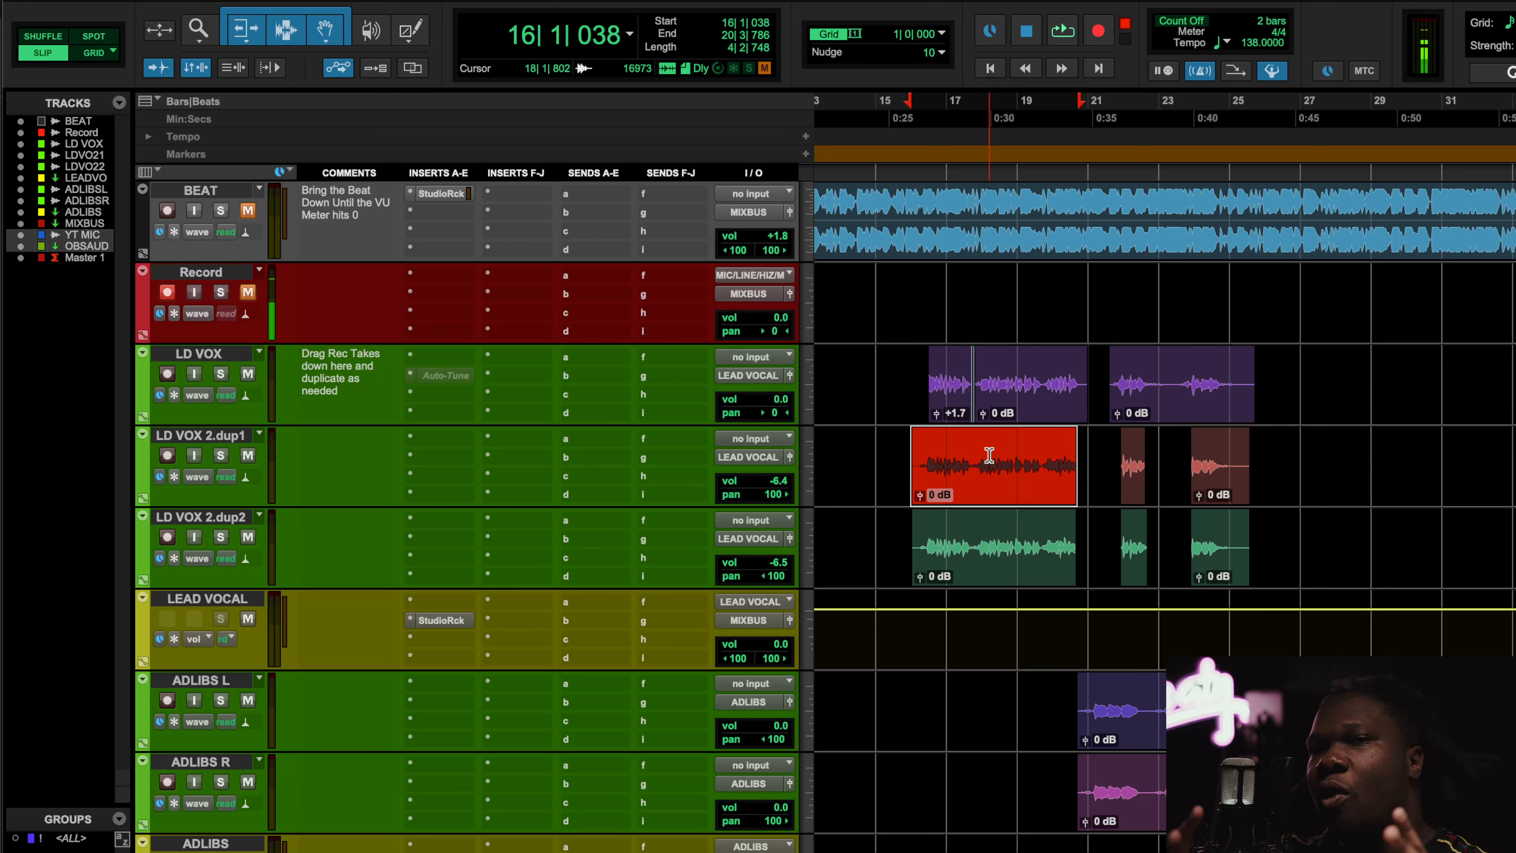
Step: Open the first REQ 6 in the LEAD VOCAL StudioRack chain and inspect the settings of bands 3, 1 and 5
{"action": "left_click", "coordinate": [450, 621]}
{"action": "left_click", "coordinate": [506, 460]}
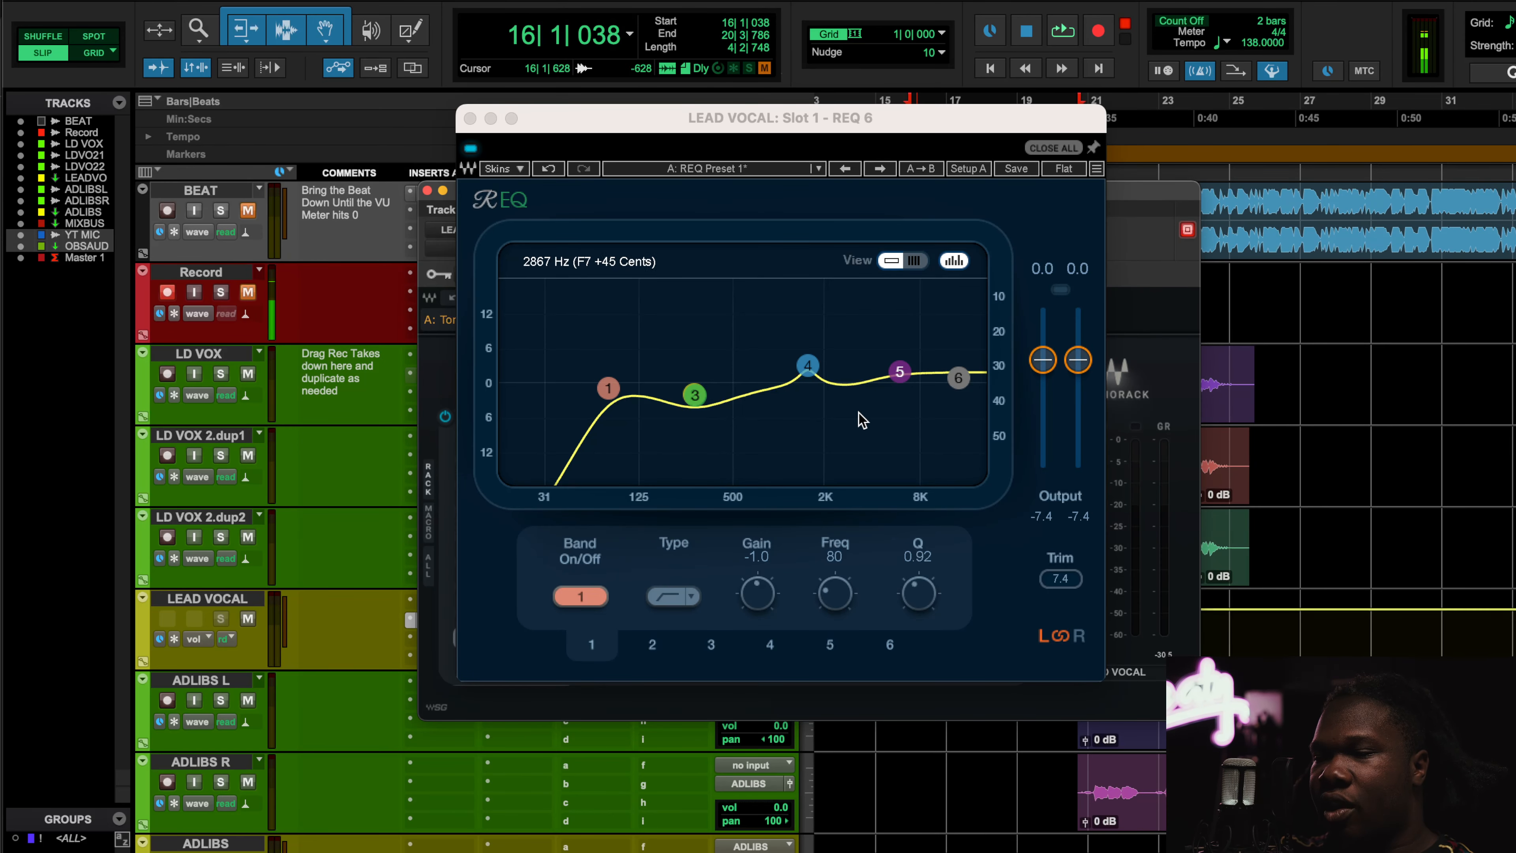
{"action": "left_click", "coordinate": [692, 393]}
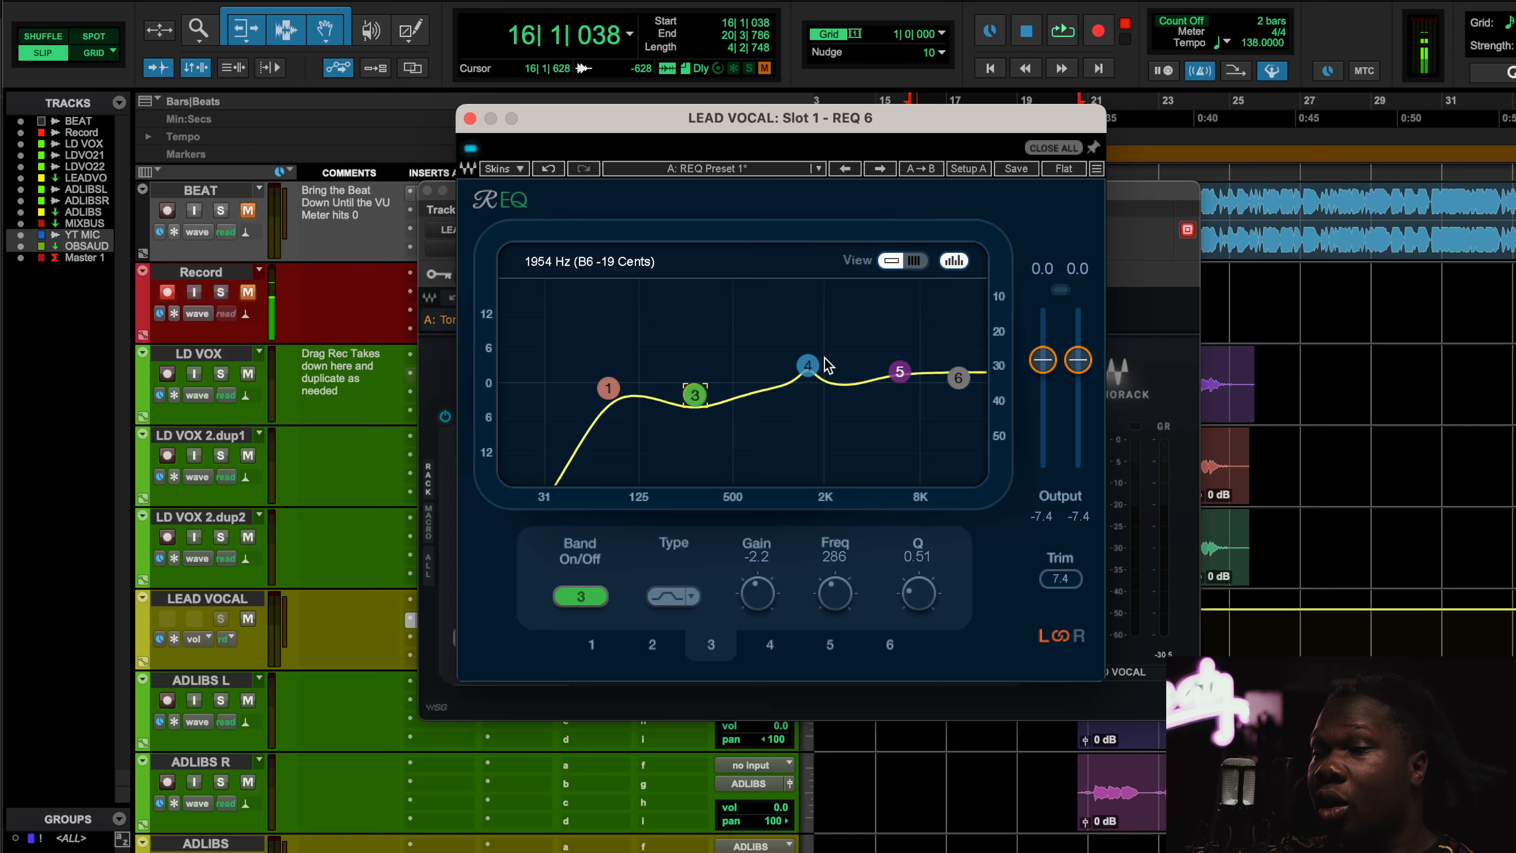
{"action": "left_click", "coordinate": [611, 388]}
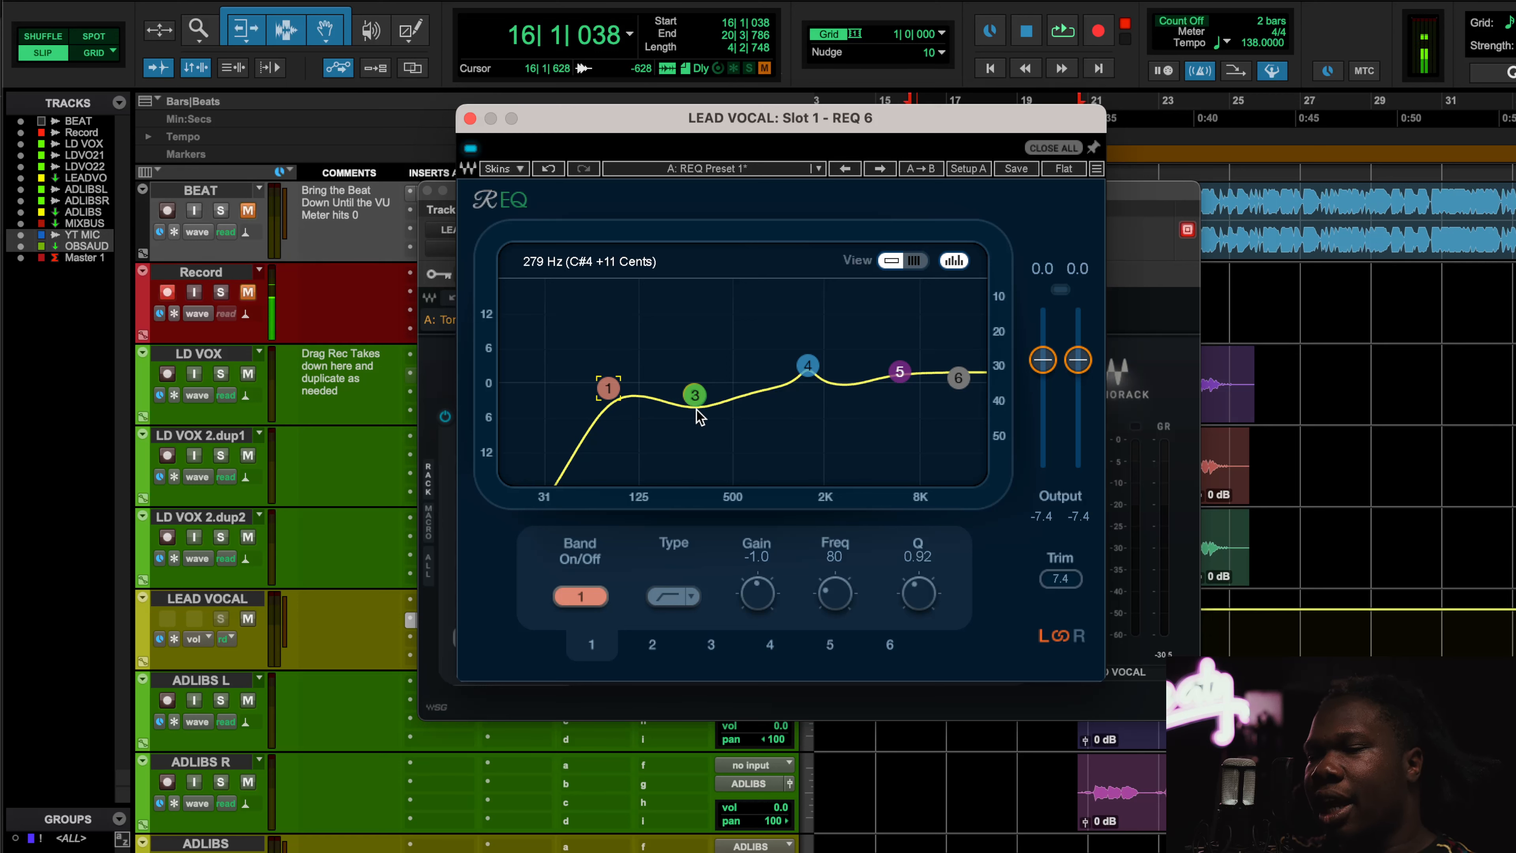
{"action": "left_click", "coordinate": [899, 374]}
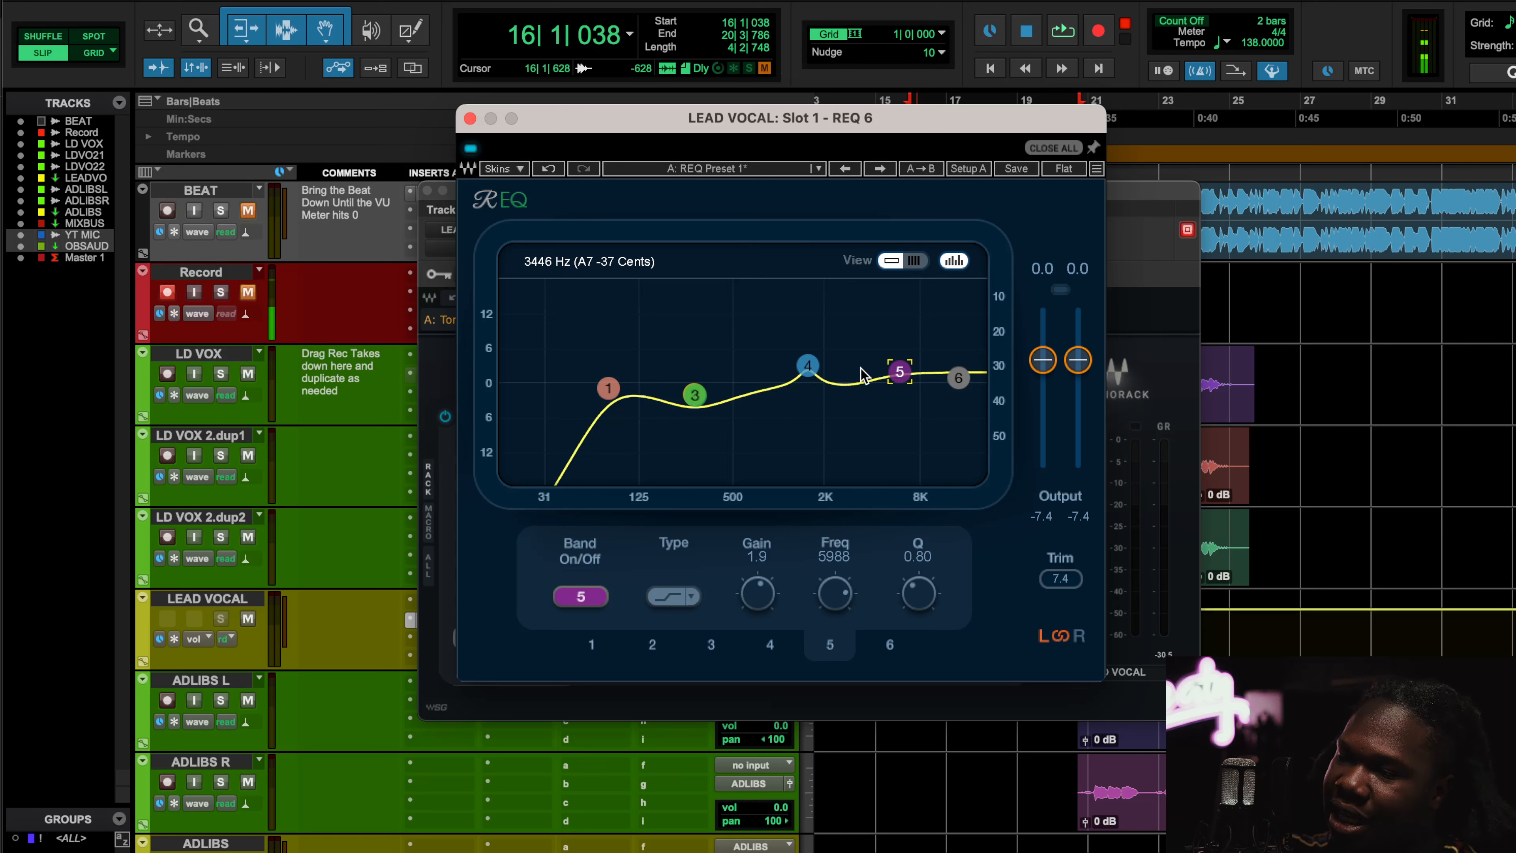
Step: Play the selected range to watch the vocal's spectrum in REQ 6 and inspect band 4's settings
{"action": "key", "text": "space"}
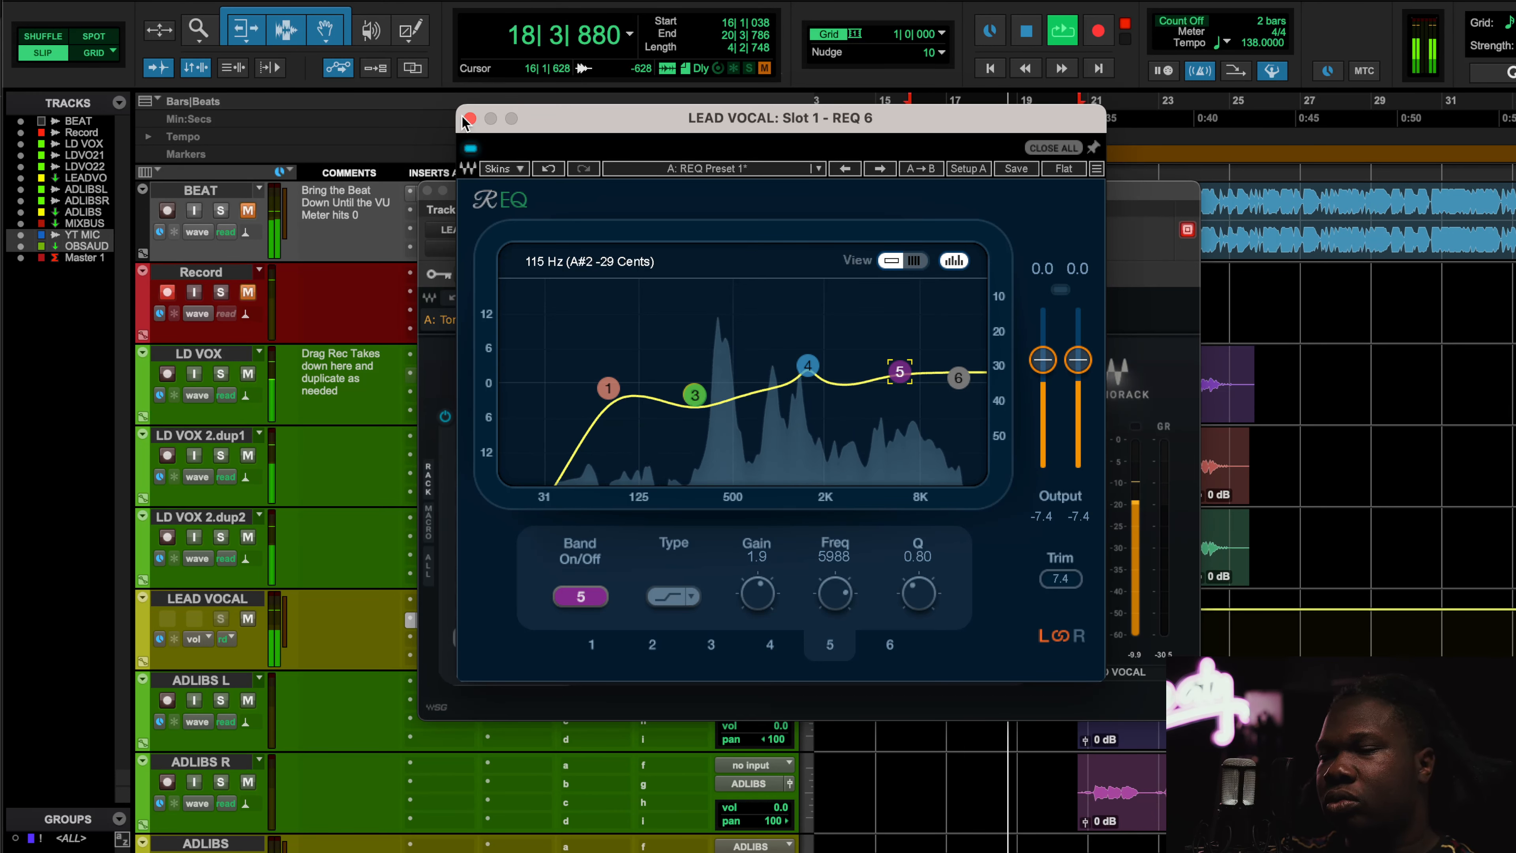
{"action": "key", "text": "space"}
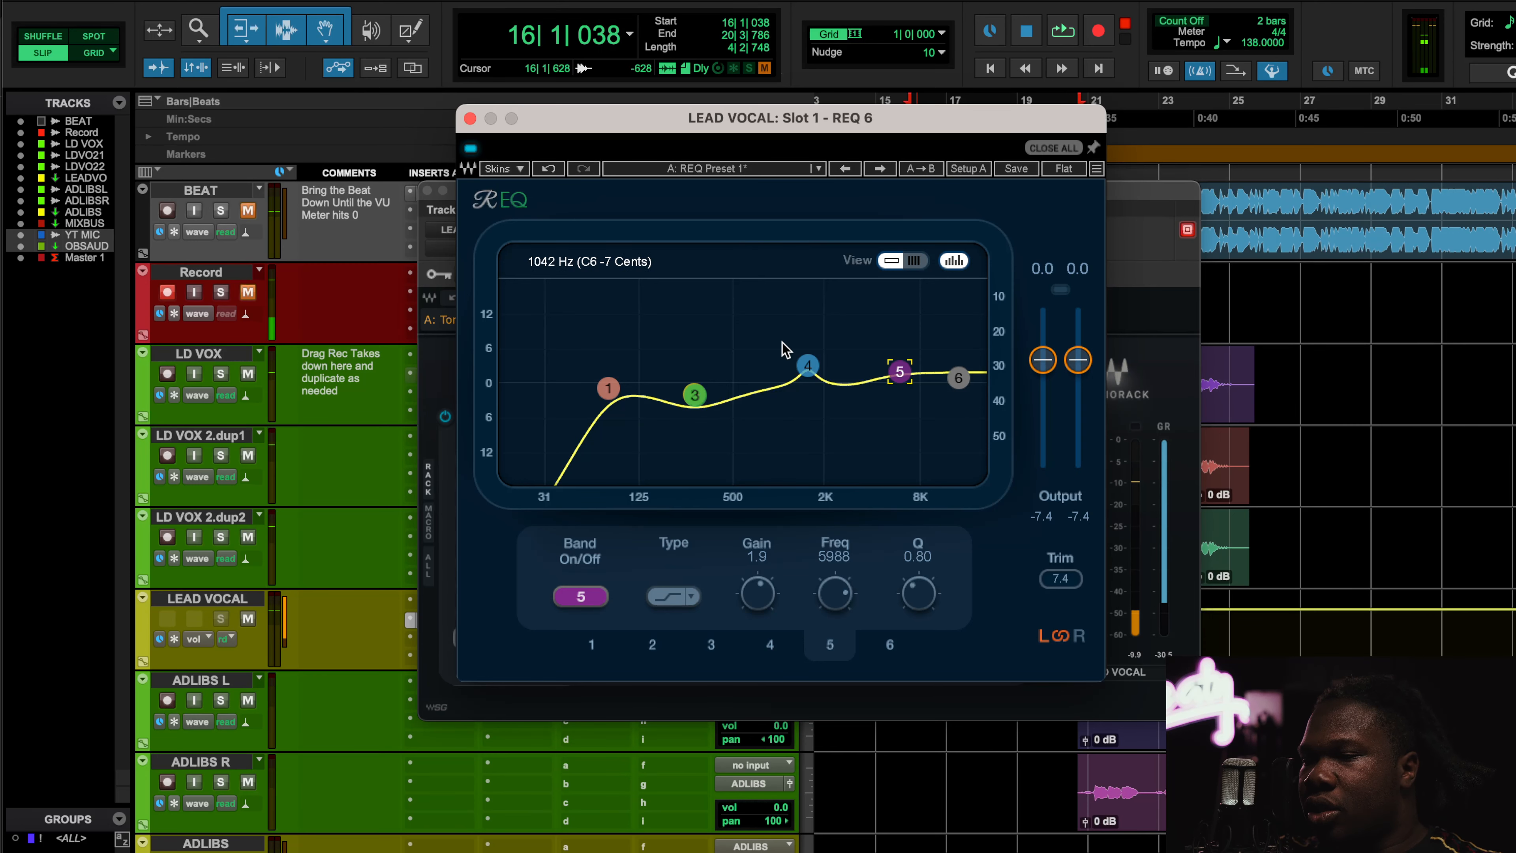
{"action": "left_click", "coordinate": [808, 365]}
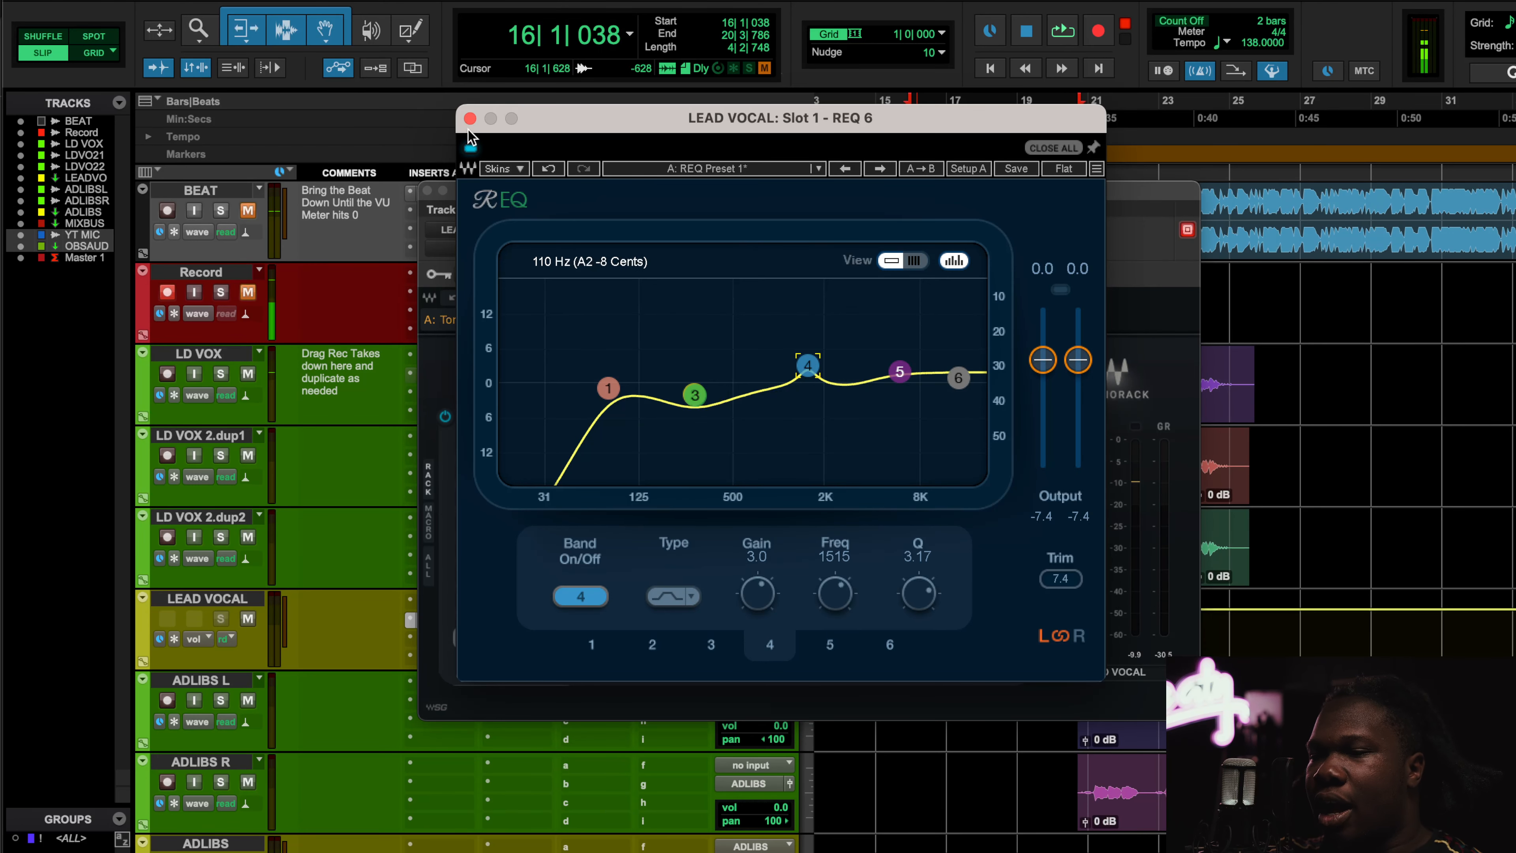
{"action": "left_click_drag", "start_coordinate": [462, 121], "coordinate": [462, 121]}
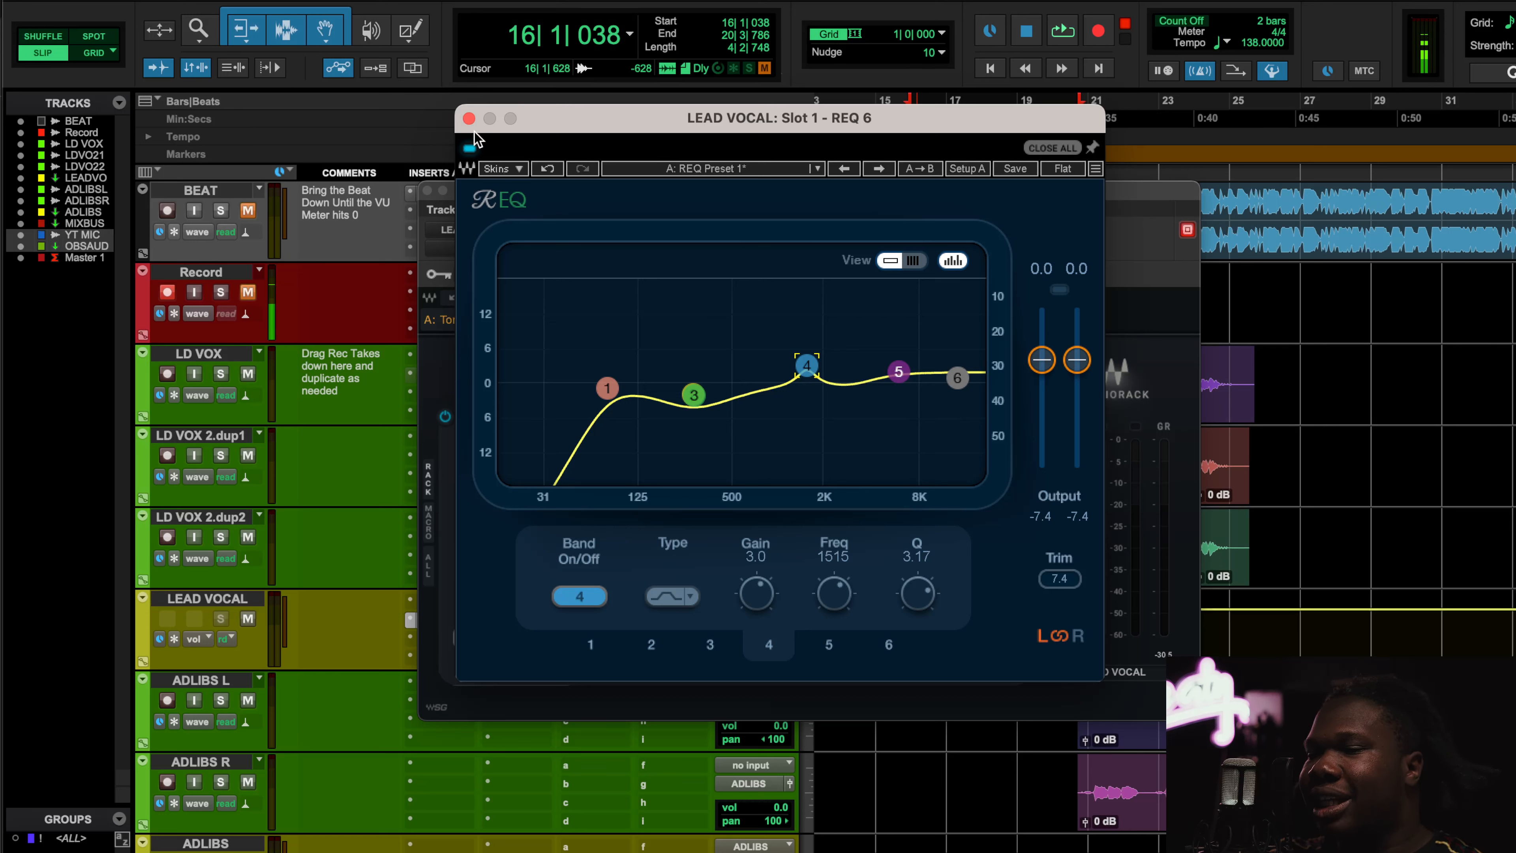
Step: Set the gain of REQ 6 band 3 to -2.5 and open Silk Vocal in slot 2 of the chain
{"action": "left_click", "coordinate": [692, 393]}
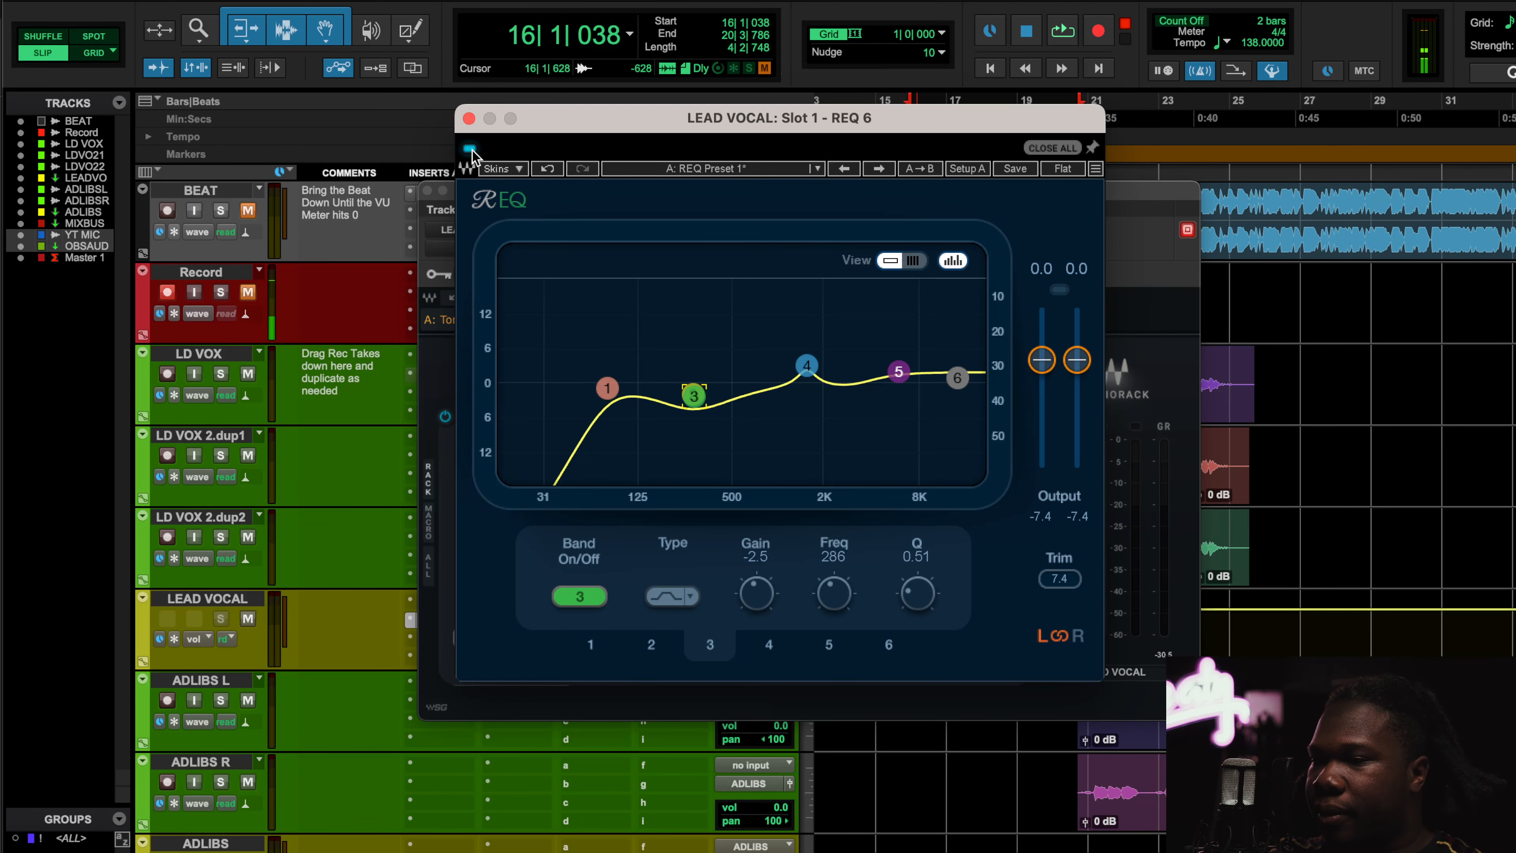
{"action": "left_click", "coordinate": [469, 118]}
{"action": "left_click", "coordinate": [494, 482]}
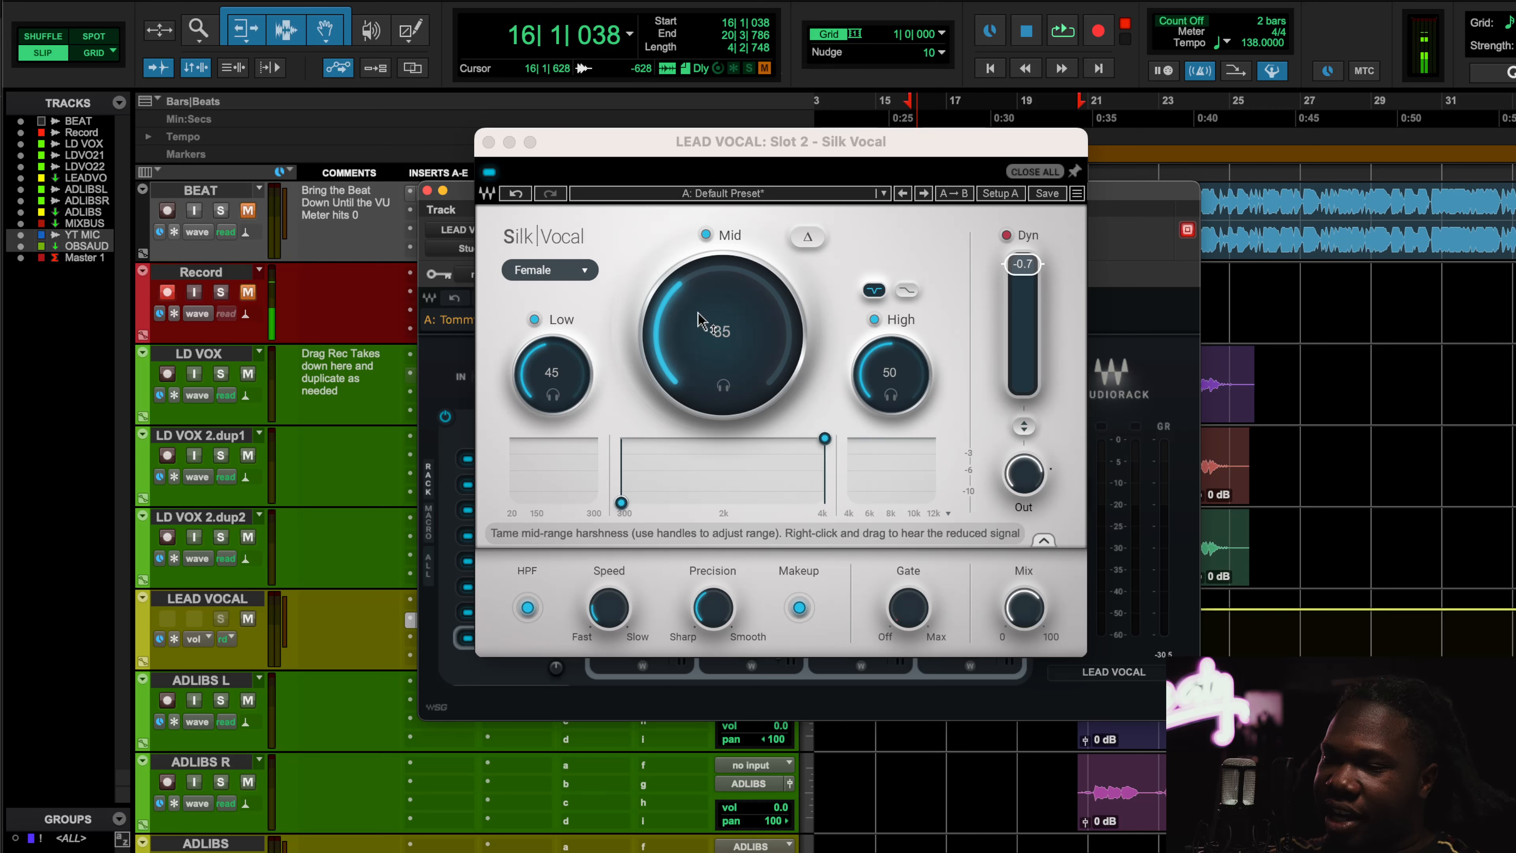
Step: Inspect Silk Vocal's Dyn, Mix and Mid controls and play the vocal loop with the plugin bypassed and re-enabled
{"action": "left_click", "coordinate": [1032, 296]}
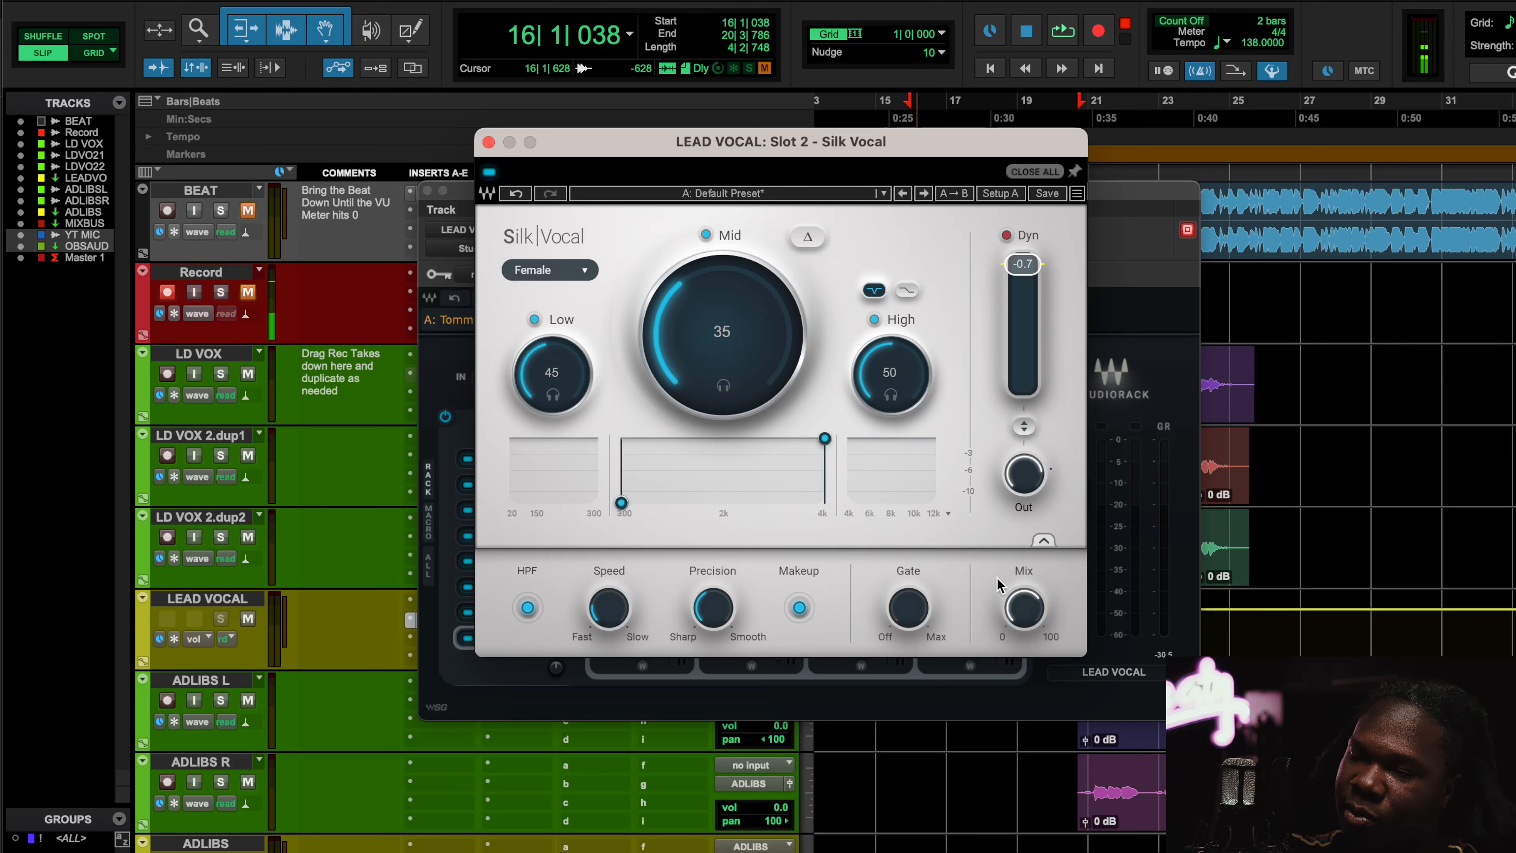
{"action": "mouse_move", "coordinate": [1026, 595]}
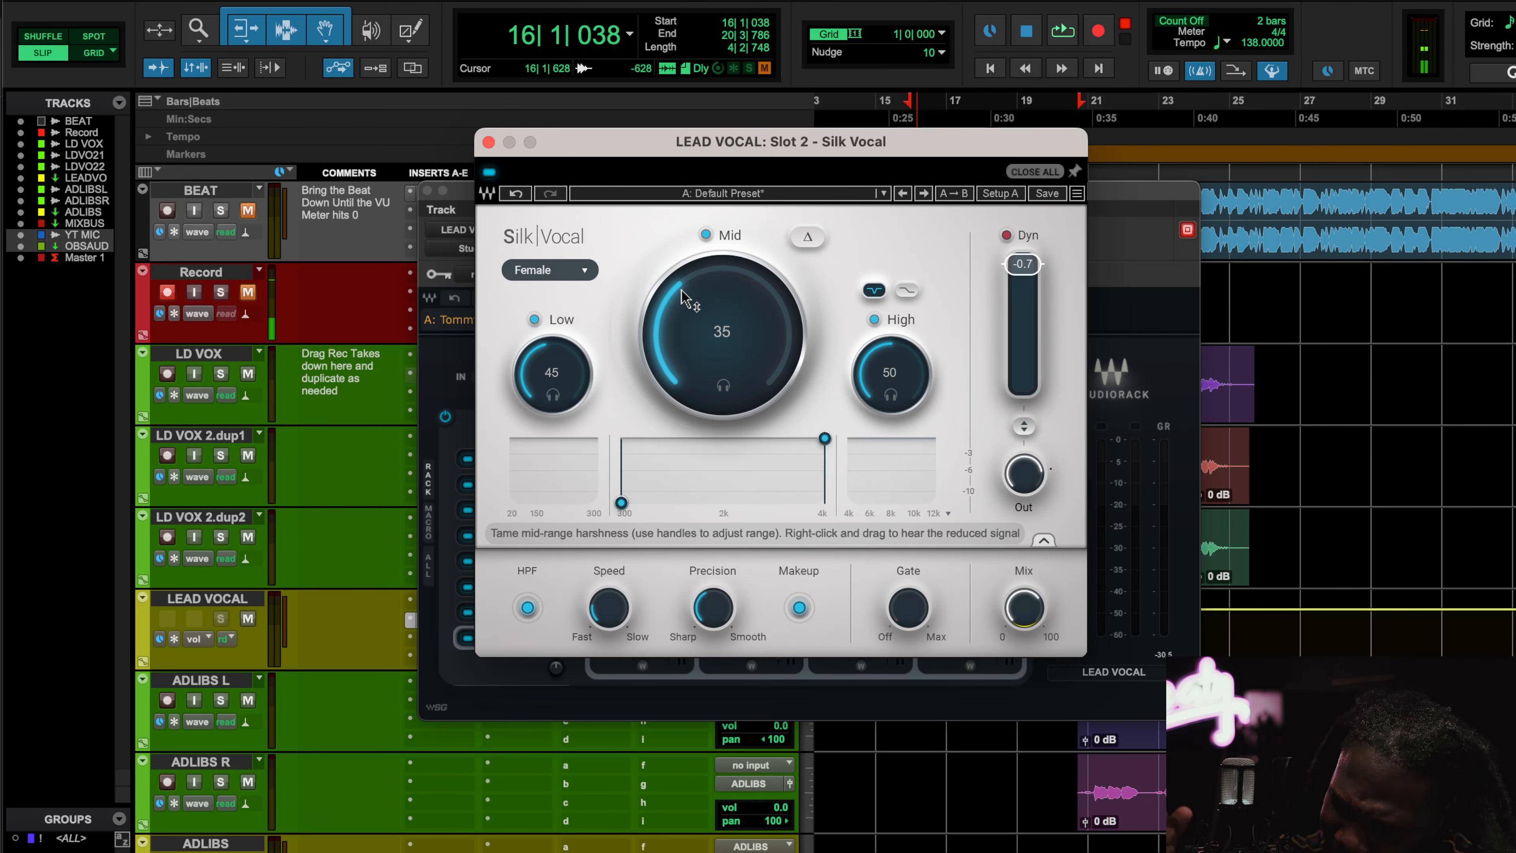
{"action": "key", "text": "space"}
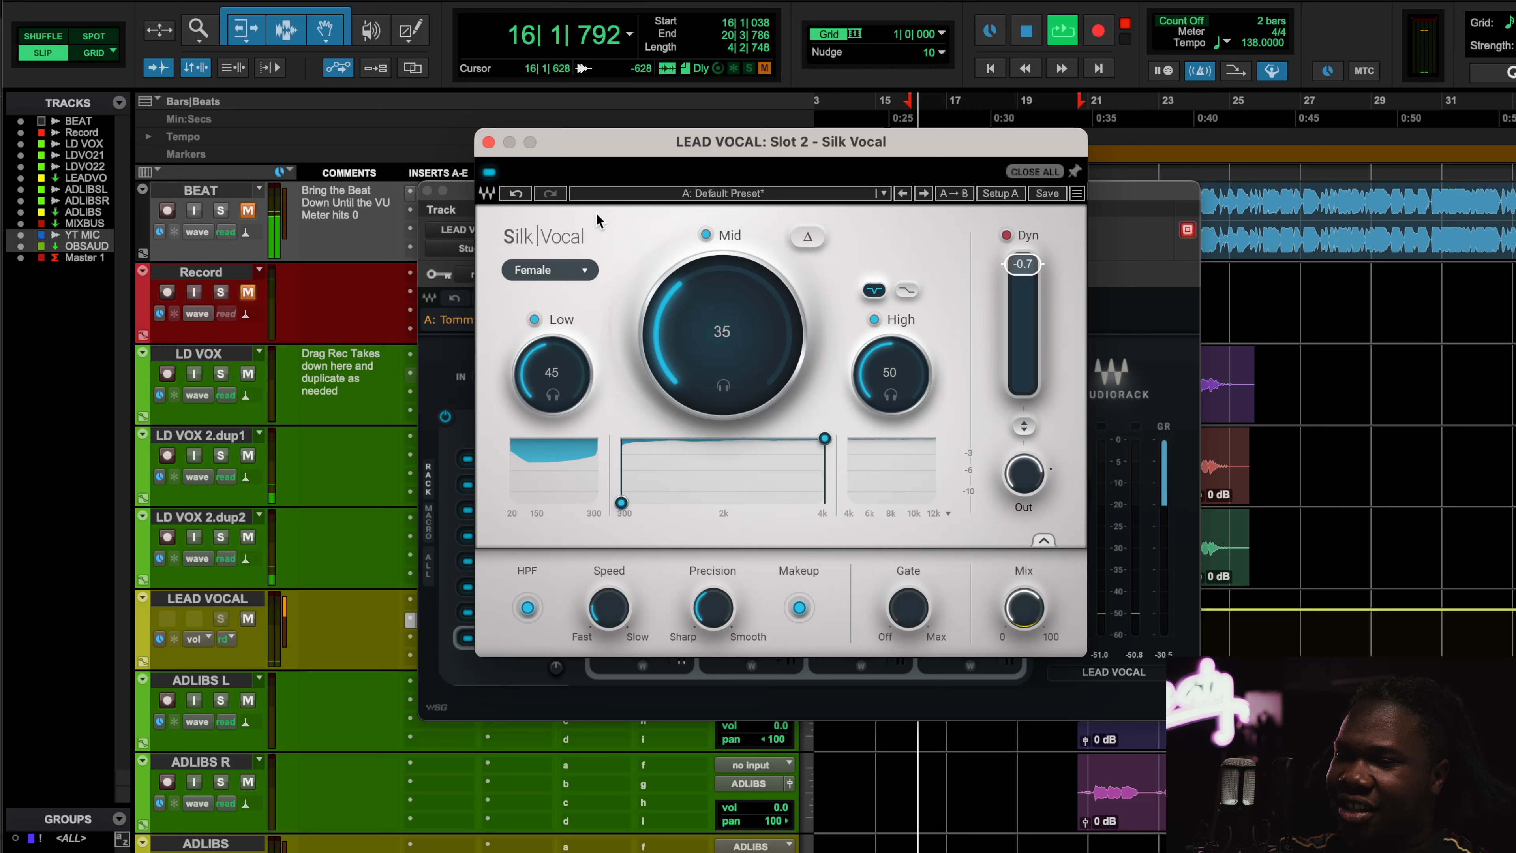
{"action": "left_click", "coordinate": [489, 173]}
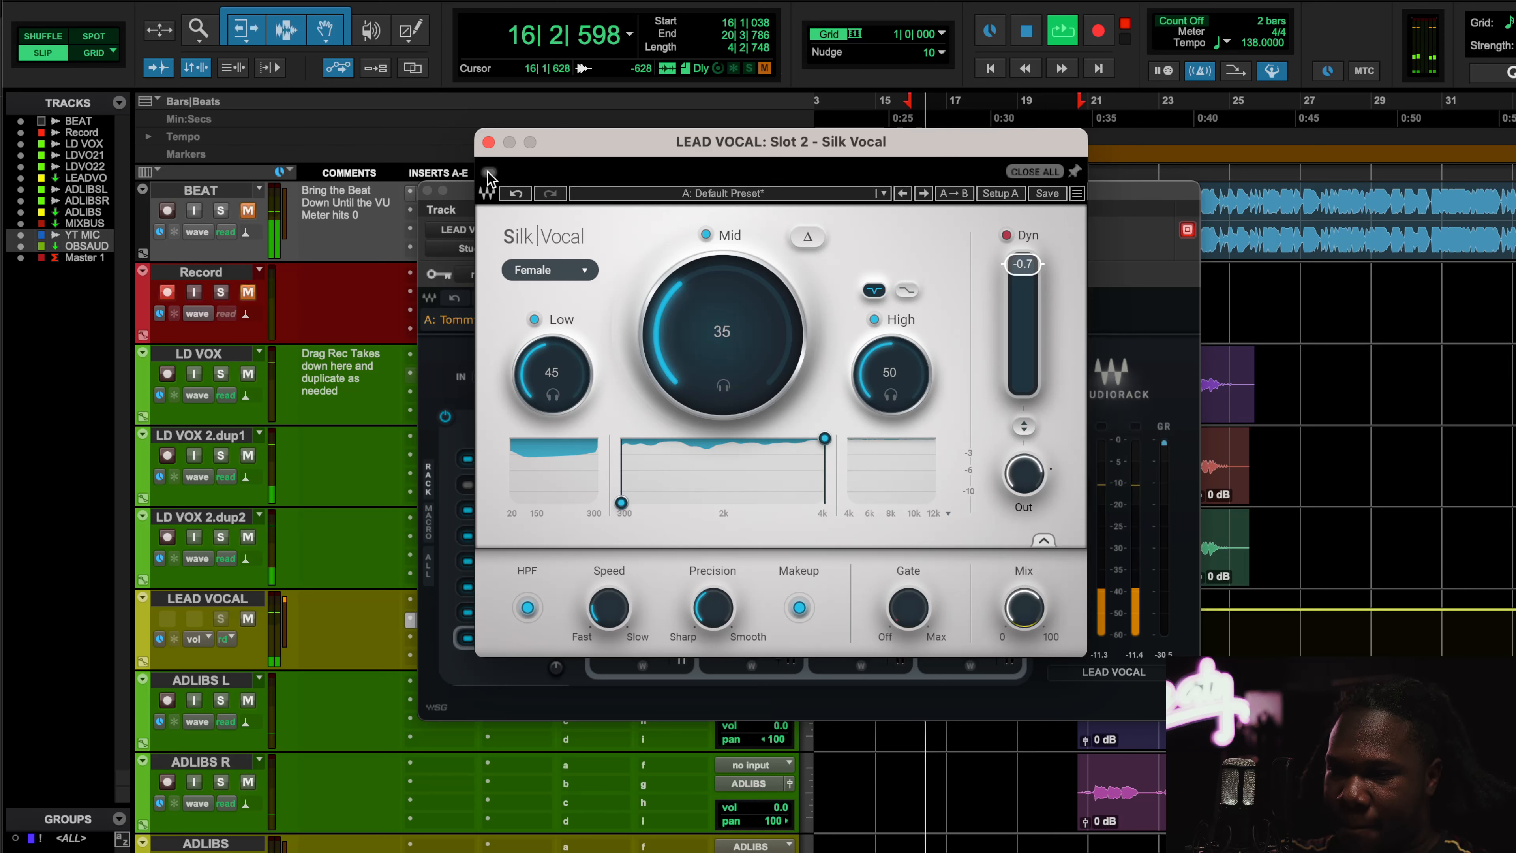
{"action": "left_click", "coordinate": [489, 173]}
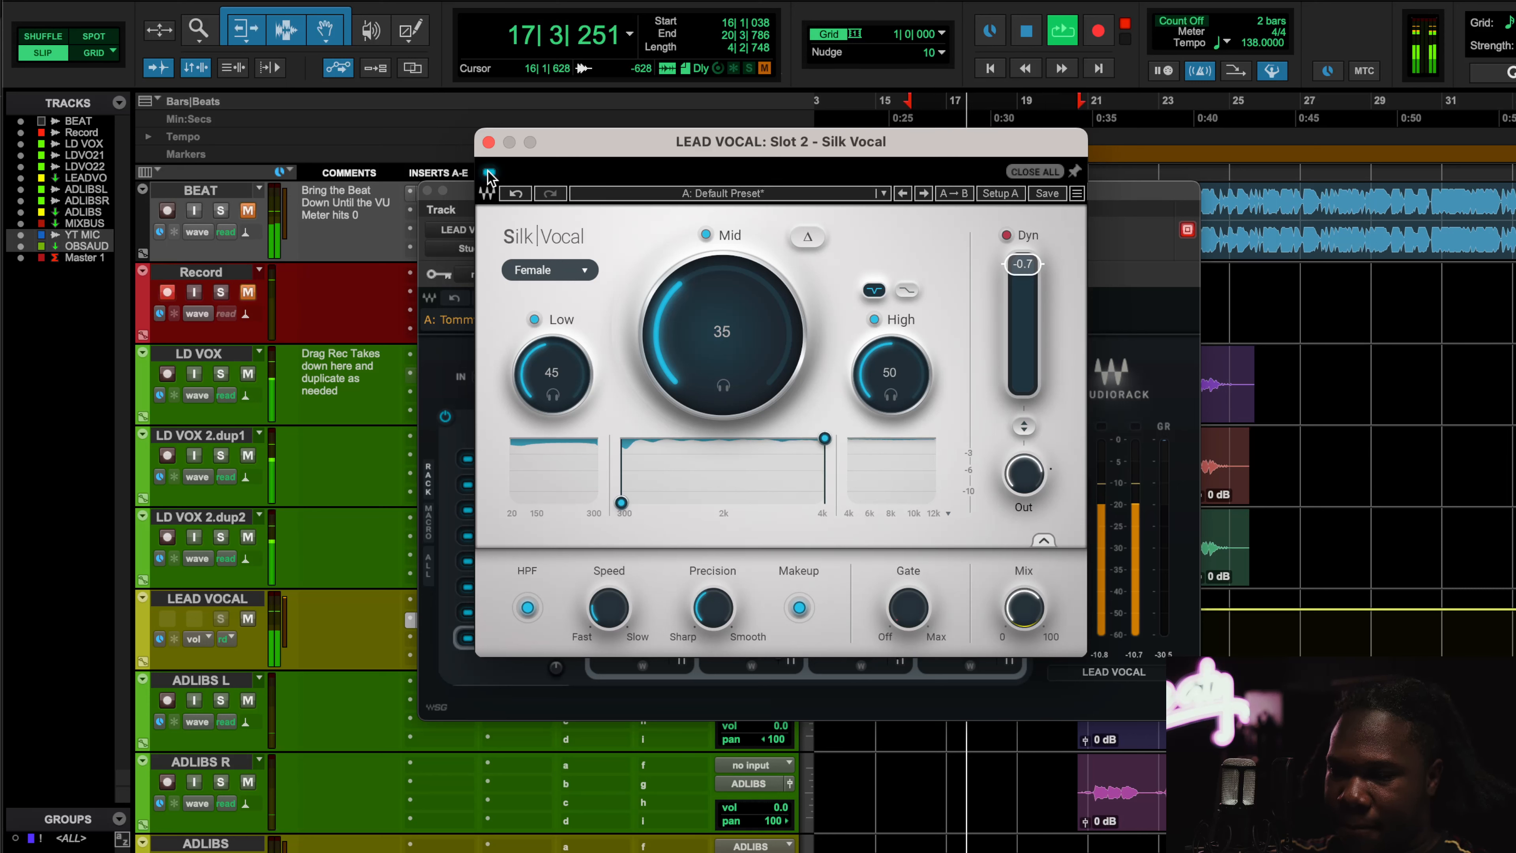
Step: Unmute BEAT to audition the Silk Vocal processing with the instrumental, stop playback and mute BEAT again
{"action": "left_click", "coordinate": [248, 210]}
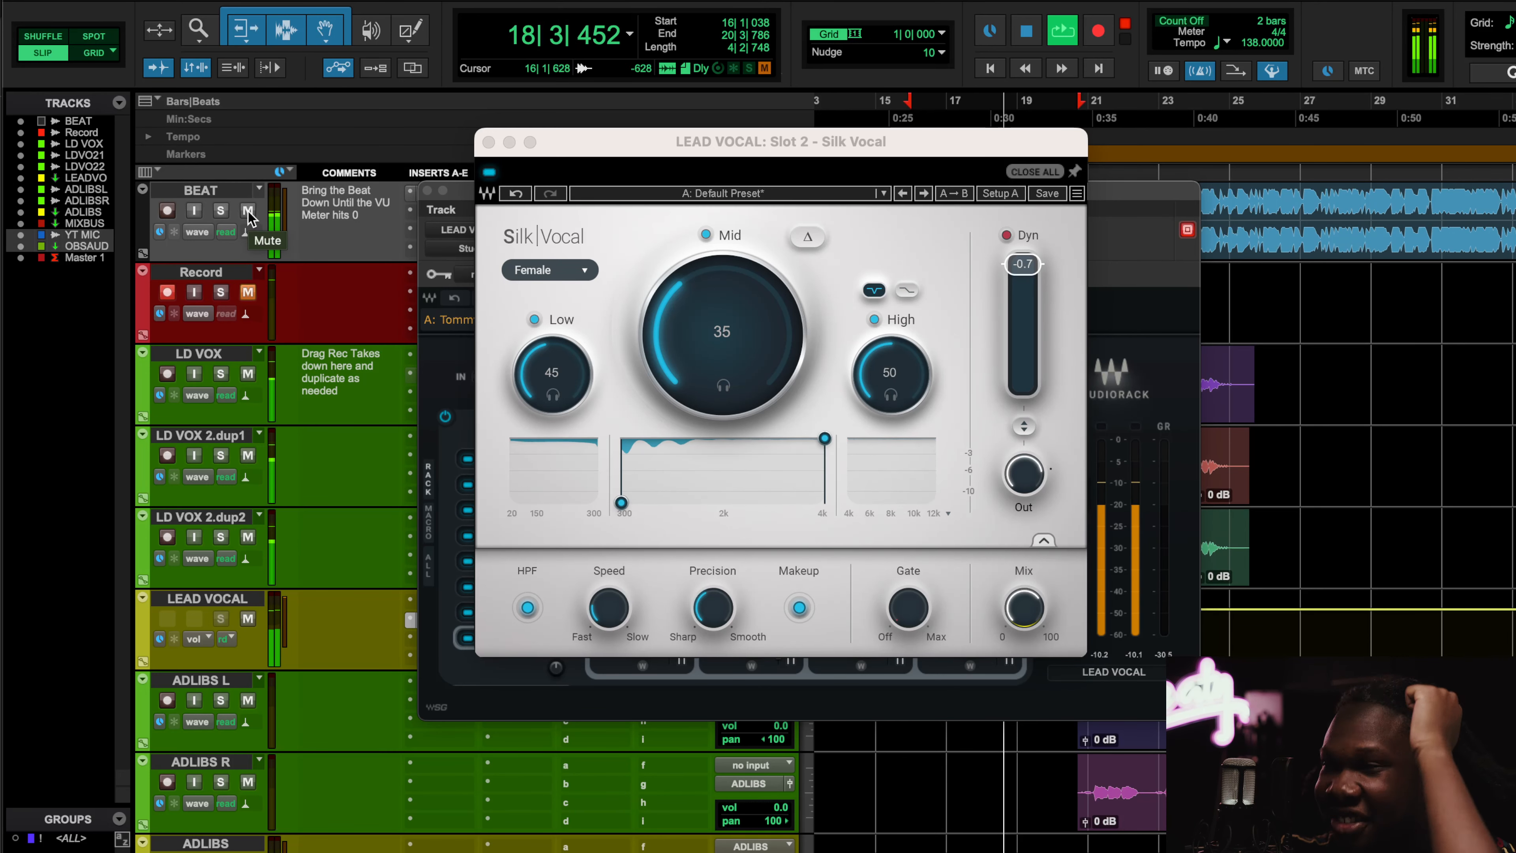
{"action": "key", "text": "space"}
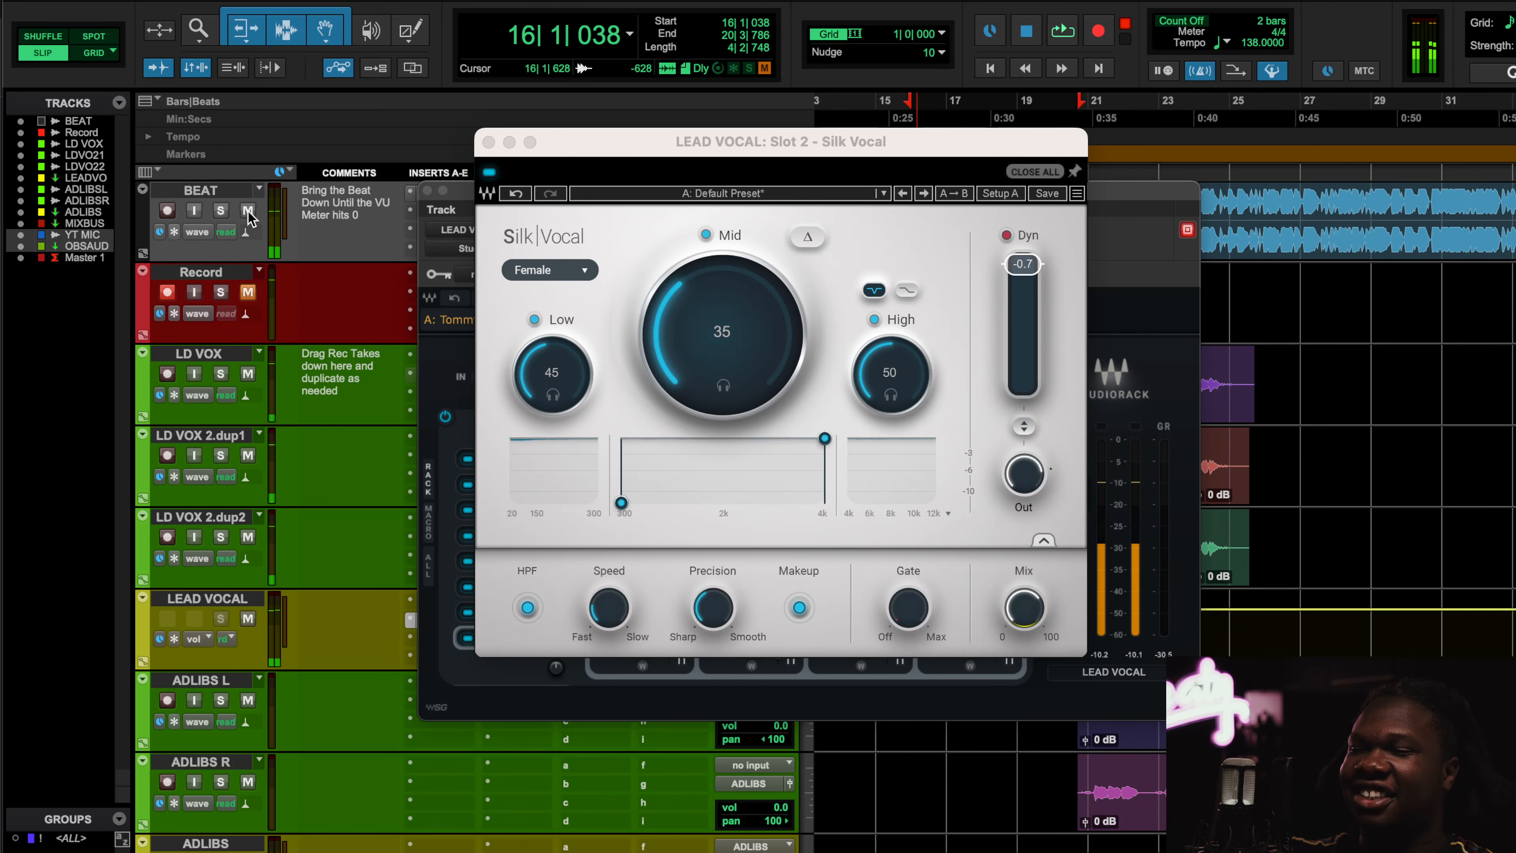
{"action": "left_click", "coordinate": [247, 210]}
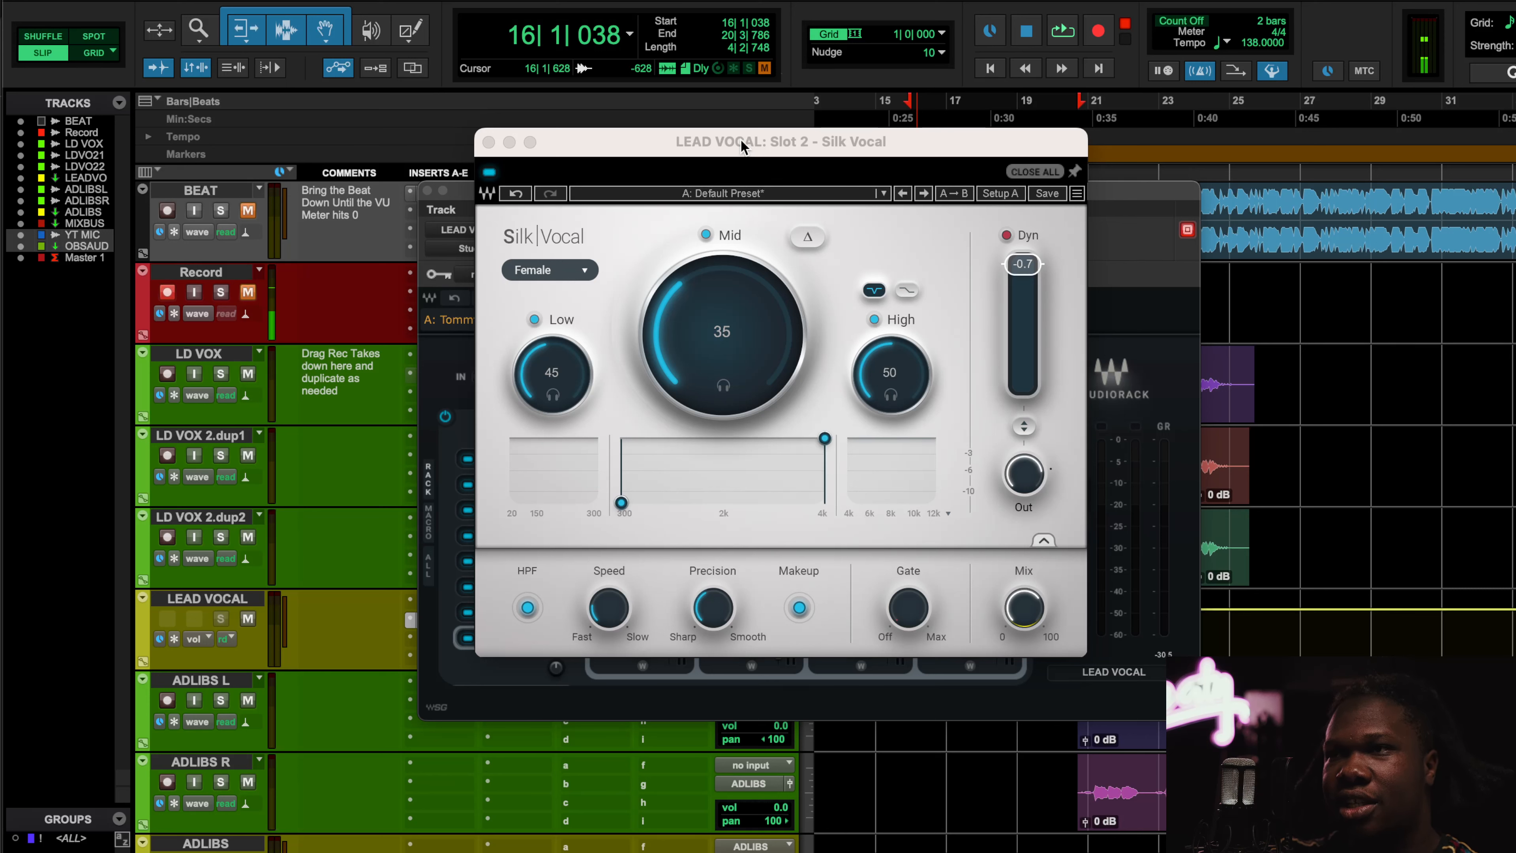
Step: Close Silk Vocal and open C6 in slot 3 to review its band thresholds and Range settings
{"action": "left_click", "coordinate": [488, 142]}
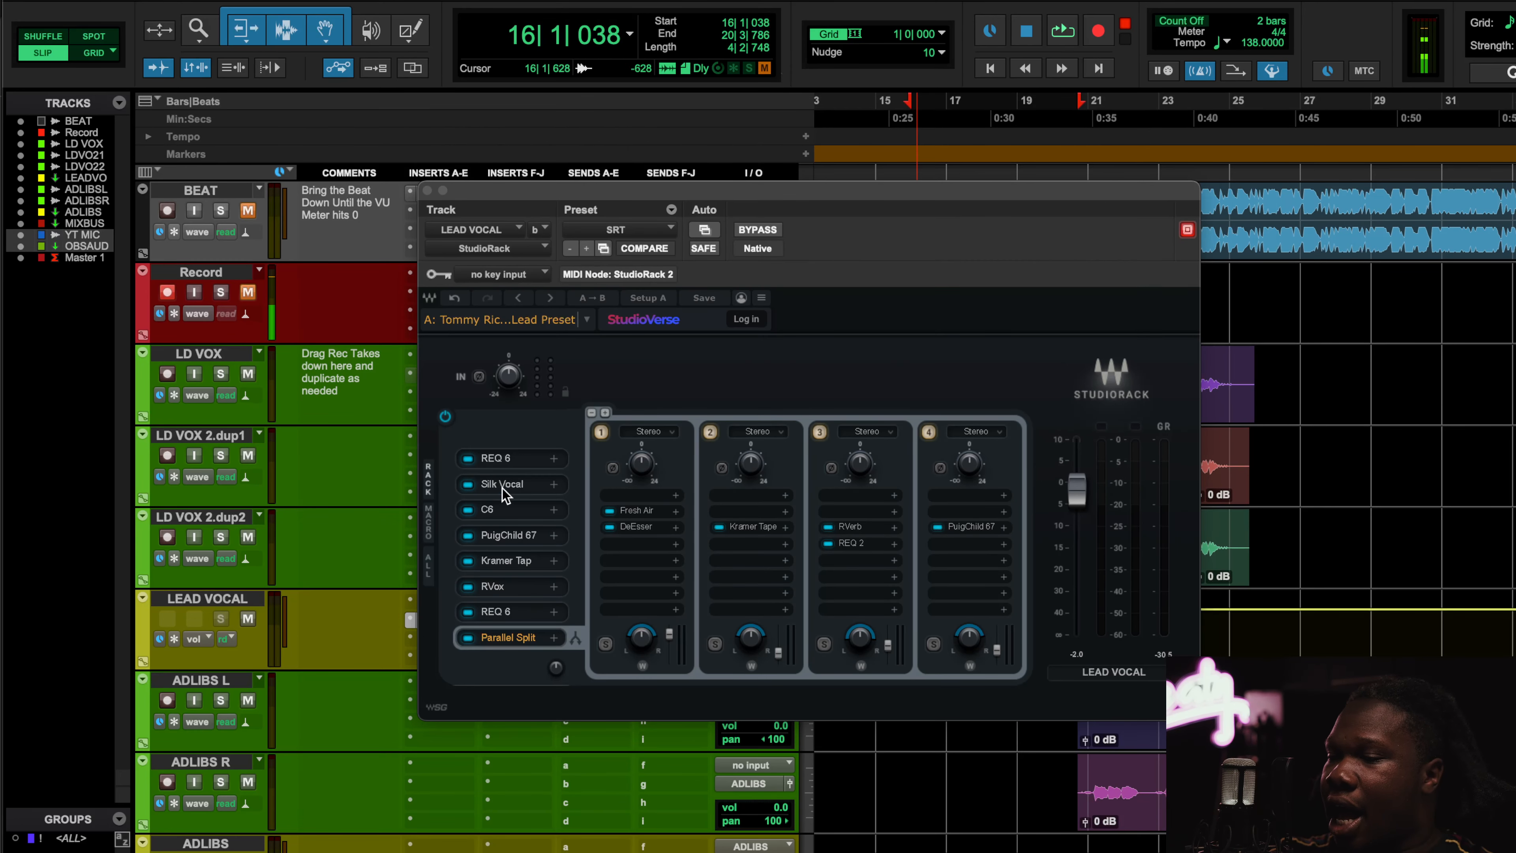
{"action": "left_click", "coordinate": [502, 485]}
{"action": "left_click", "coordinate": [489, 142]}
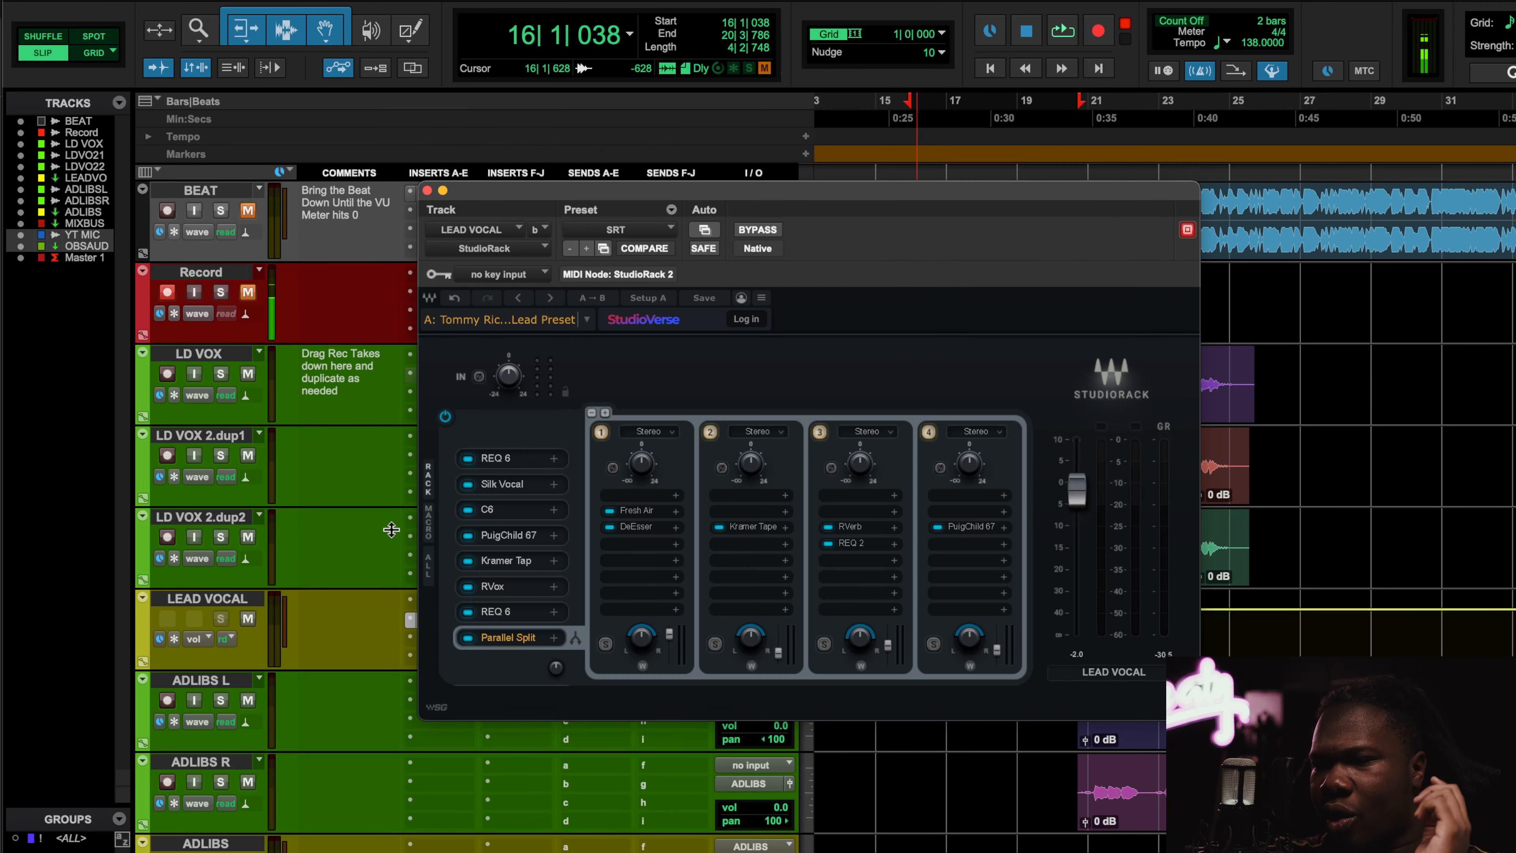
{"action": "left_click", "coordinate": [488, 509]}
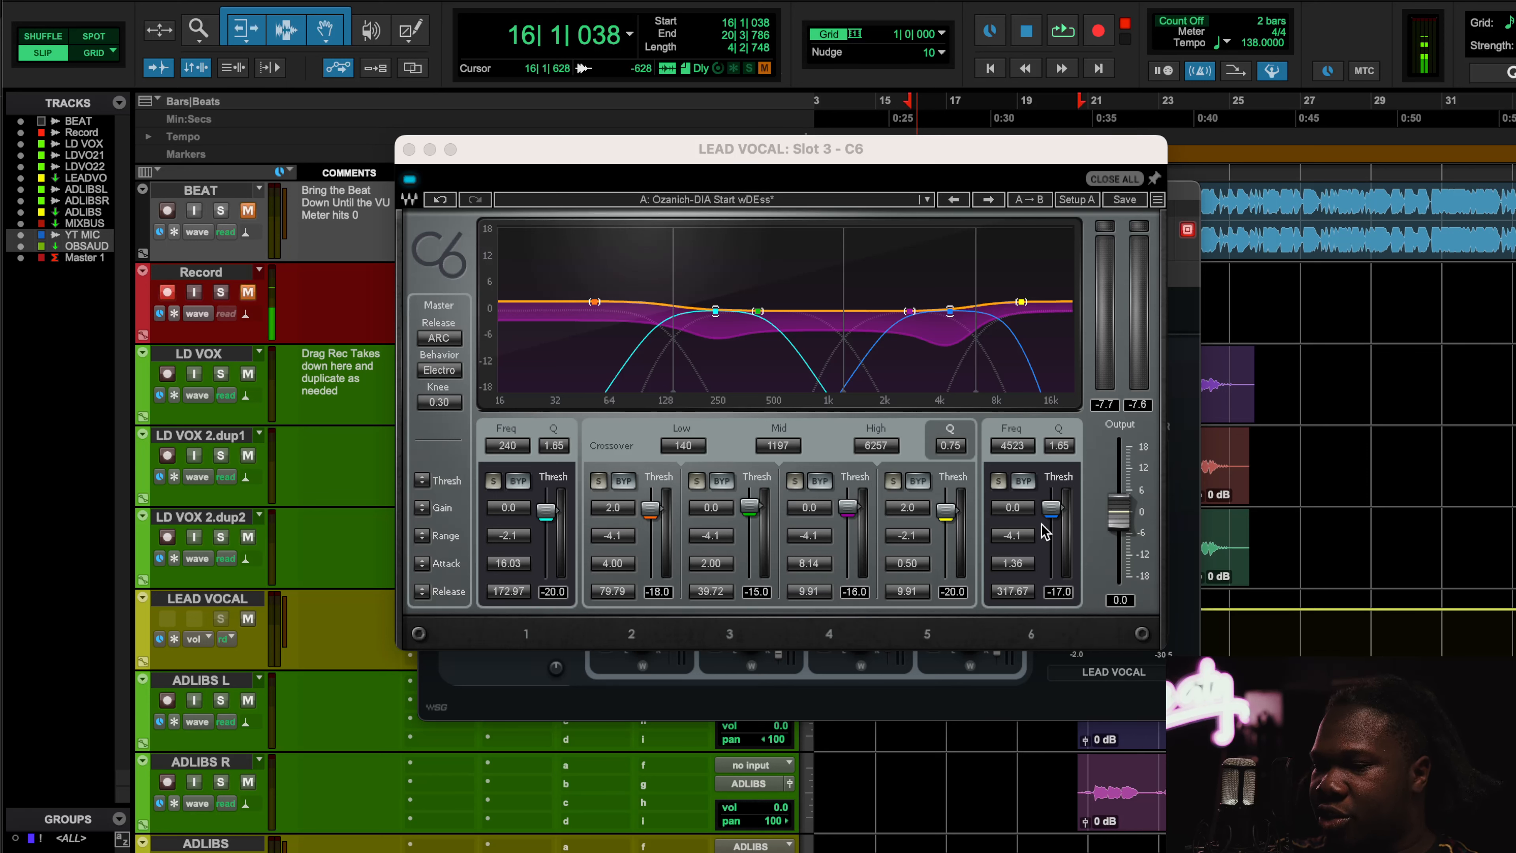
{"action": "left_click", "coordinate": [420, 539]}
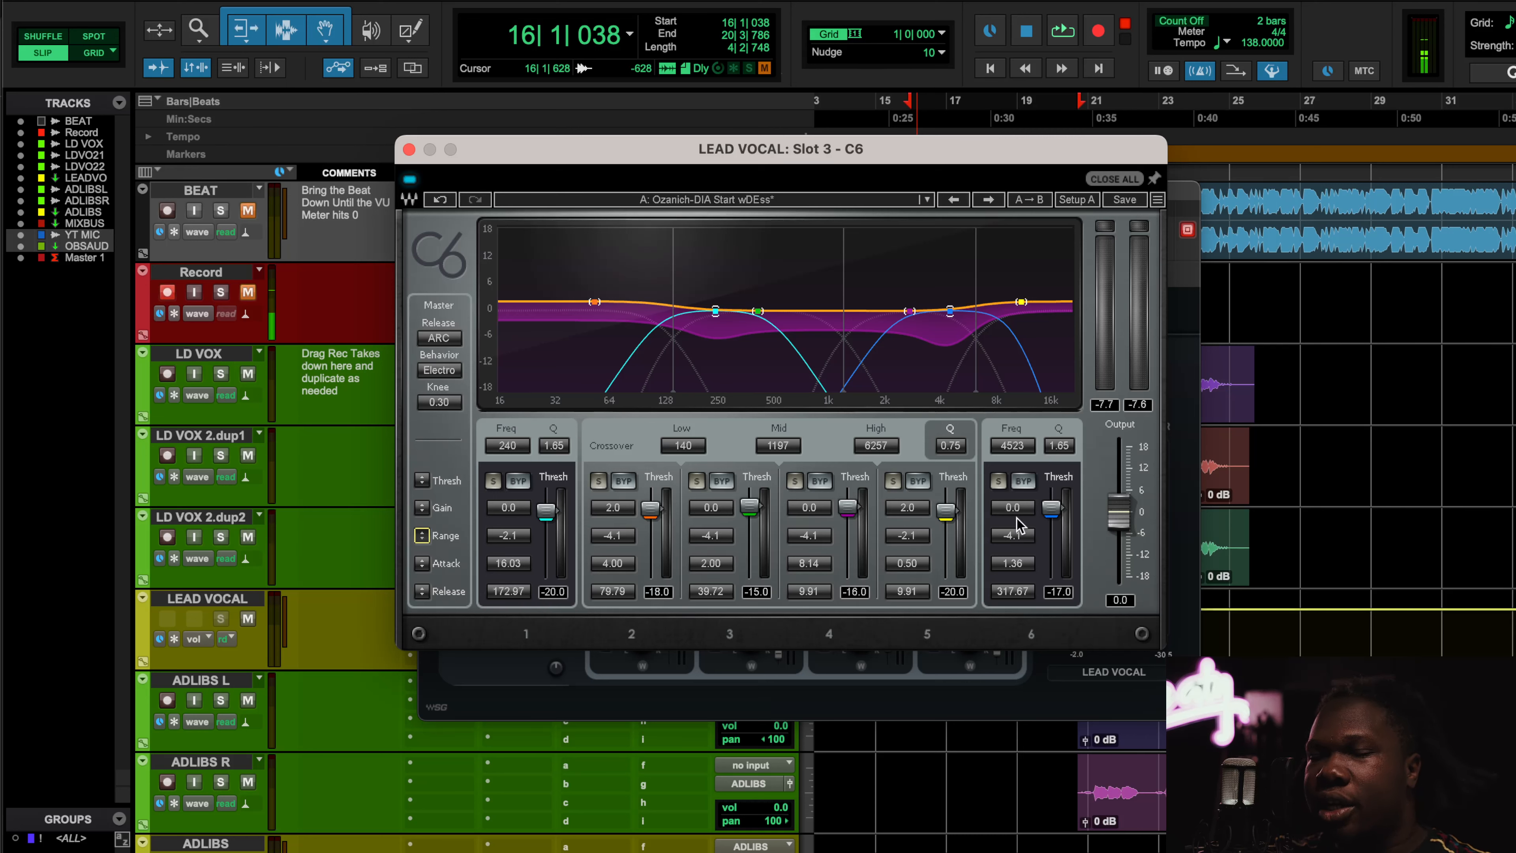
Step: Play the vocal loop to compare C6 bypassed and enabled, including with BEAT unmuted, and close C6
{"action": "key", "text": "space"}
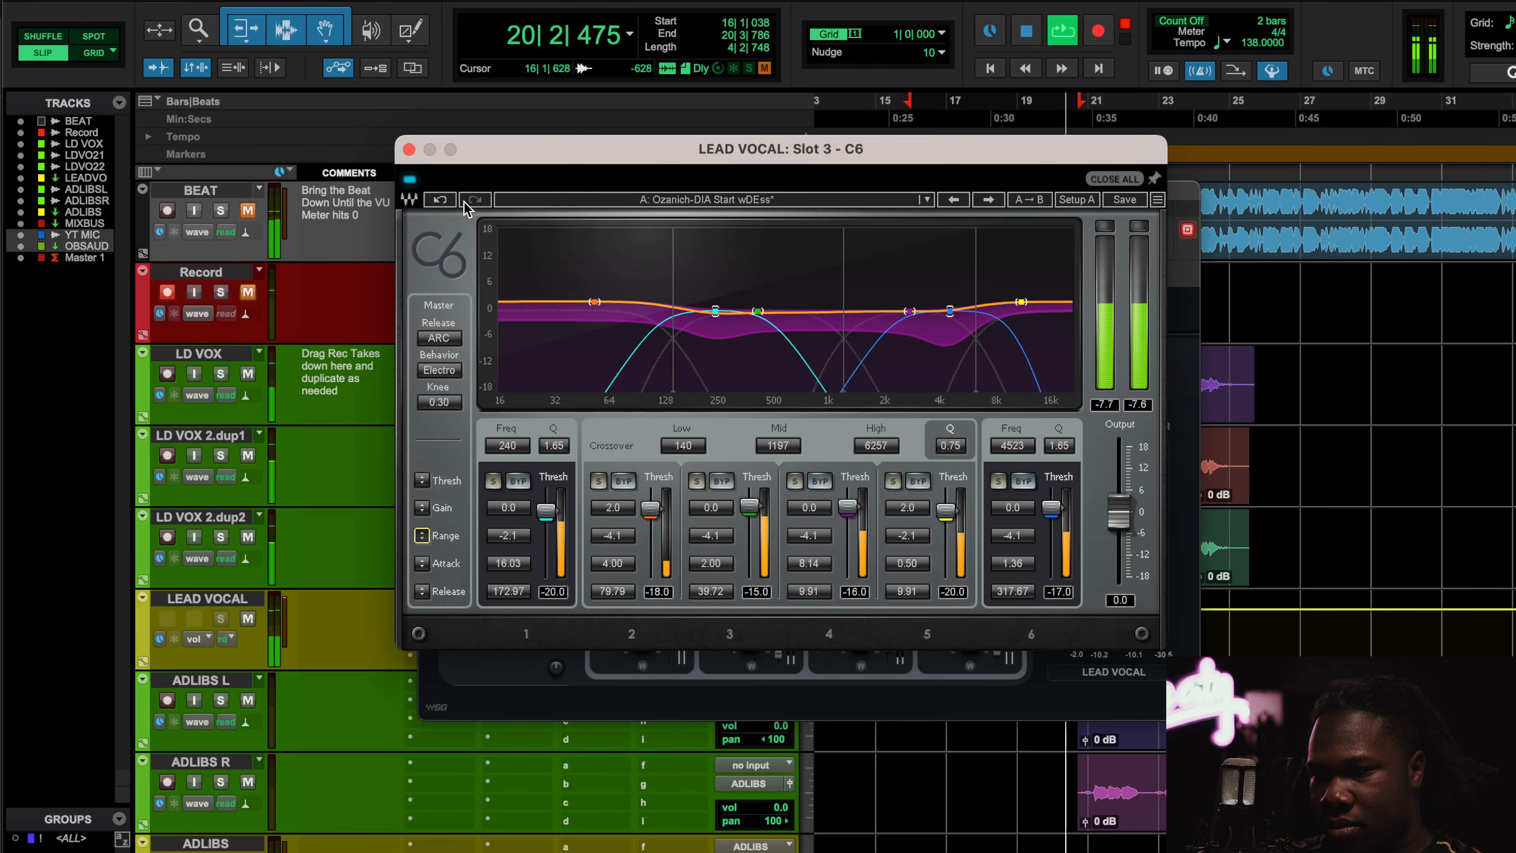
{"action": "left_click", "coordinate": [412, 178]}
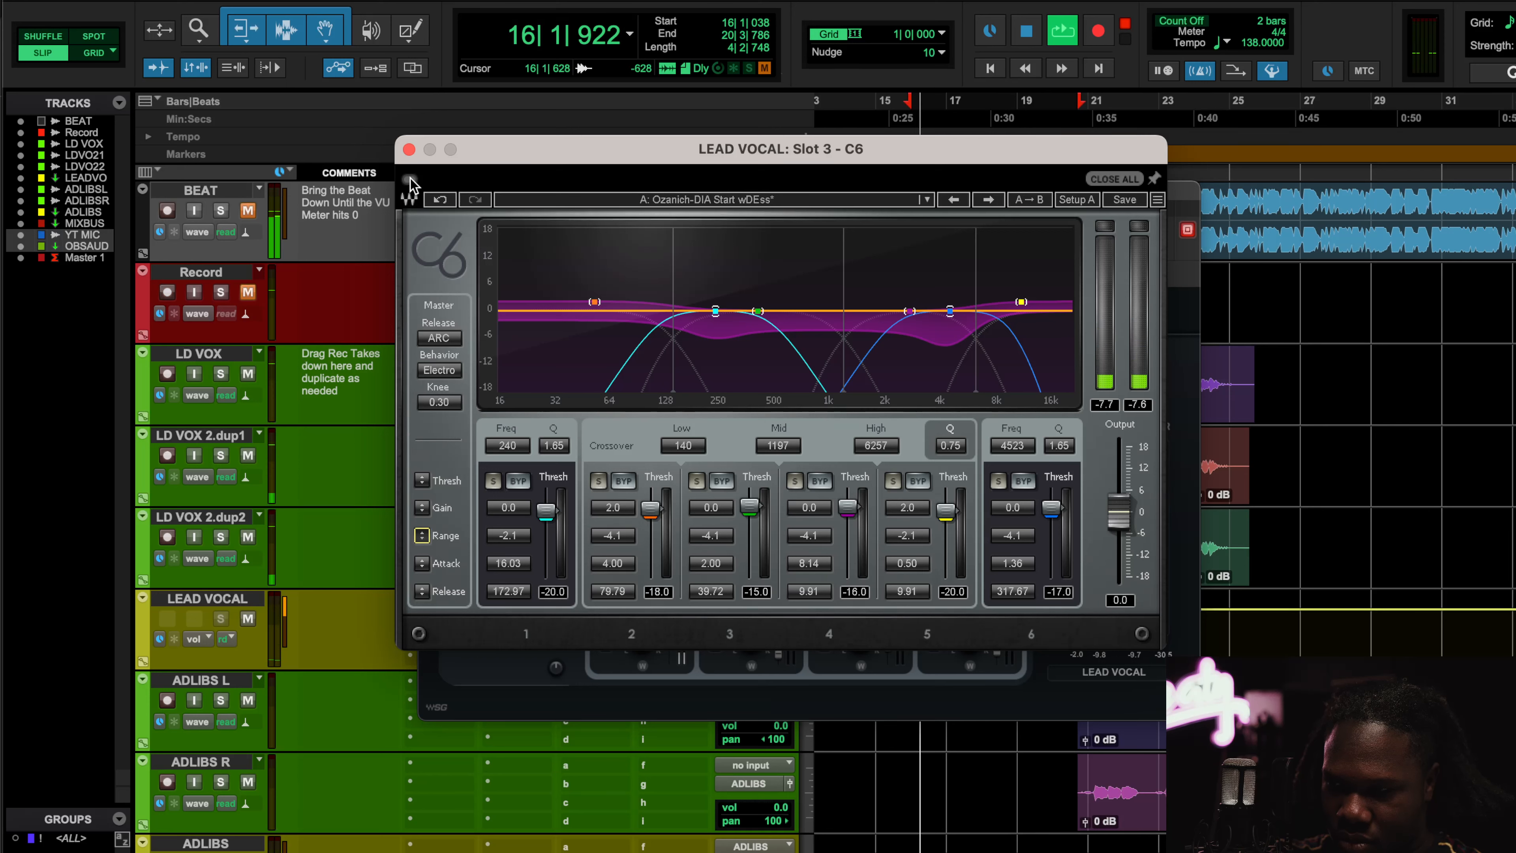
{"action": "left_click", "coordinate": [410, 180]}
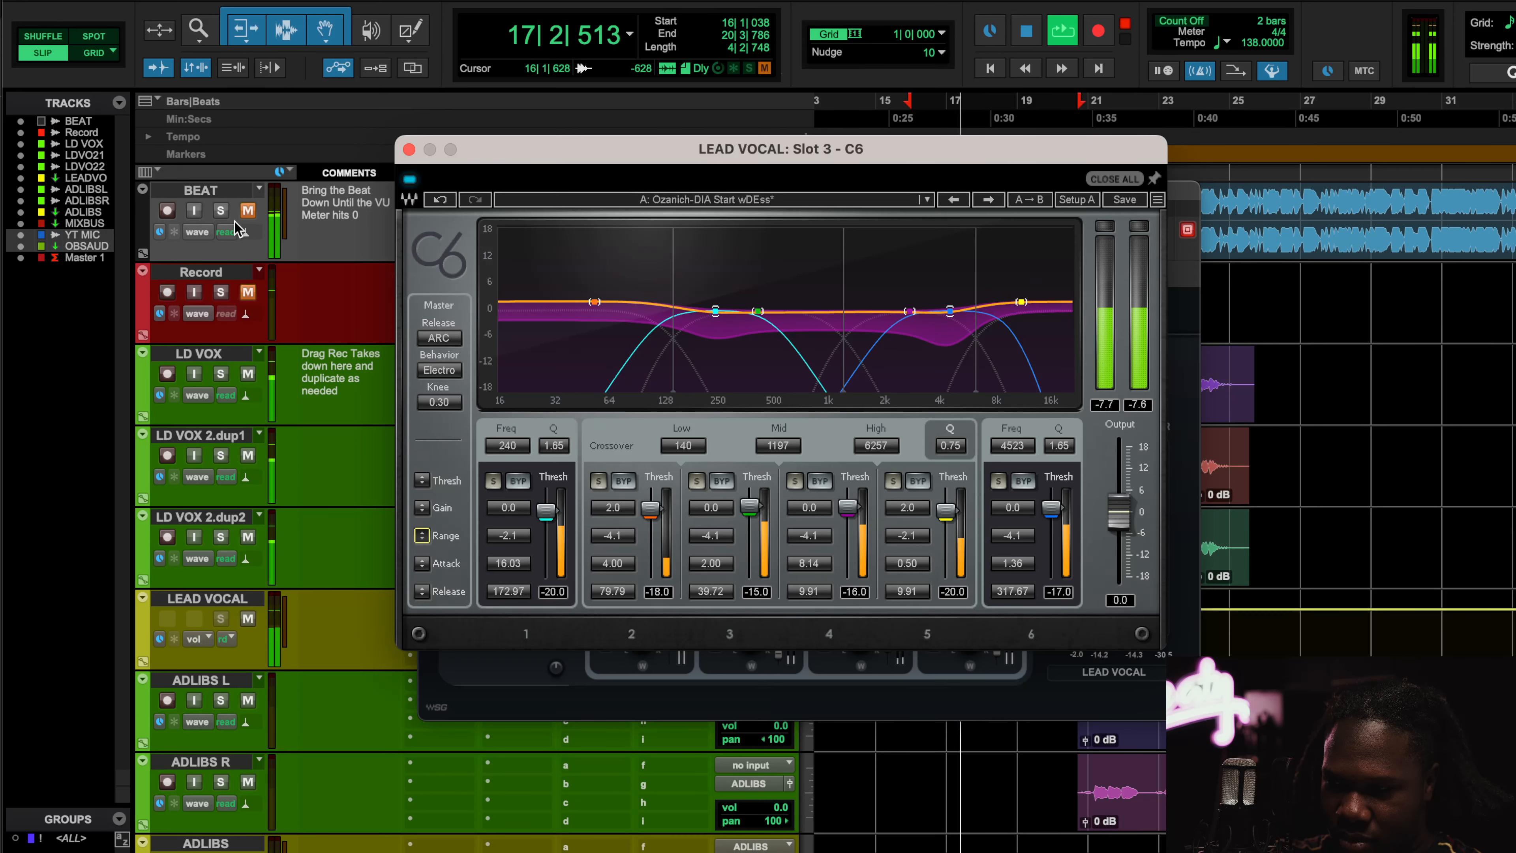
{"action": "left_click", "coordinate": [247, 210]}
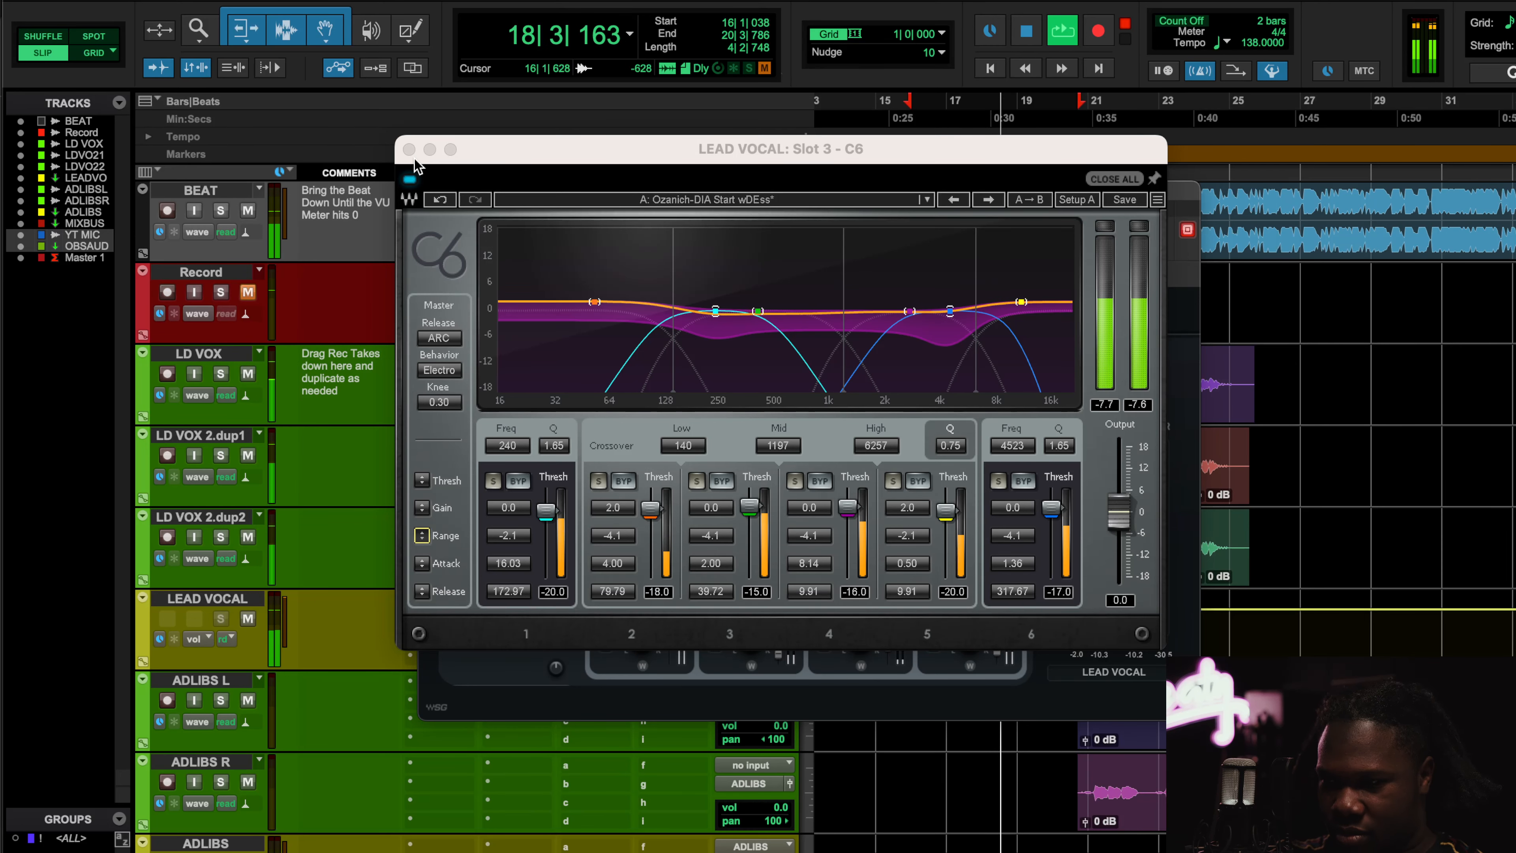
{"action": "left_click", "coordinate": [409, 149]}
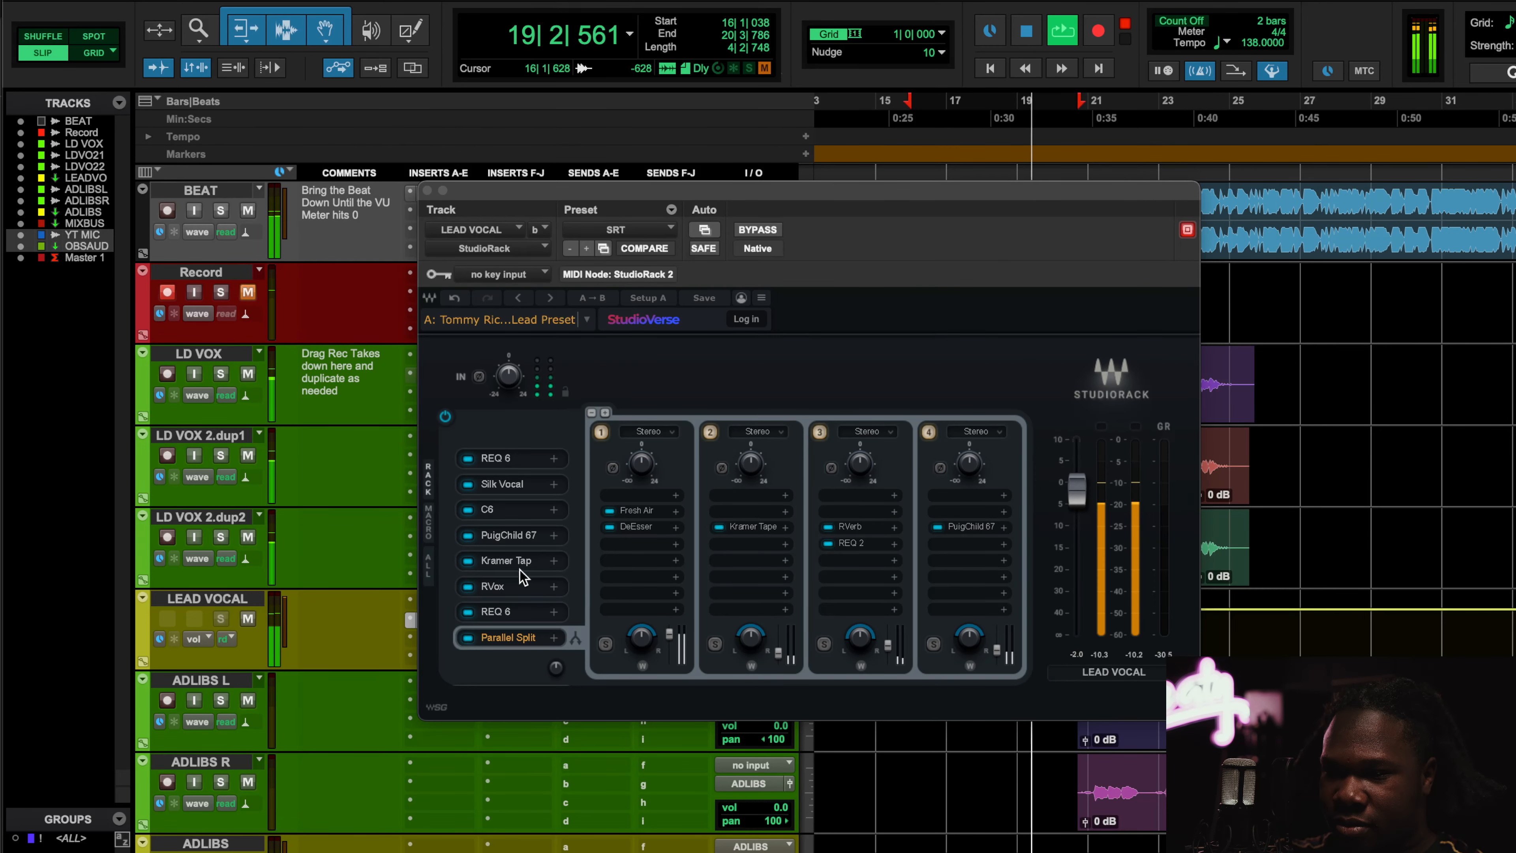
Step: Open PuigChild 670 in slot 4, mute BEAT again and audition the looped lead vocal through the compressor
{"action": "left_click", "coordinate": [528, 543]}
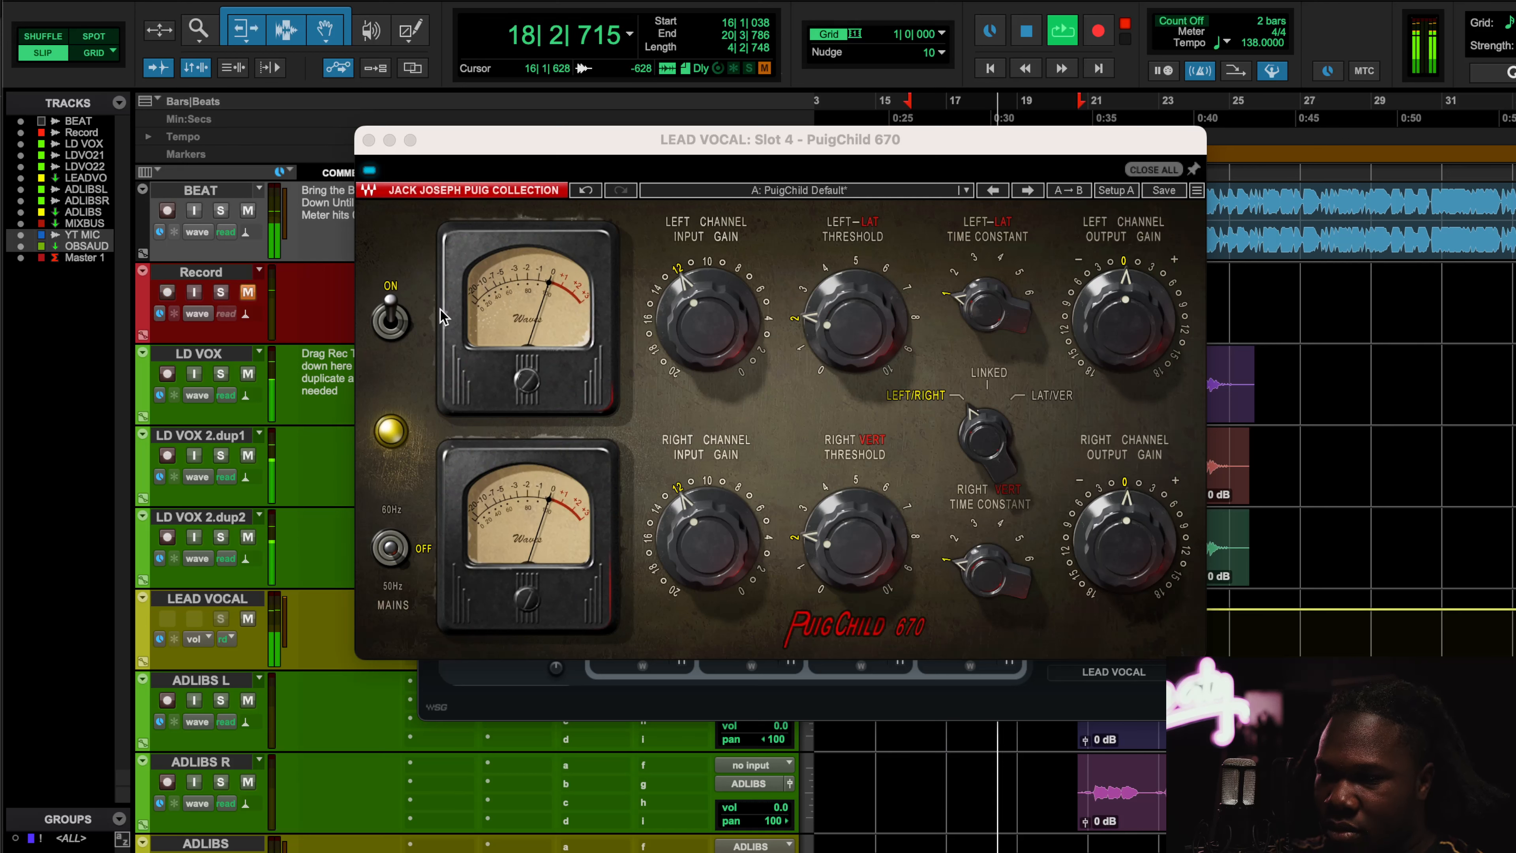
{"action": "key", "text": "space"}
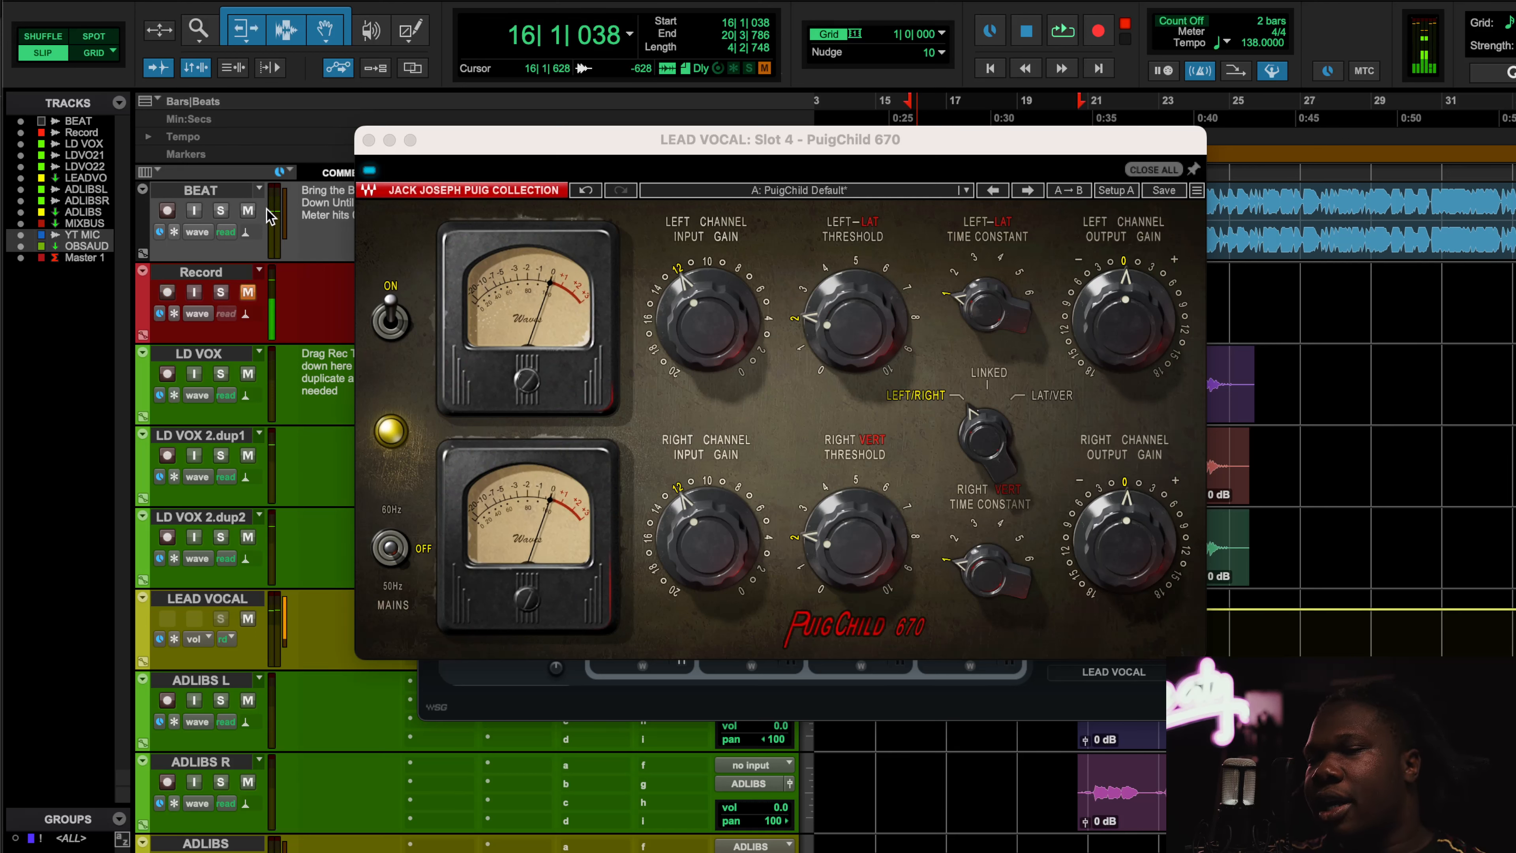
{"action": "left_click", "coordinate": [249, 211]}
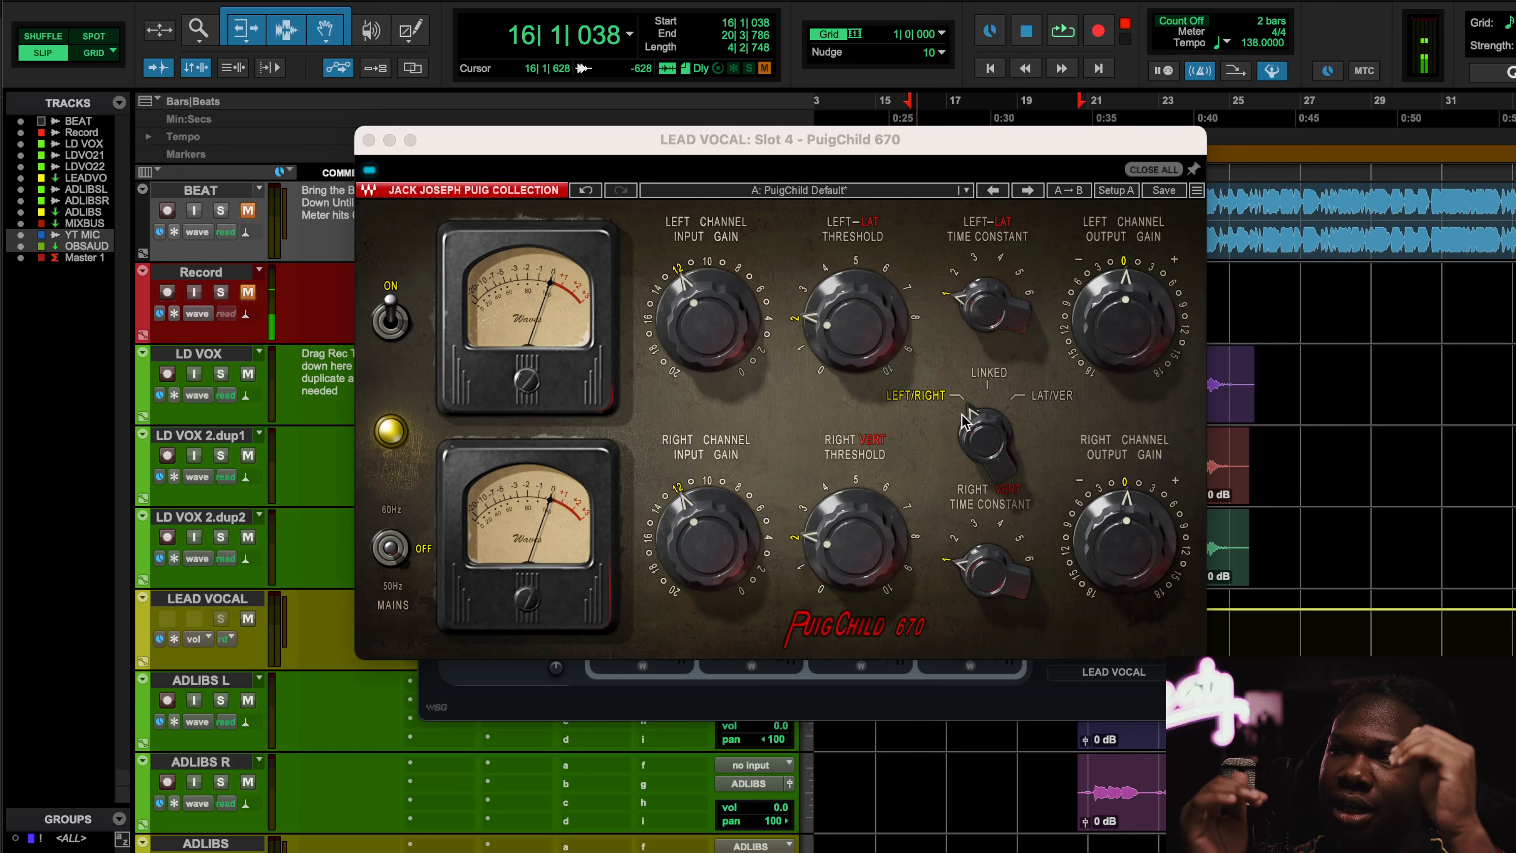
{"action": "key", "text": "space"}
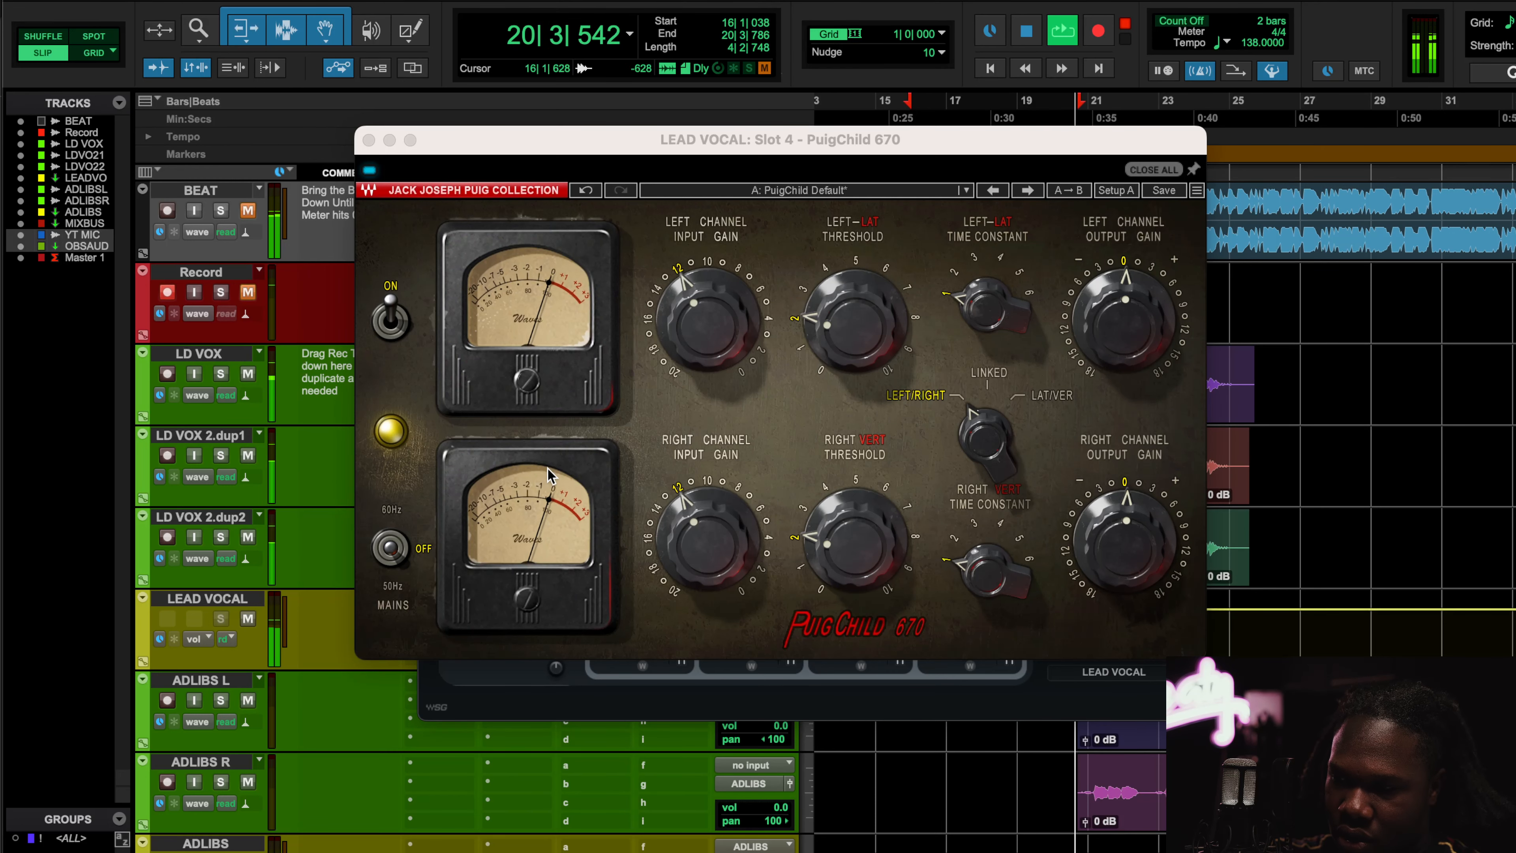
{"action": "key", "text": "space"}
{"action": "left_click", "coordinate": [369, 140]}
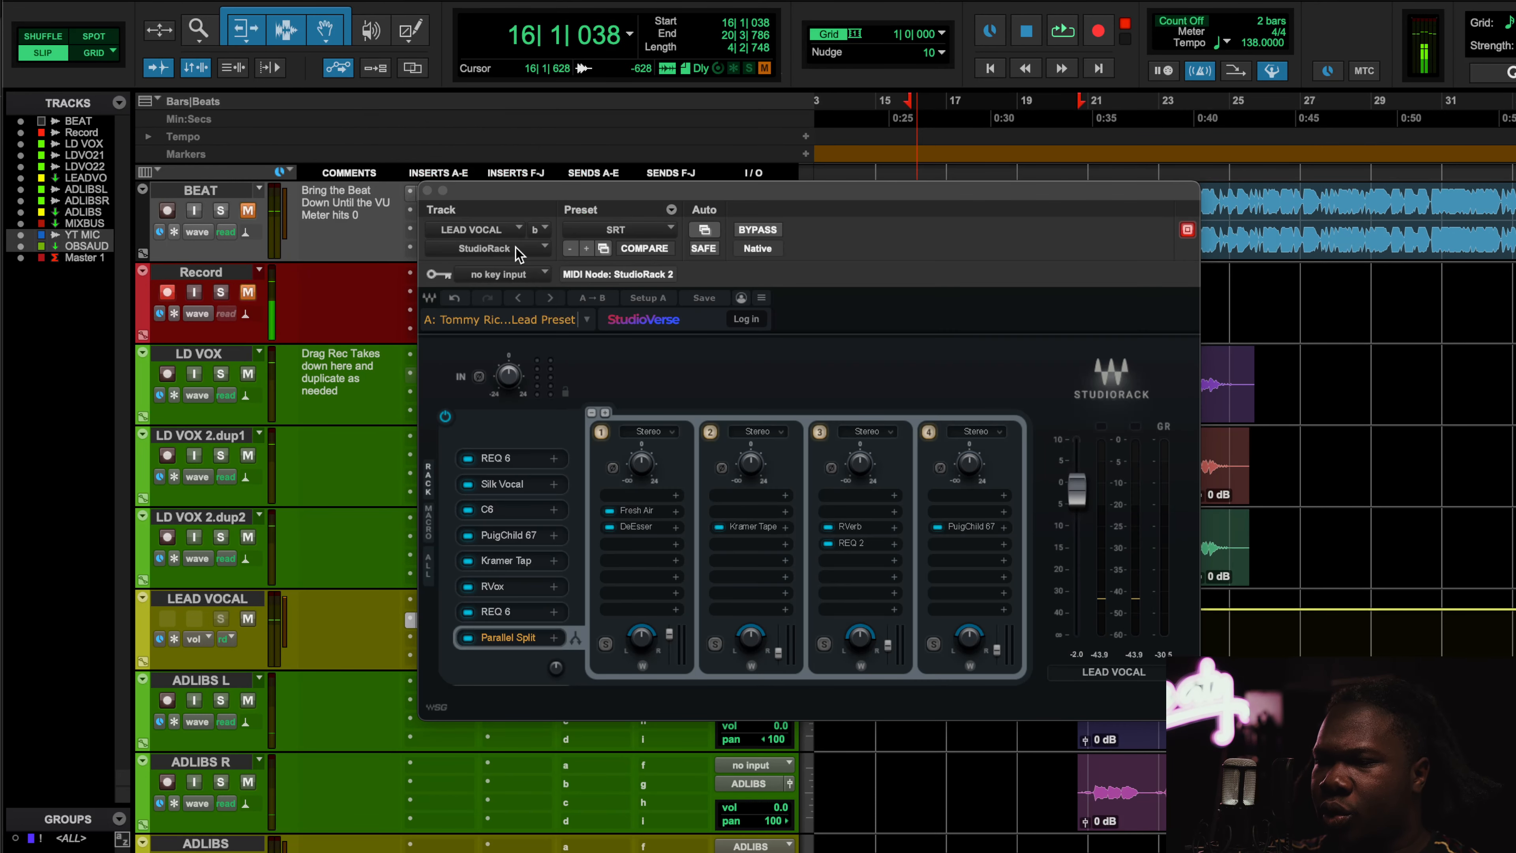
Step: Close StudioRack and set the LD VOX 2.dup1 track volume to -6.8
{"action": "left_click", "coordinate": [428, 190]}
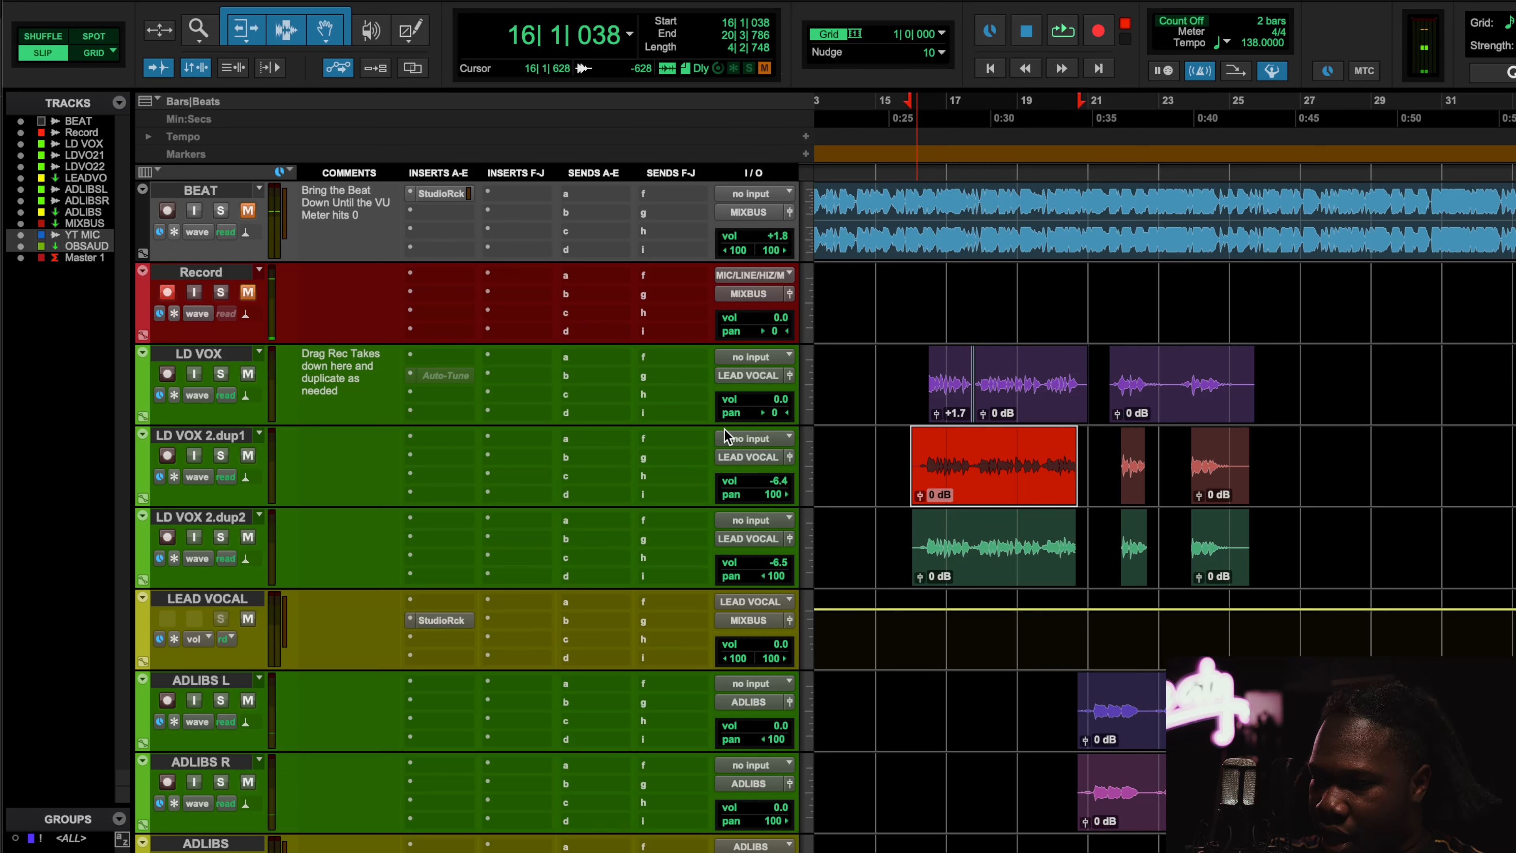
{"action": "left_click", "coordinate": [782, 481]}
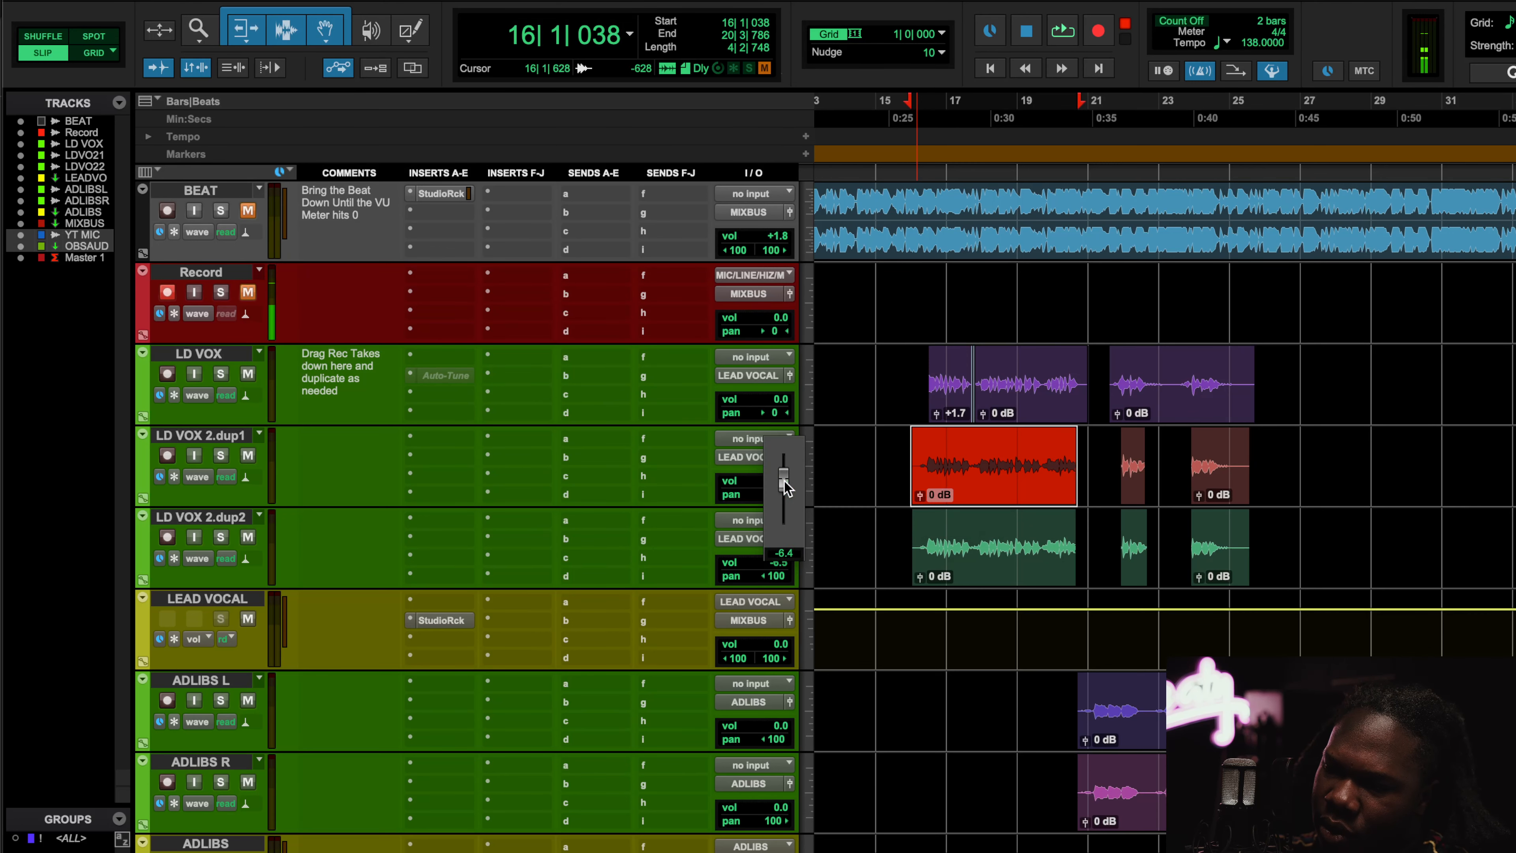
{"action": "left_click_drag", "start_coordinate": [782, 487], "coordinate": [782, 488]}
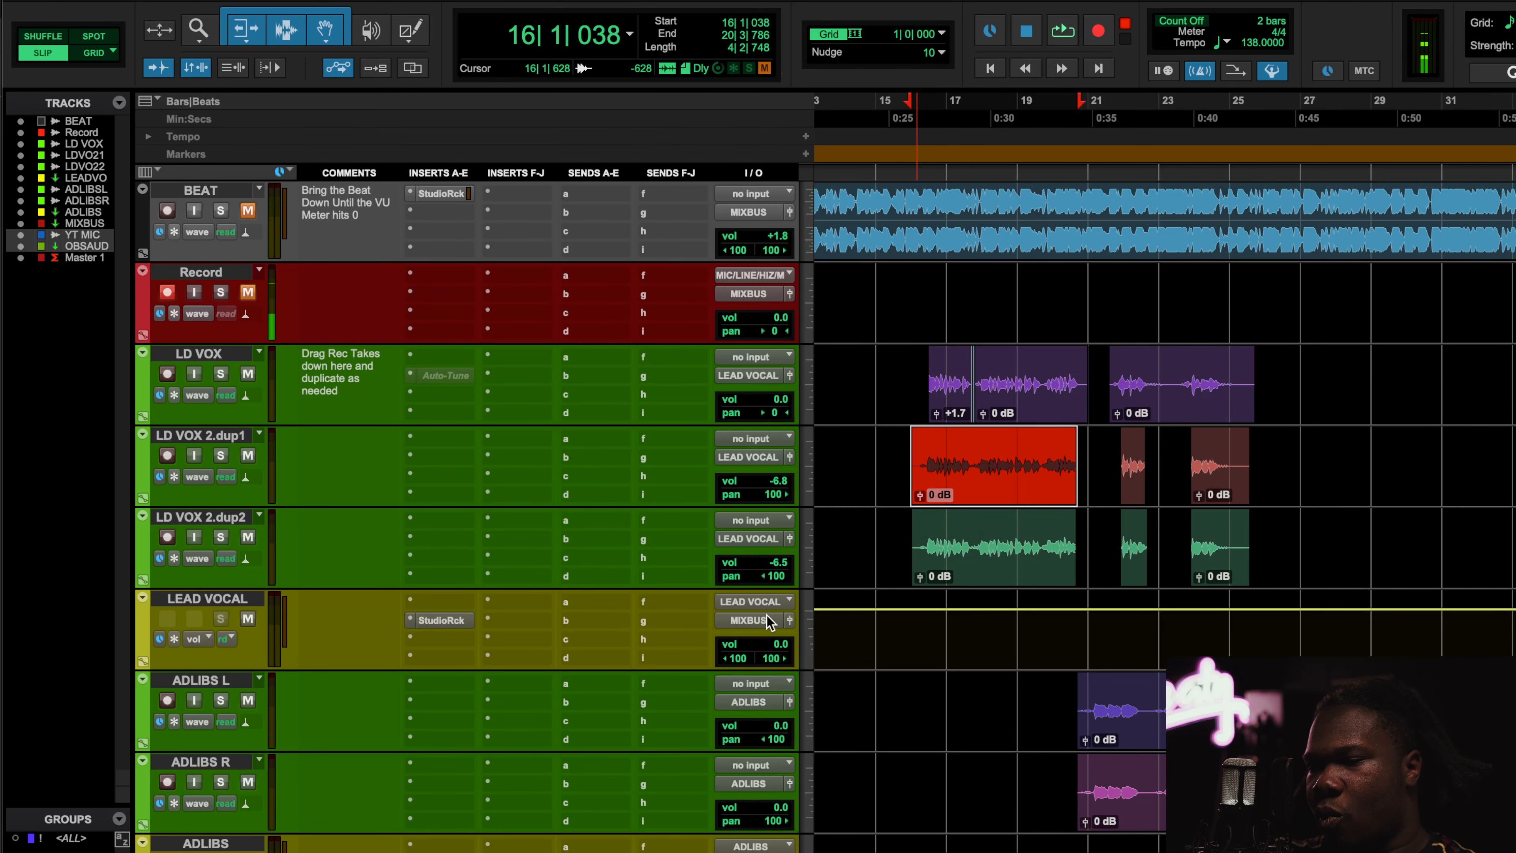
Step: Reopen the LEAD VOCAL StudioRack to review PuigChild 670 and inspect Kramer Tape's Wow & Flutter and Record Level settings
{"action": "left_click", "coordinate": [469, 622]}
{"action": "left_click", "coordinate": [519, 535]}
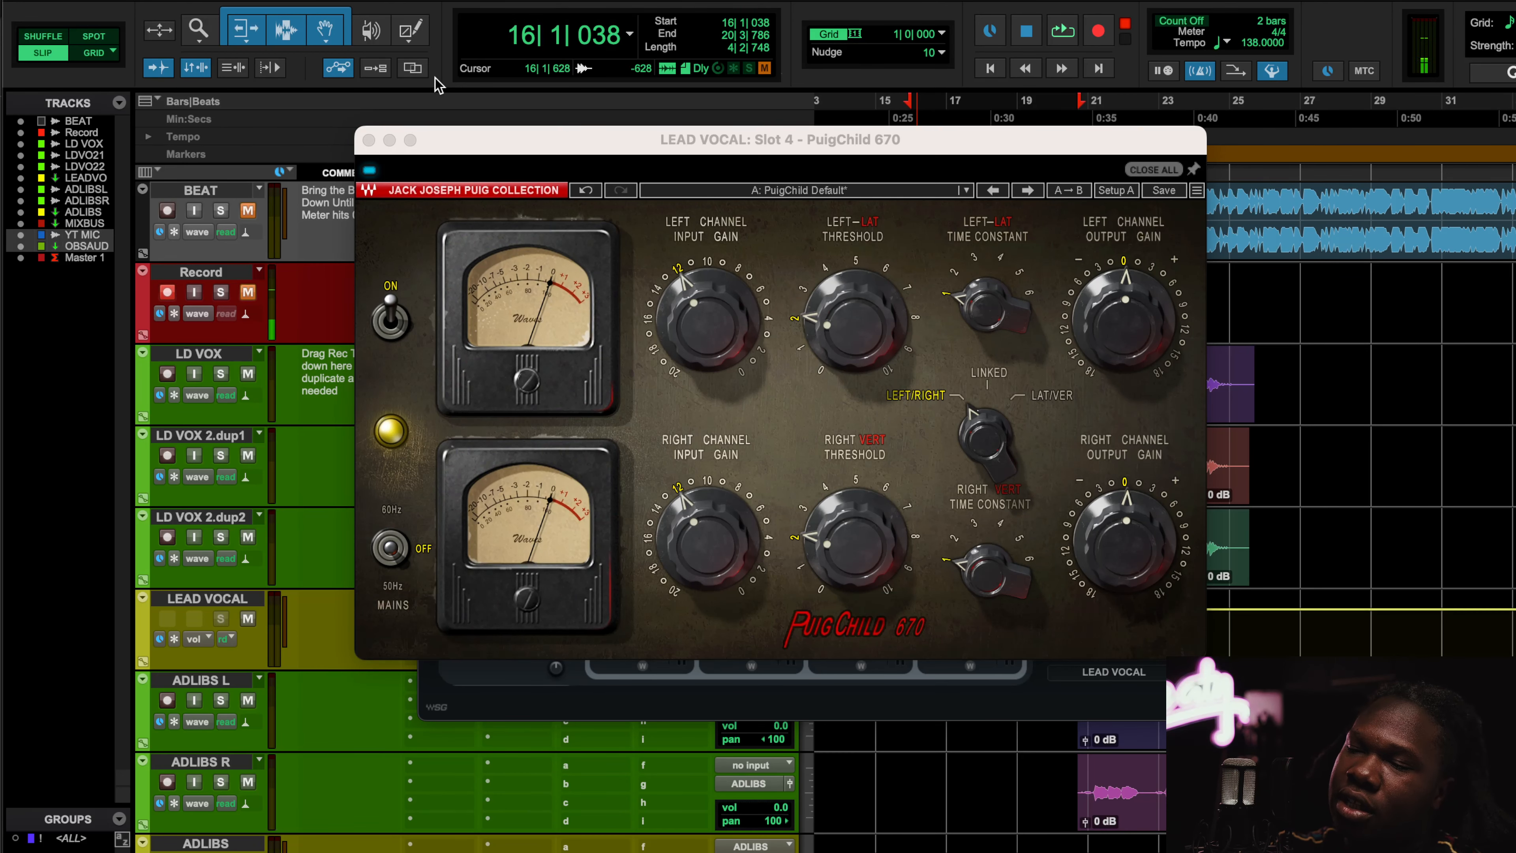
{"action": "left_click", "coordinate": [369, 140]}
{"action": "left_click", "coordinate": [528, 564]}
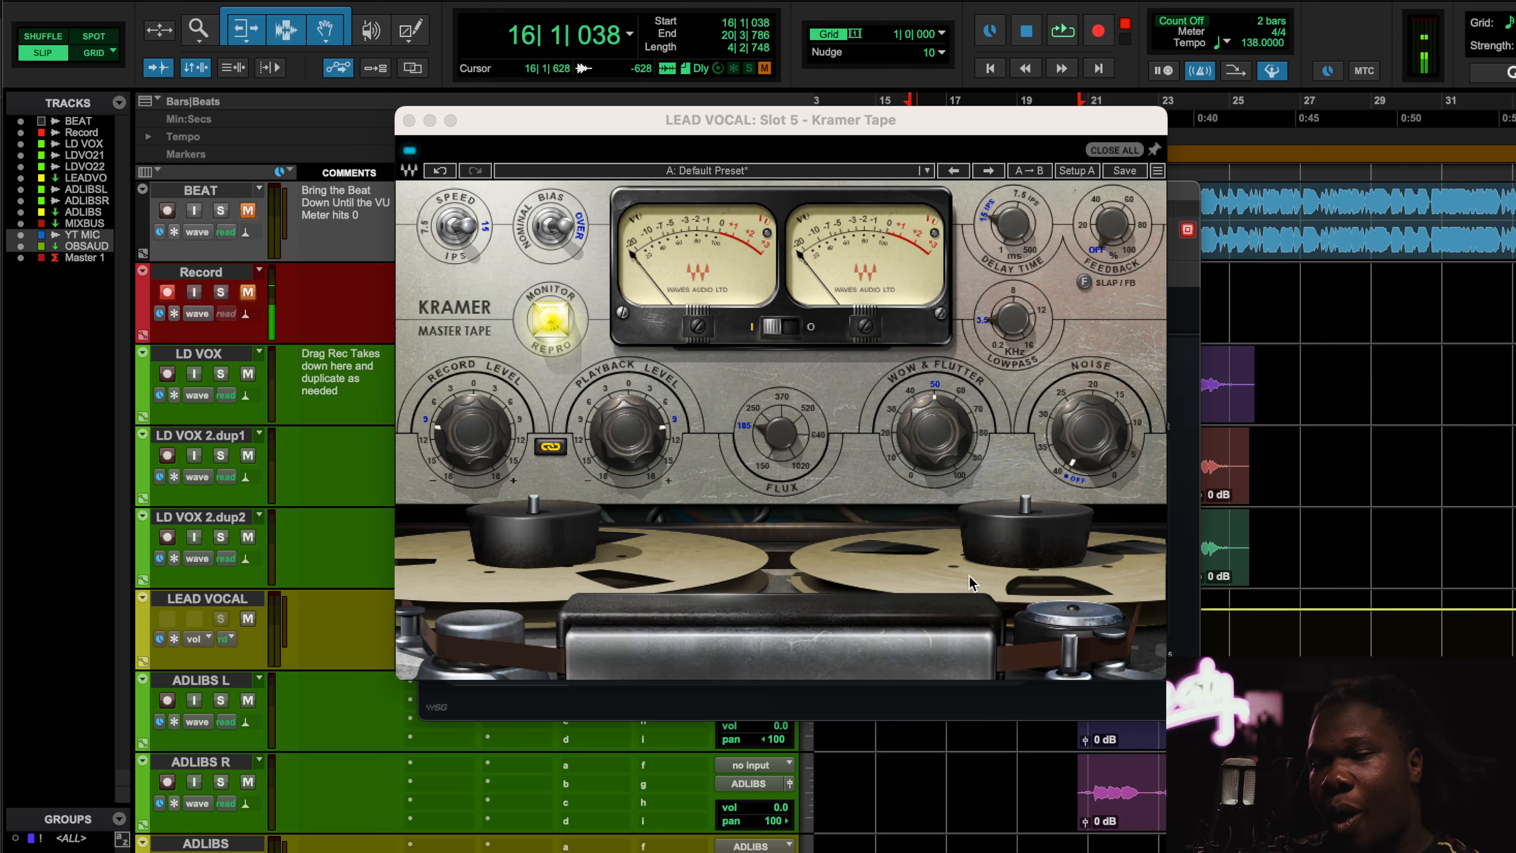
{"action": "left_click", "coordinate": [939, 461]}
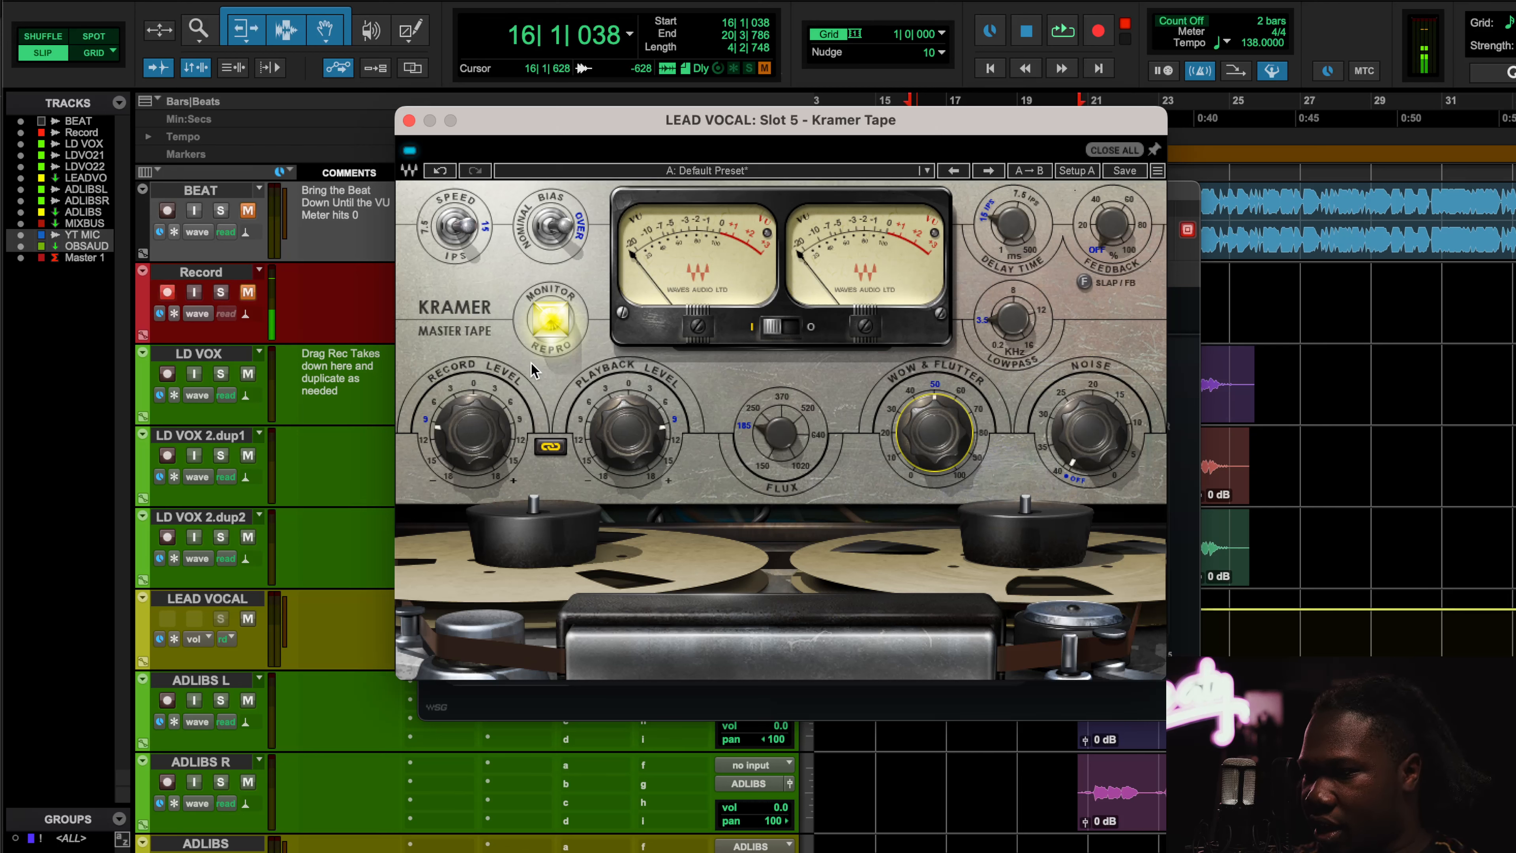
{"action": "mouse_move", "coordinate": [488, 435]}
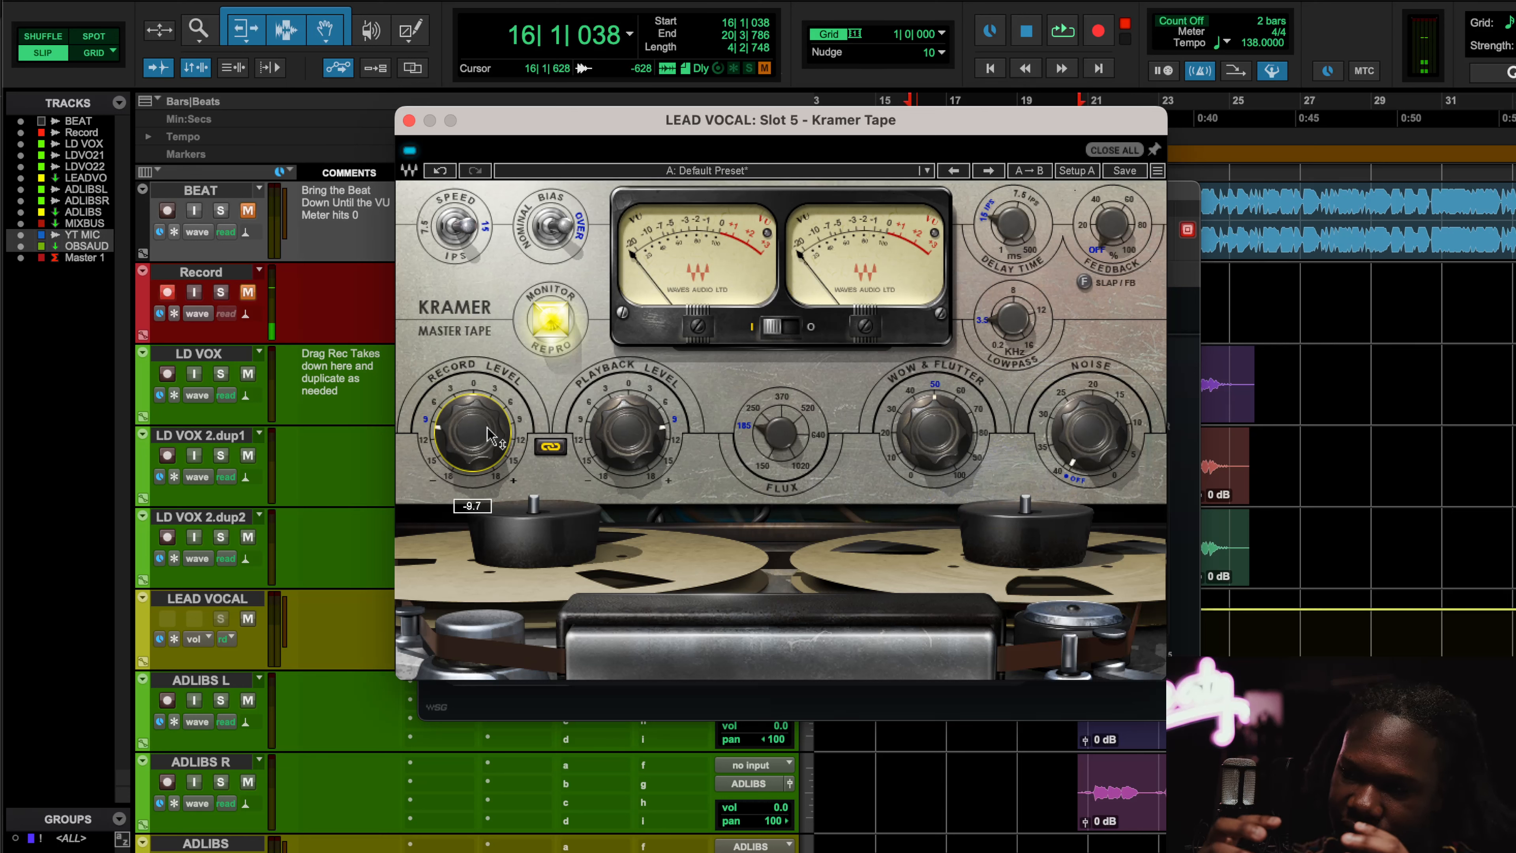
Step: Play the vocal loop through Kramer Tape and PuigChild 670, checking the sound with PuigChild 670 bypassed and re-enabled
{"action": "key", "text": "space"}
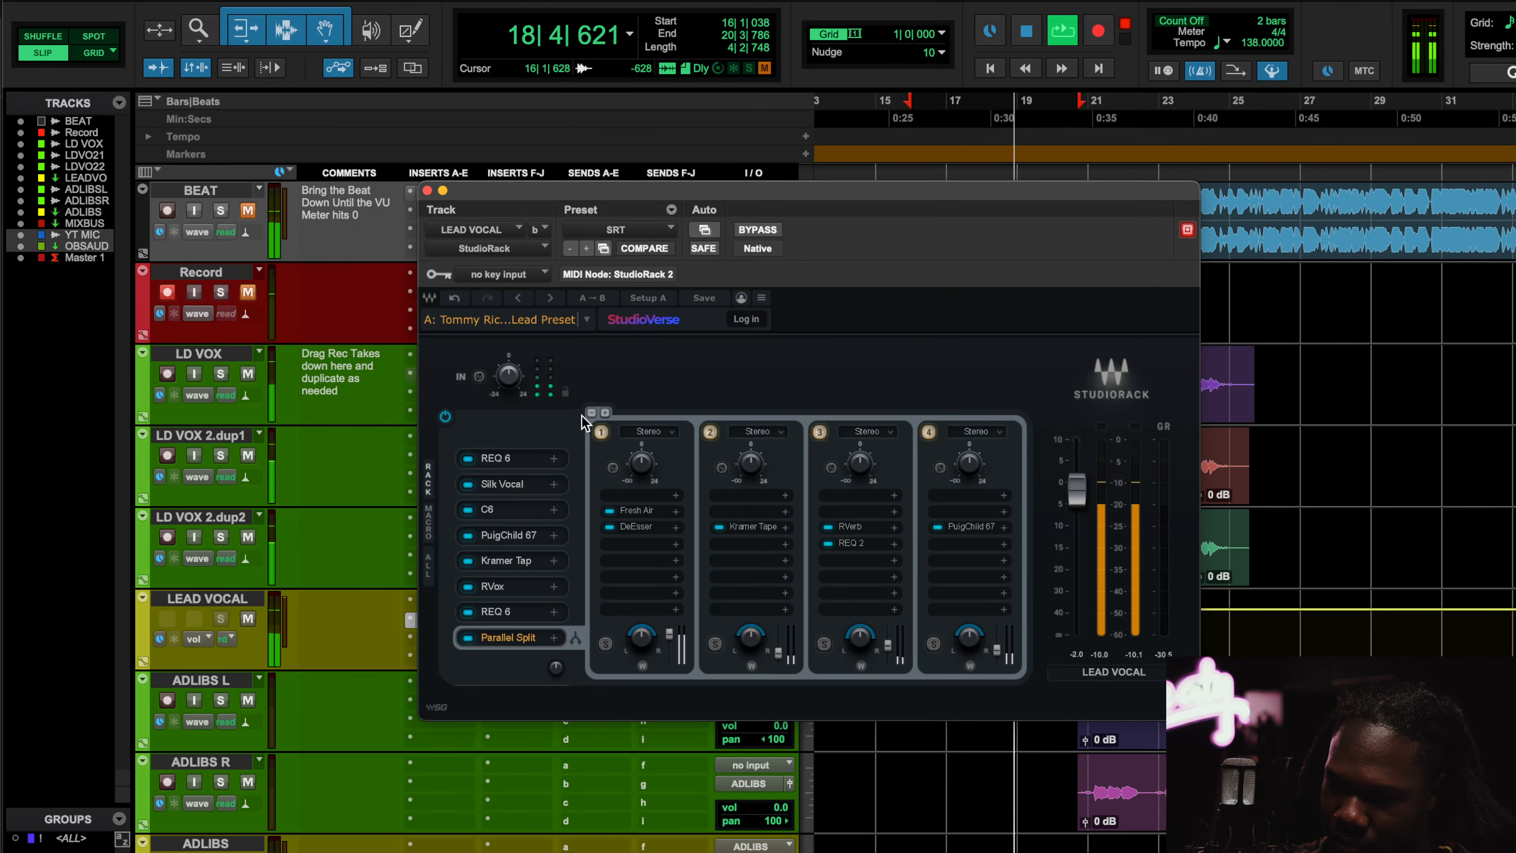
{"action": "left_click", "coordinate": [410, 151]}
{"action": "left_click", "coordinate": [535, 534]}
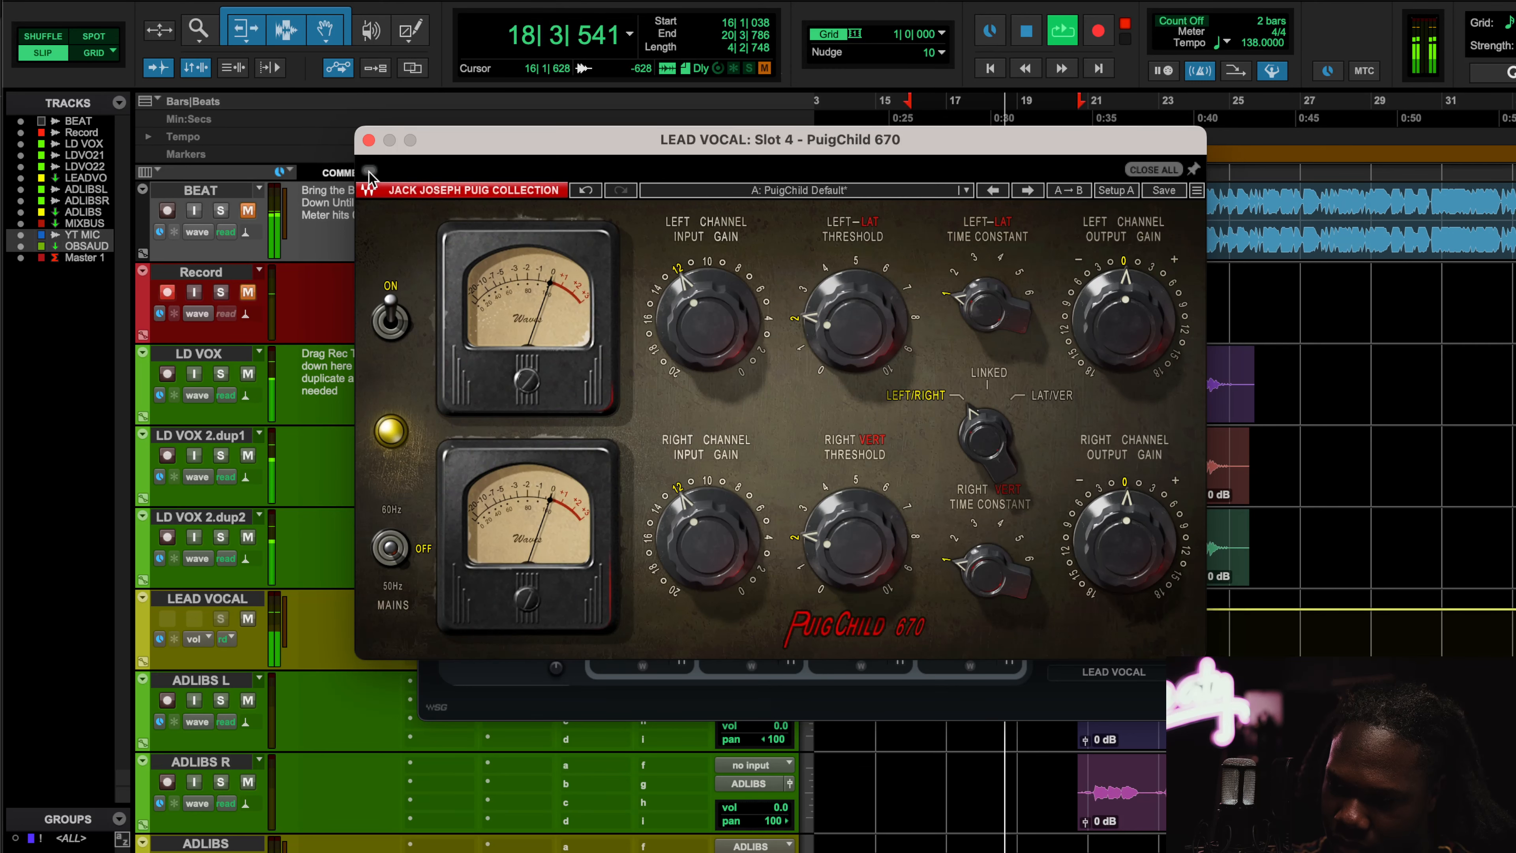
{"action": "left_click", "coordinate": [369, 141]}
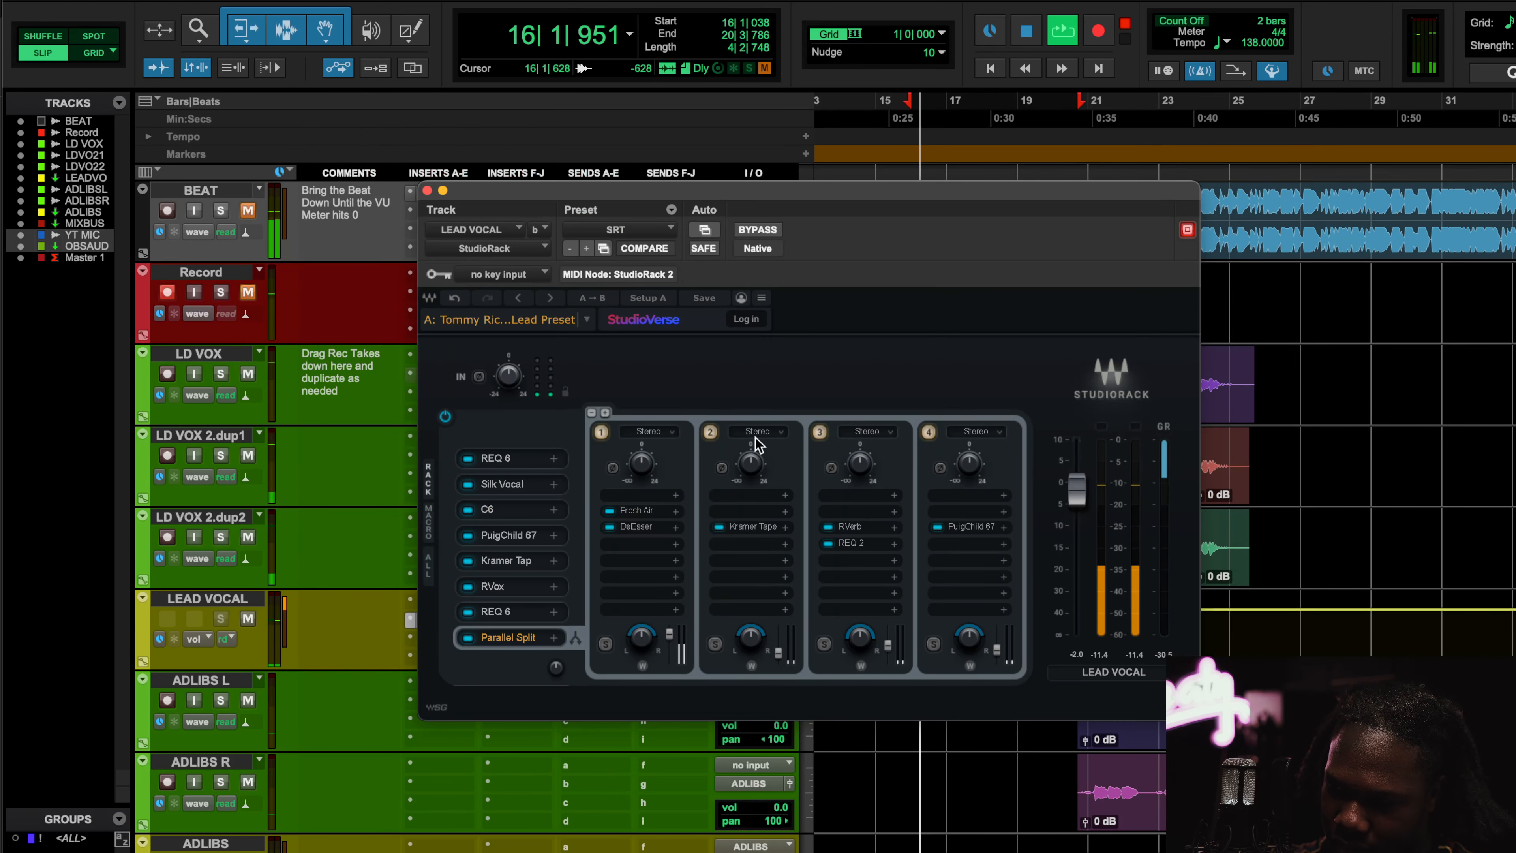
{"action": "key", "text": "space"}
Step: Open RVox in slot 6 to review its Comp and Gain settings and briefly revisit PuigChild 670 in slot 4
{"action": "left_click", "coordinate": [524, 594]}
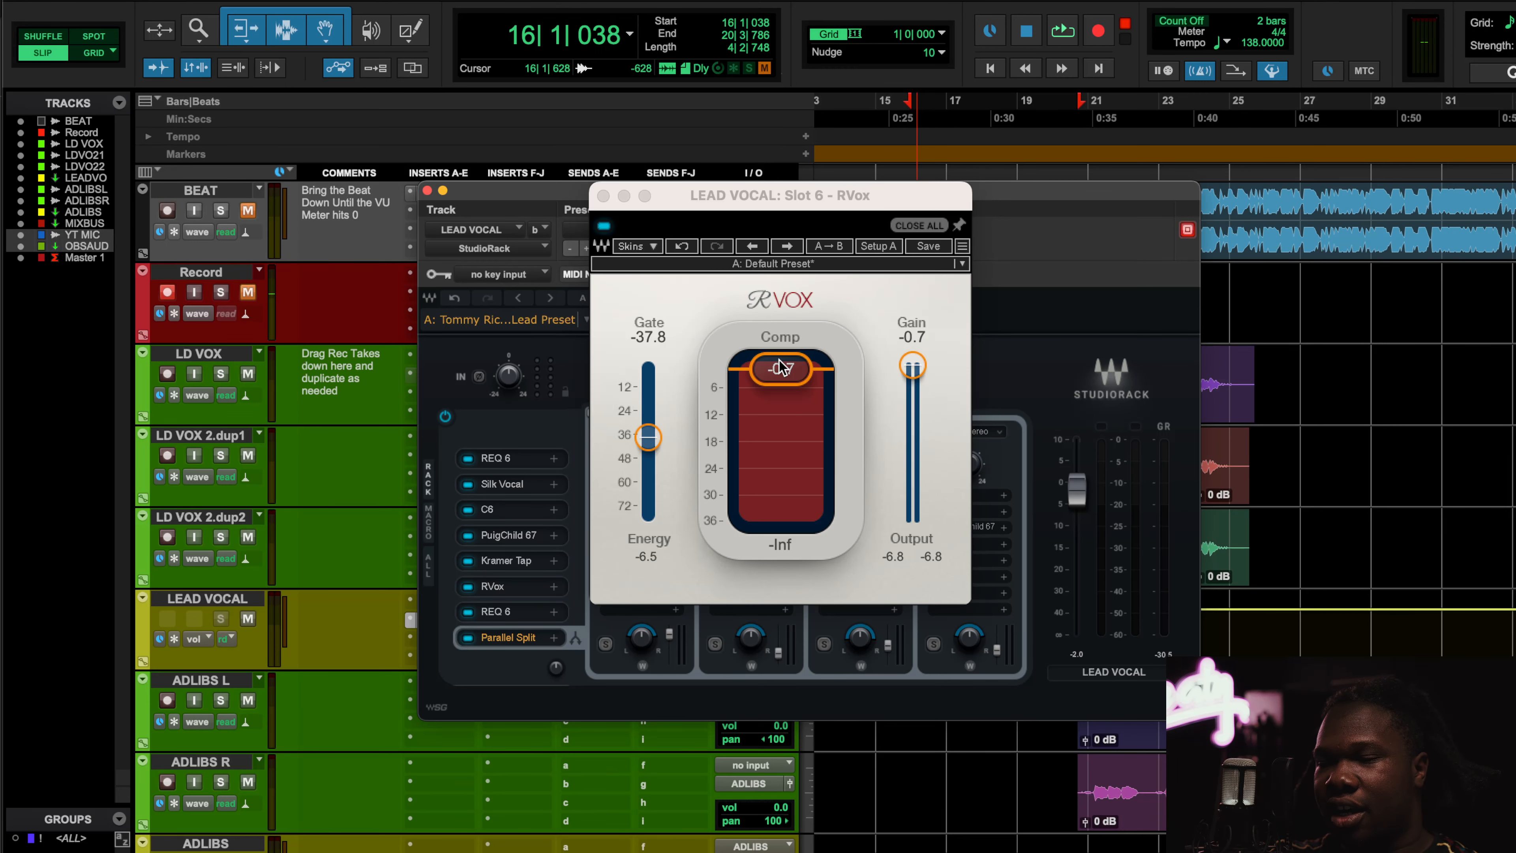
{"action": "left_click", "coordinate": [499, 550]}
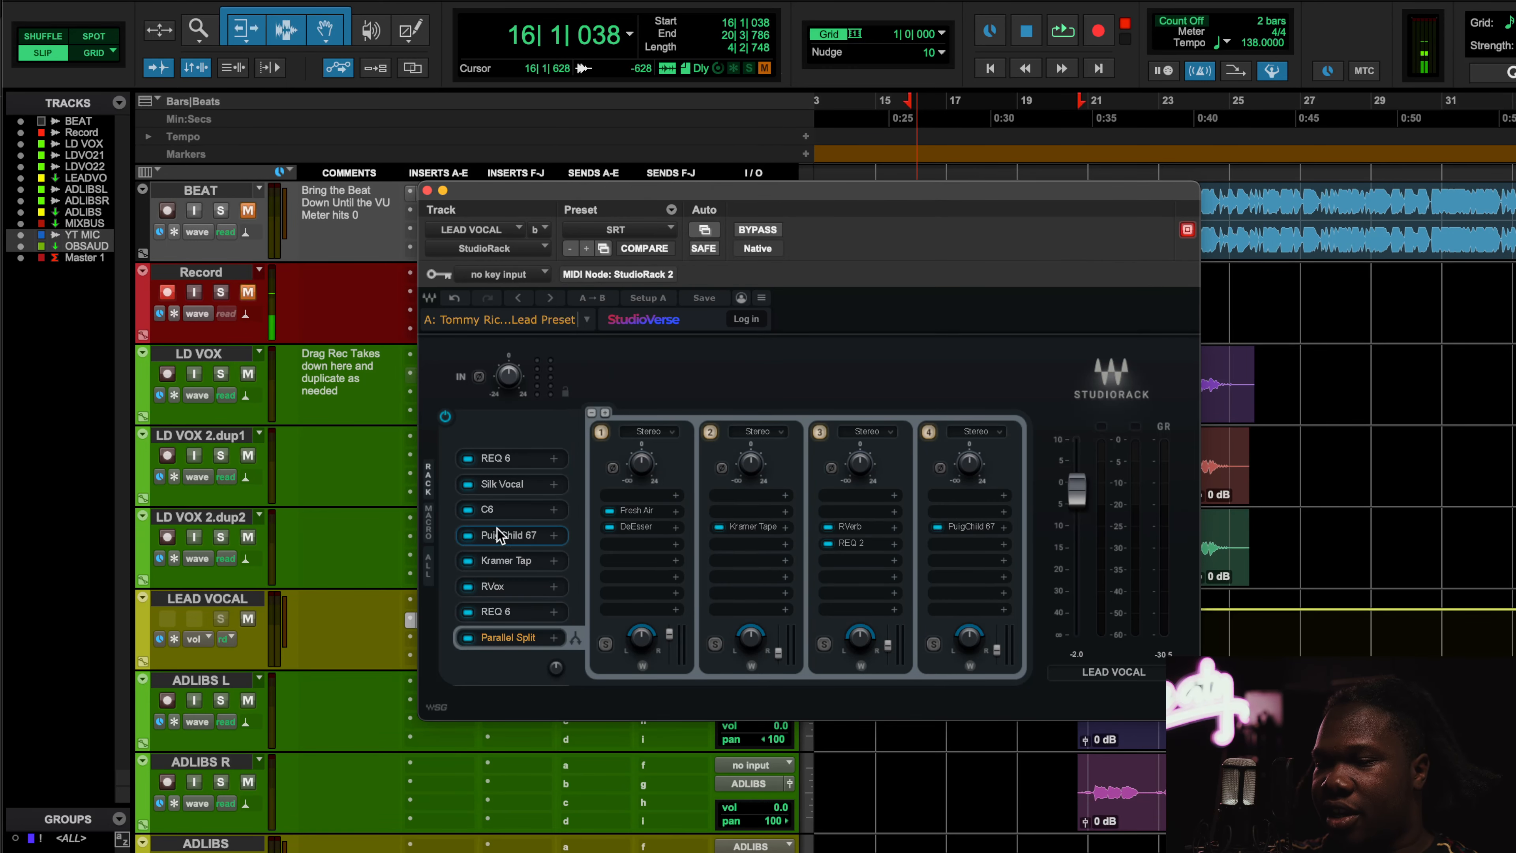
{"action": "left_click", "coordinate": [498, 532]}
{"action": "left_click", "coordinate": [370, 138]}
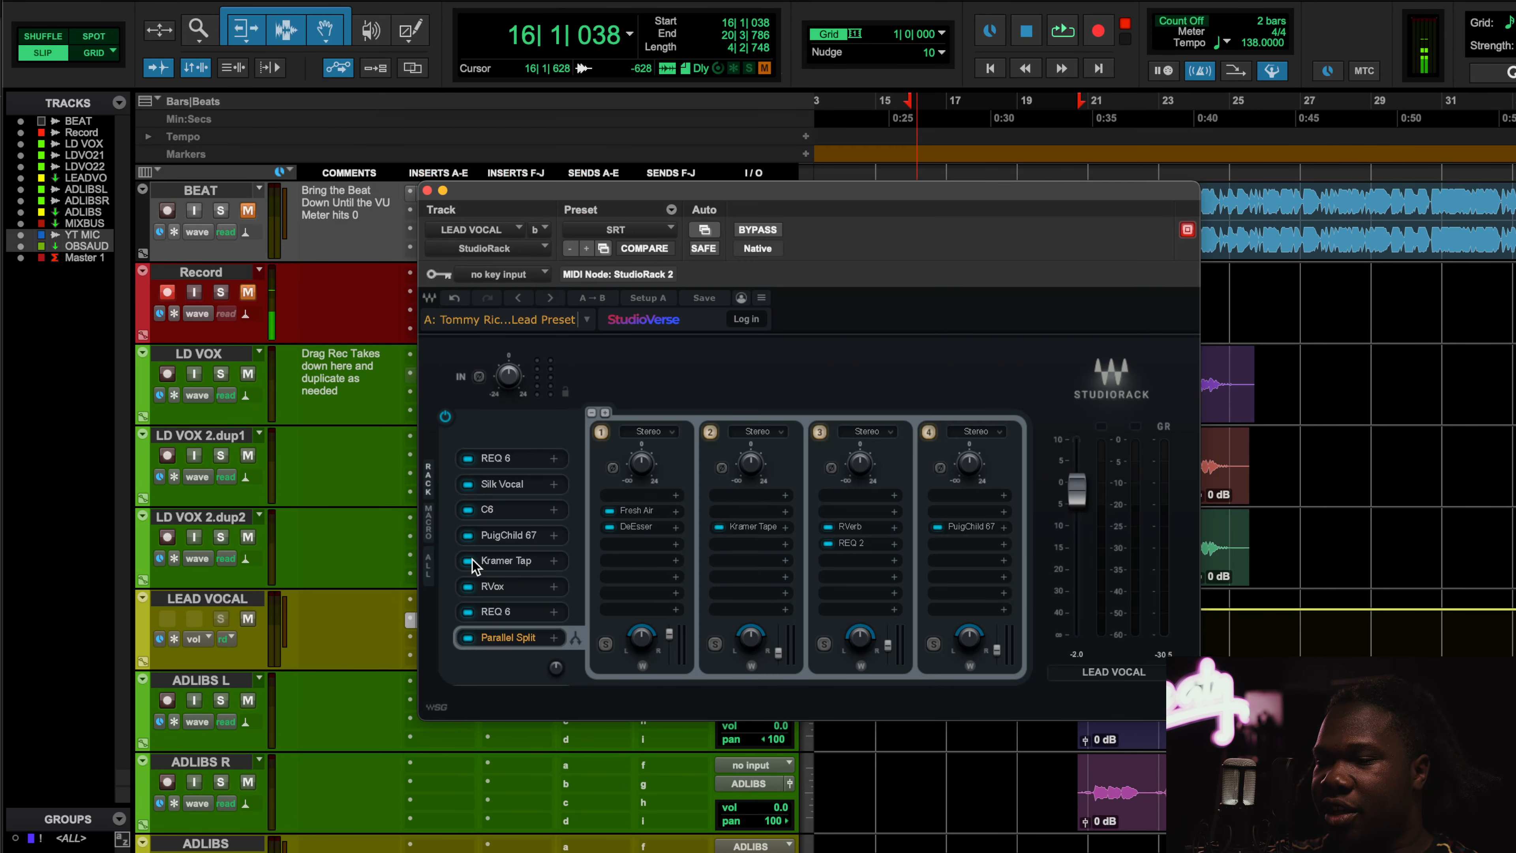
Step: Check Kramer Tape in slot 5, and play the vocal loop with RVox in slot 6 open
{"action": "left_click", "coordinate": [518, 562]}
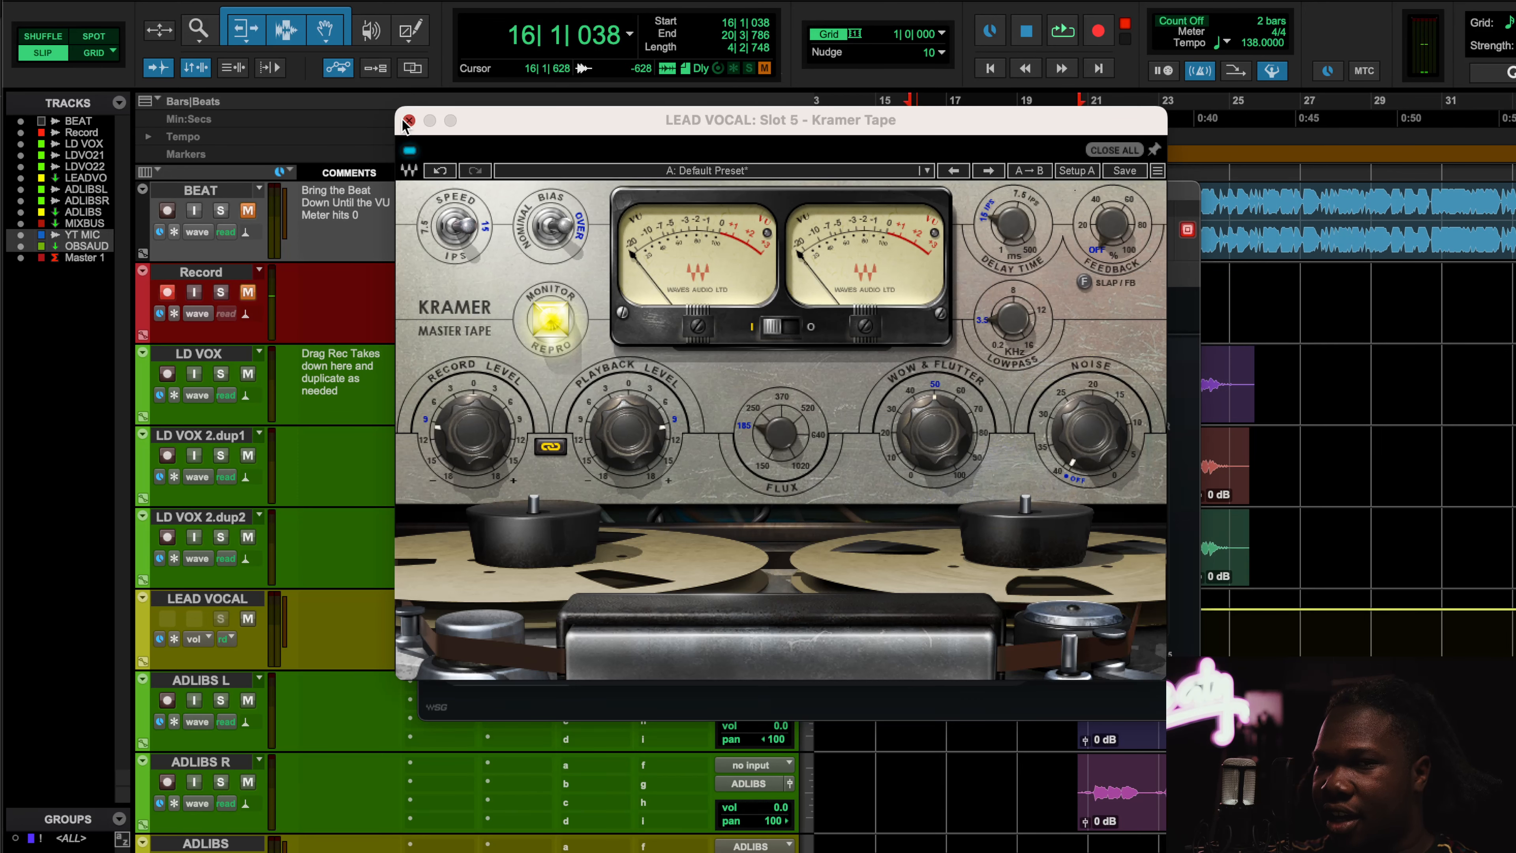
{"action": "left_click", "coordinate": [408, 122]}
{"action": "left_click", "coordinate": [518, 586]}
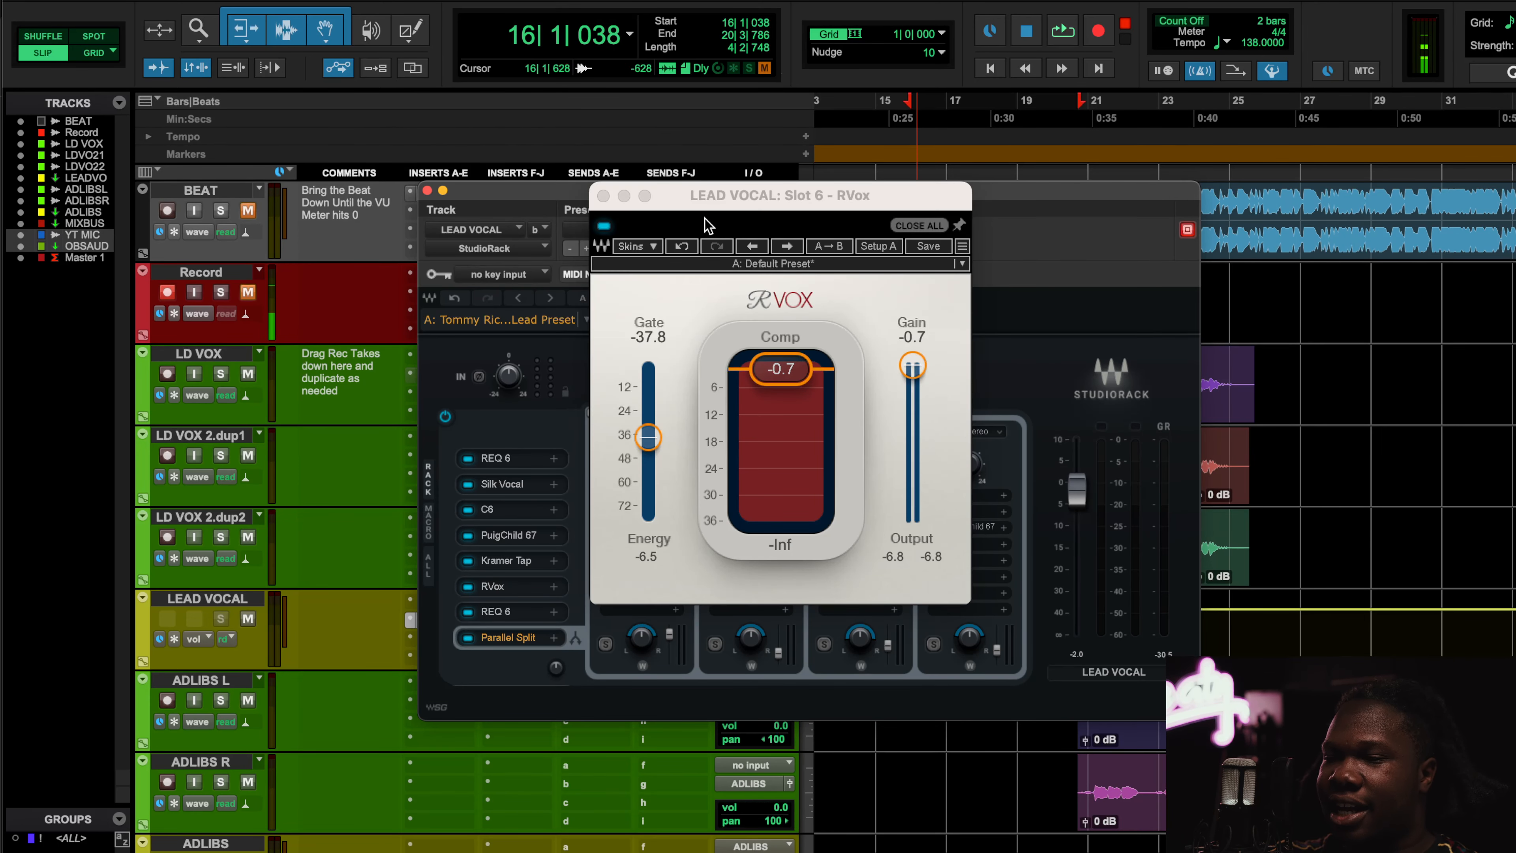
{"action": "key", "text": "space"}
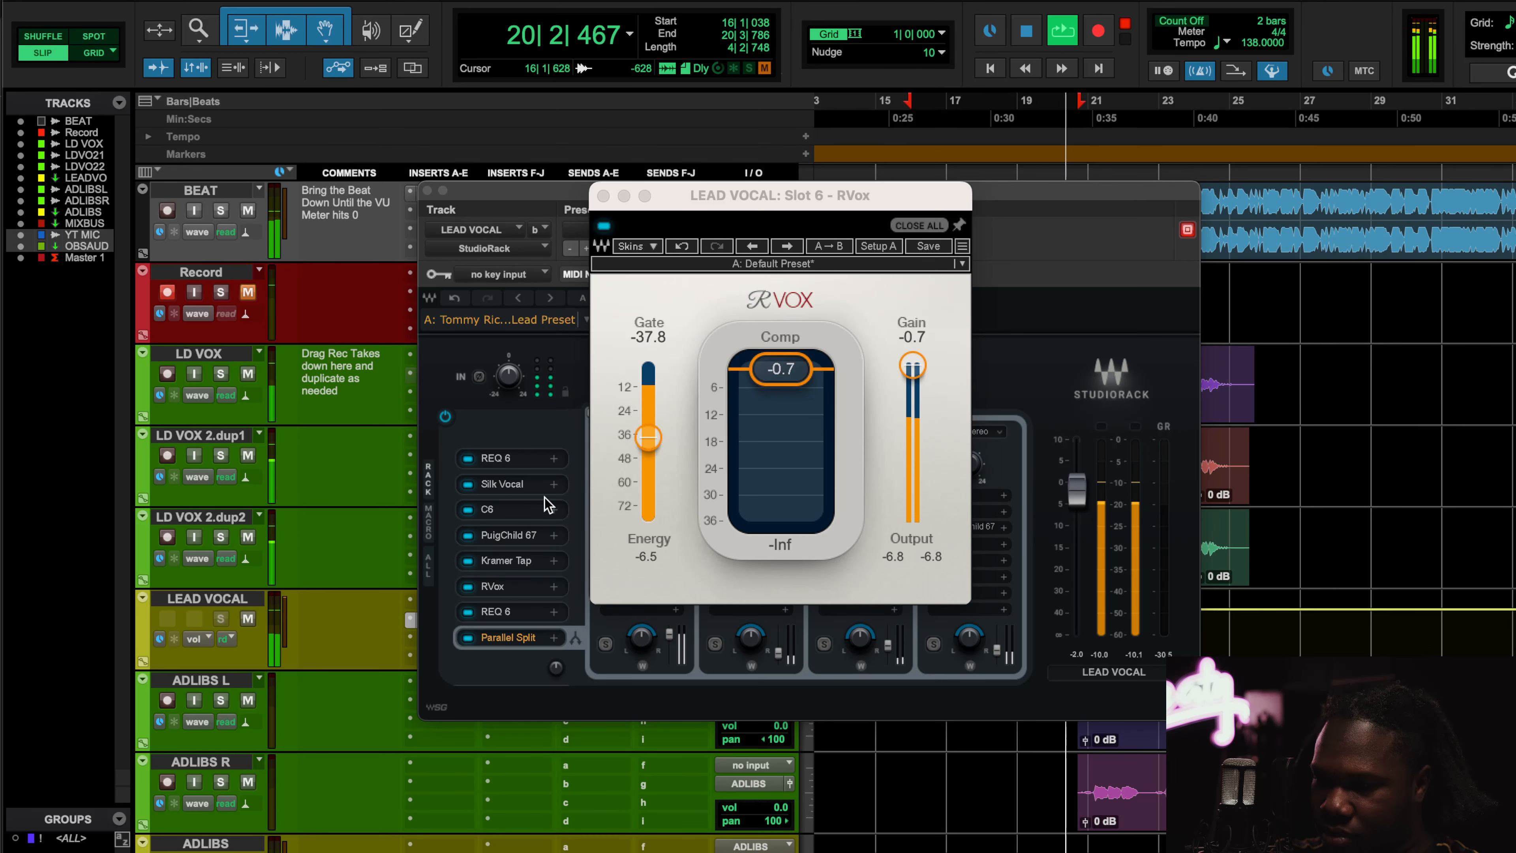
{"action": "key", "text": "space"}
Step: Open REQ 6 in slot 7 and inspect EQ bands 2 and 5
{"action": "left_click", "coordinate": [507, 610]}
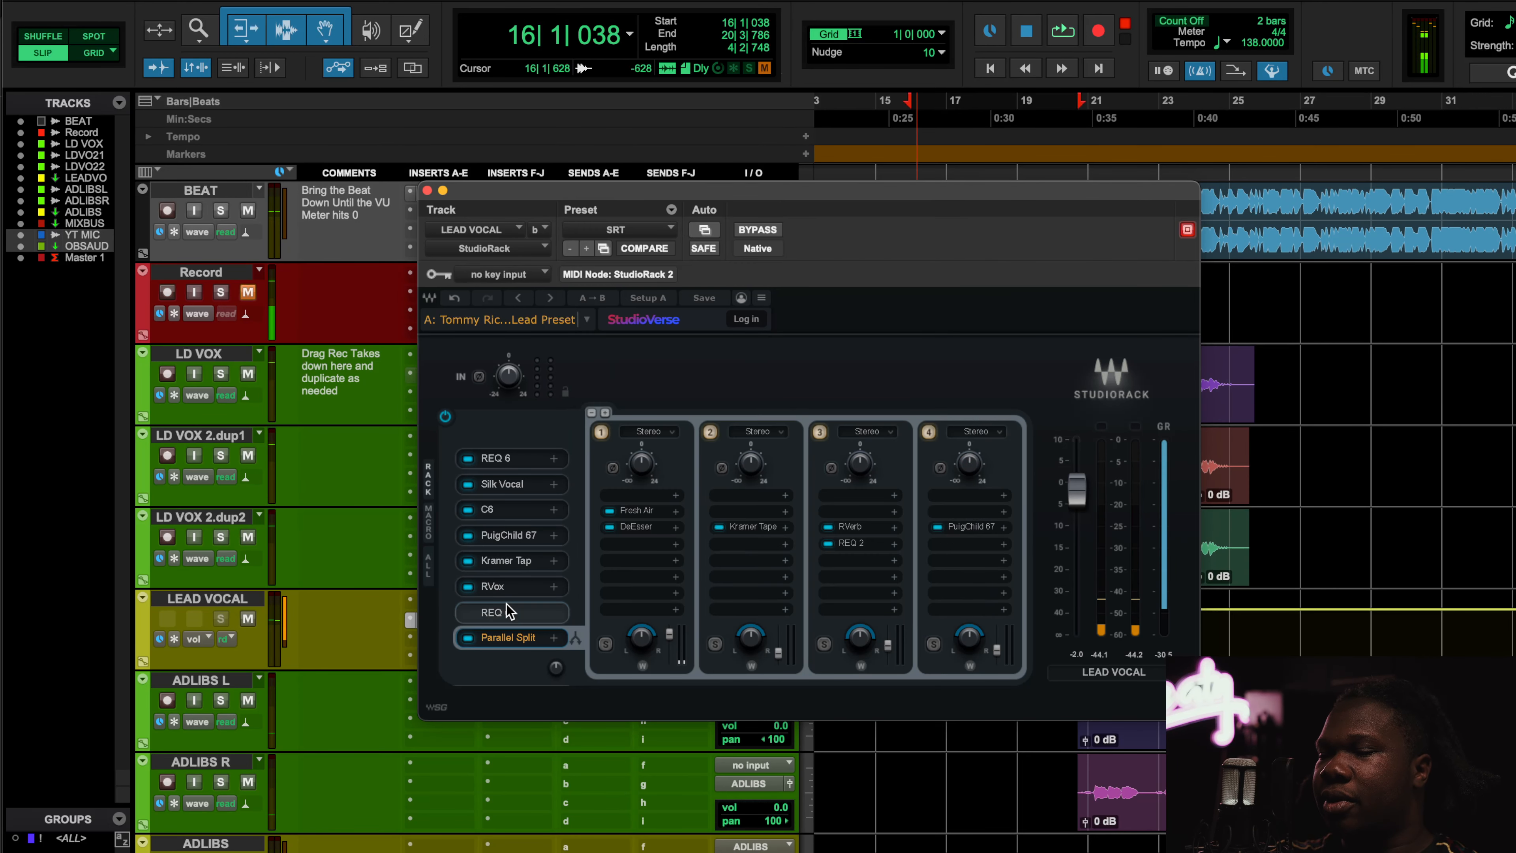
{"action": "left_click", "coordinate": [507, 613]}
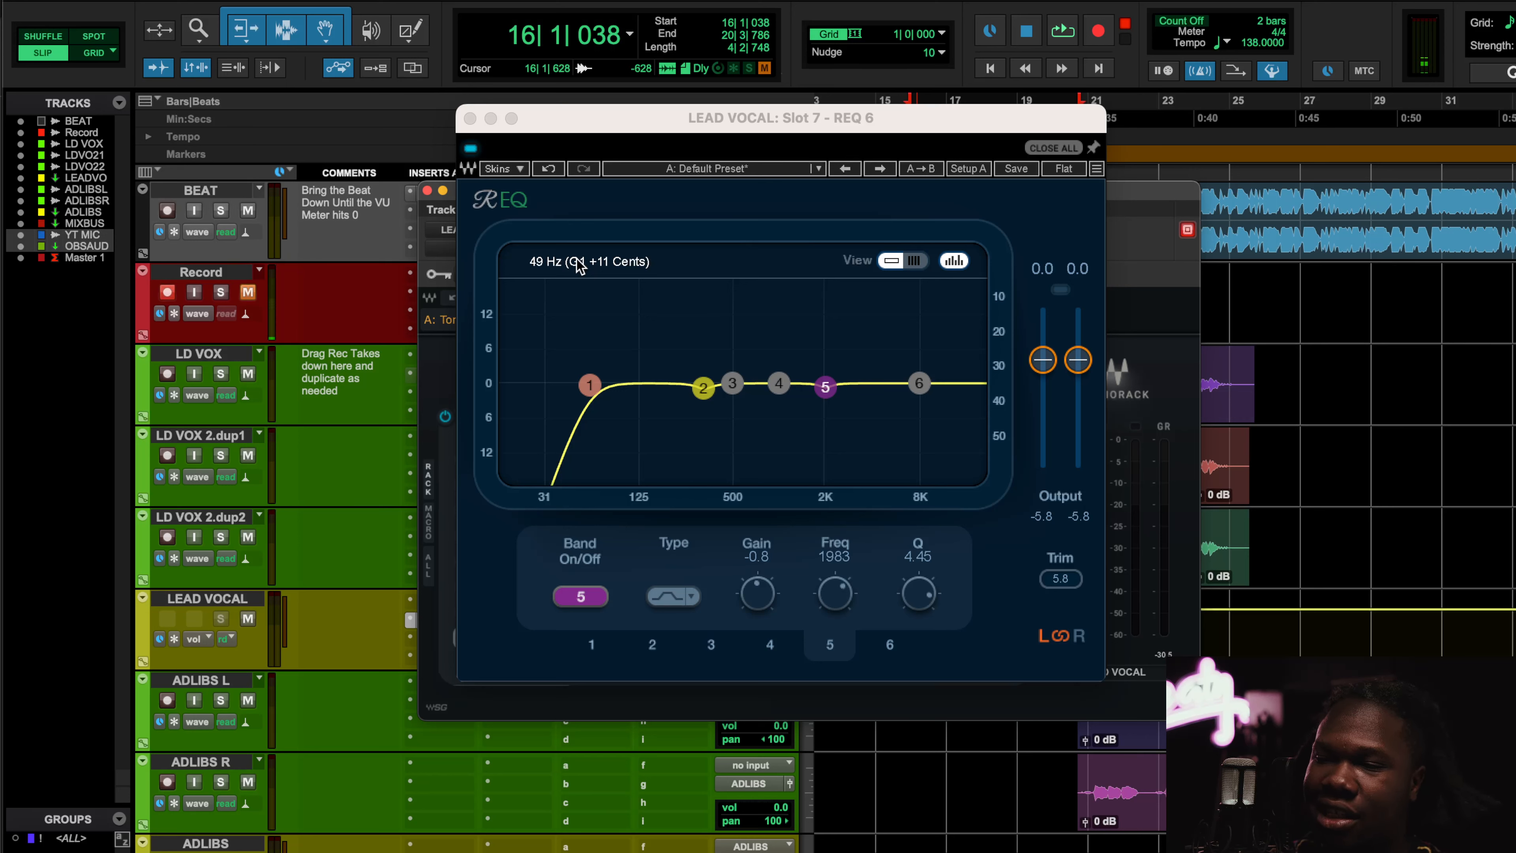
{"action": "left_click", "coordinate": [701, 388]}
{"action": "left_click", "coordinate": [825, 387]}
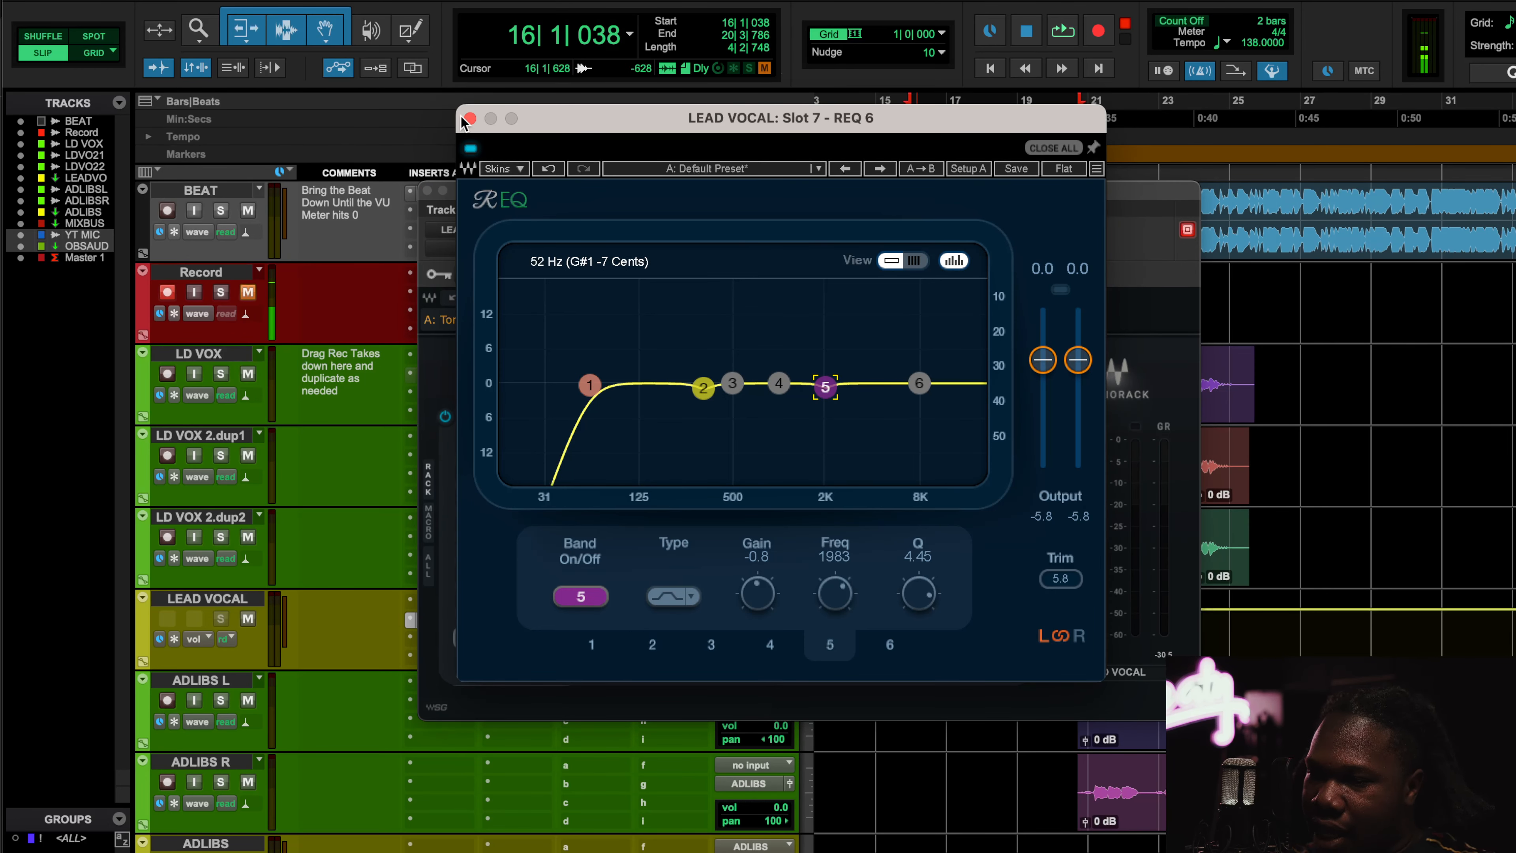
Step: Play the vocal loop while bypassing and re-enabling the slot 7 REQ 6 to compare the sound, and recheck its EQ curve
{"action": "key", "text": "space"}
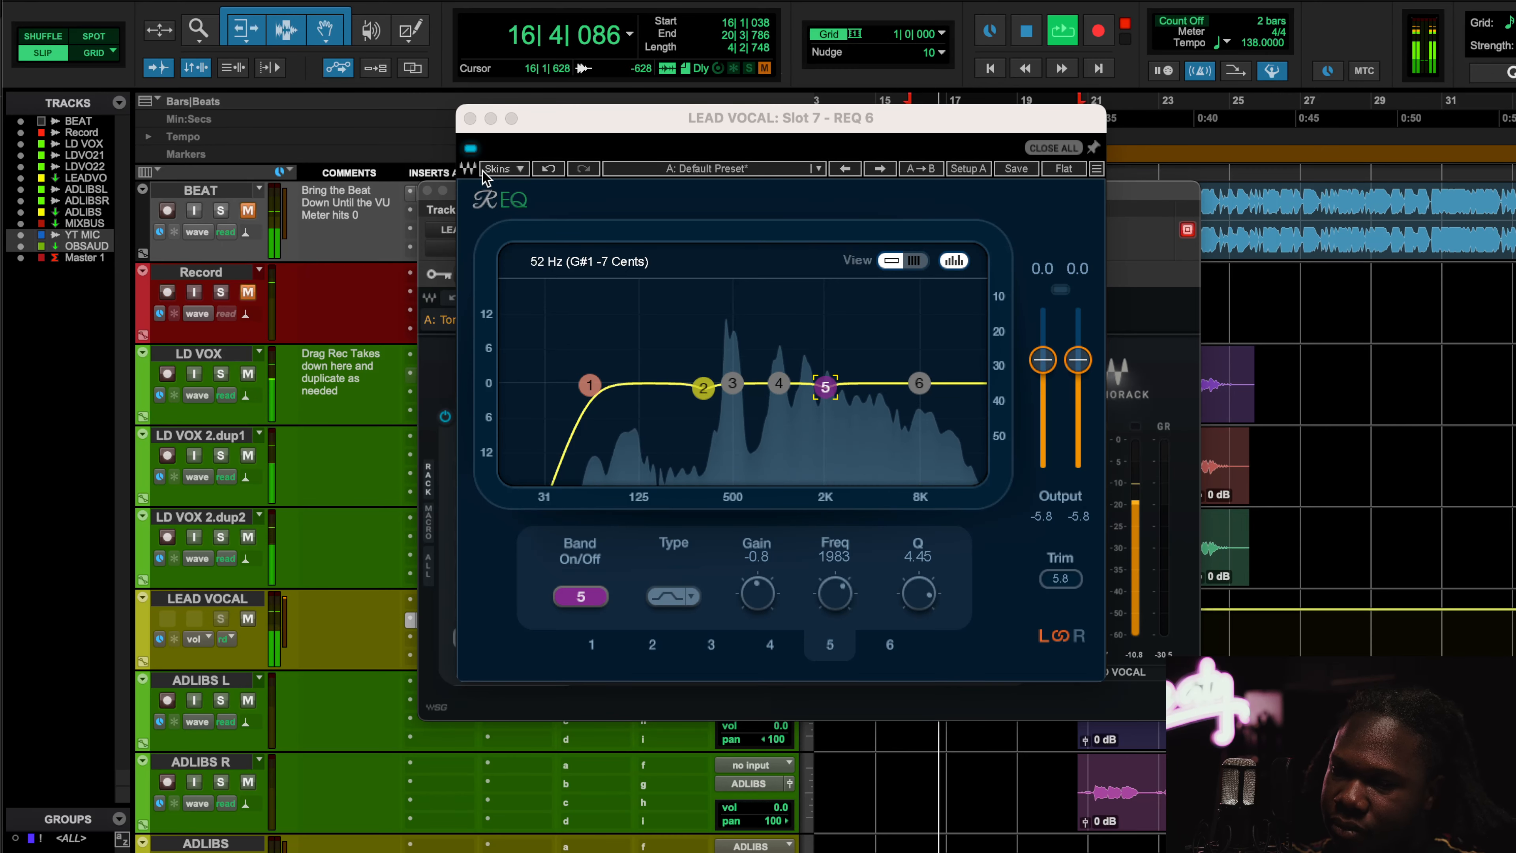
{"action": "left_click", "coordinate": [475, 150]}
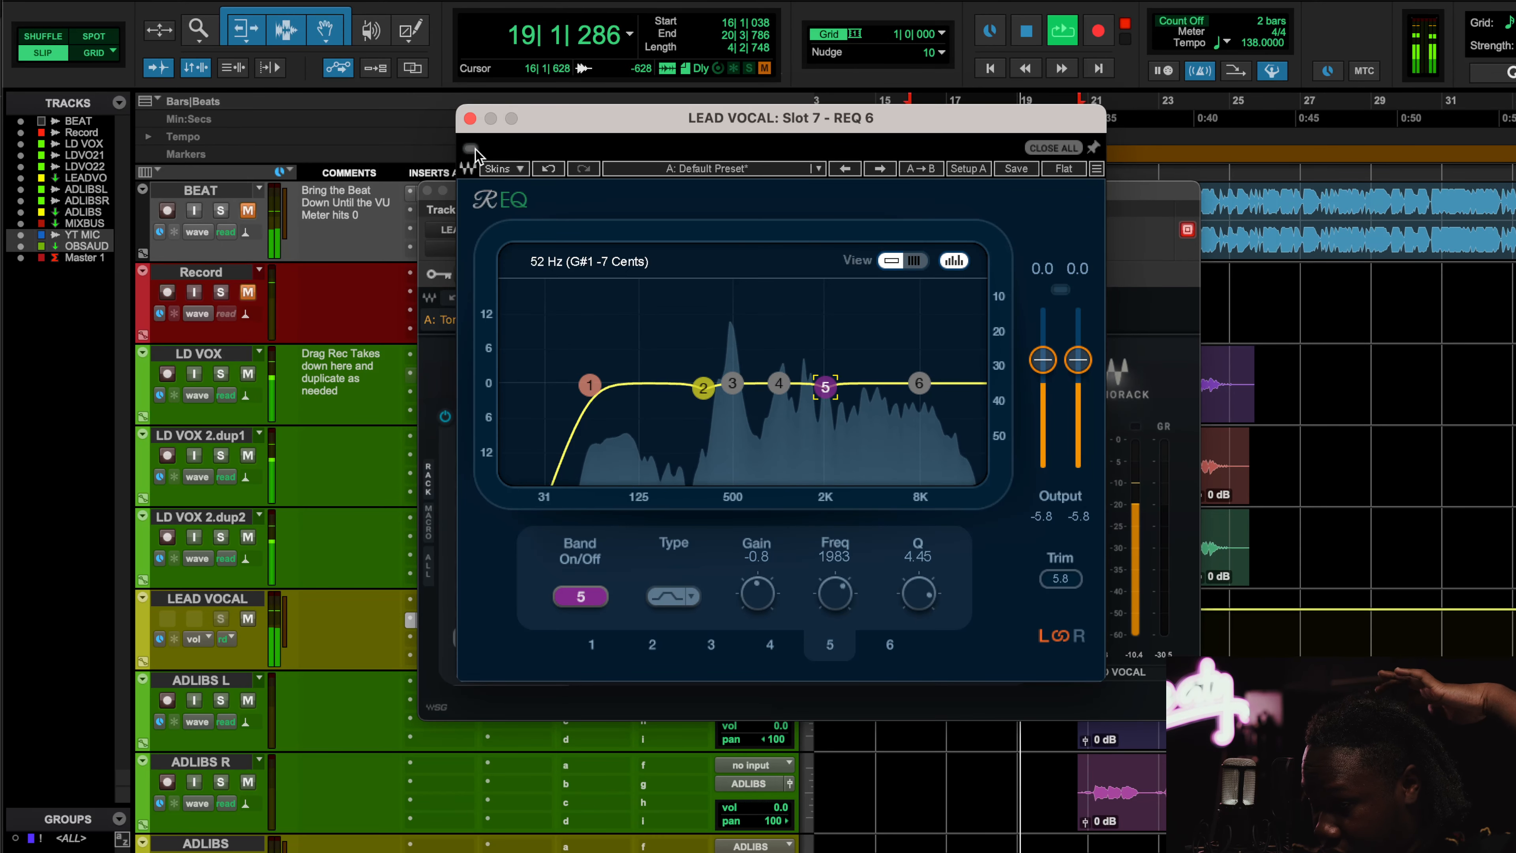
{"action": "left_click", "coordinate": [472, 148]}
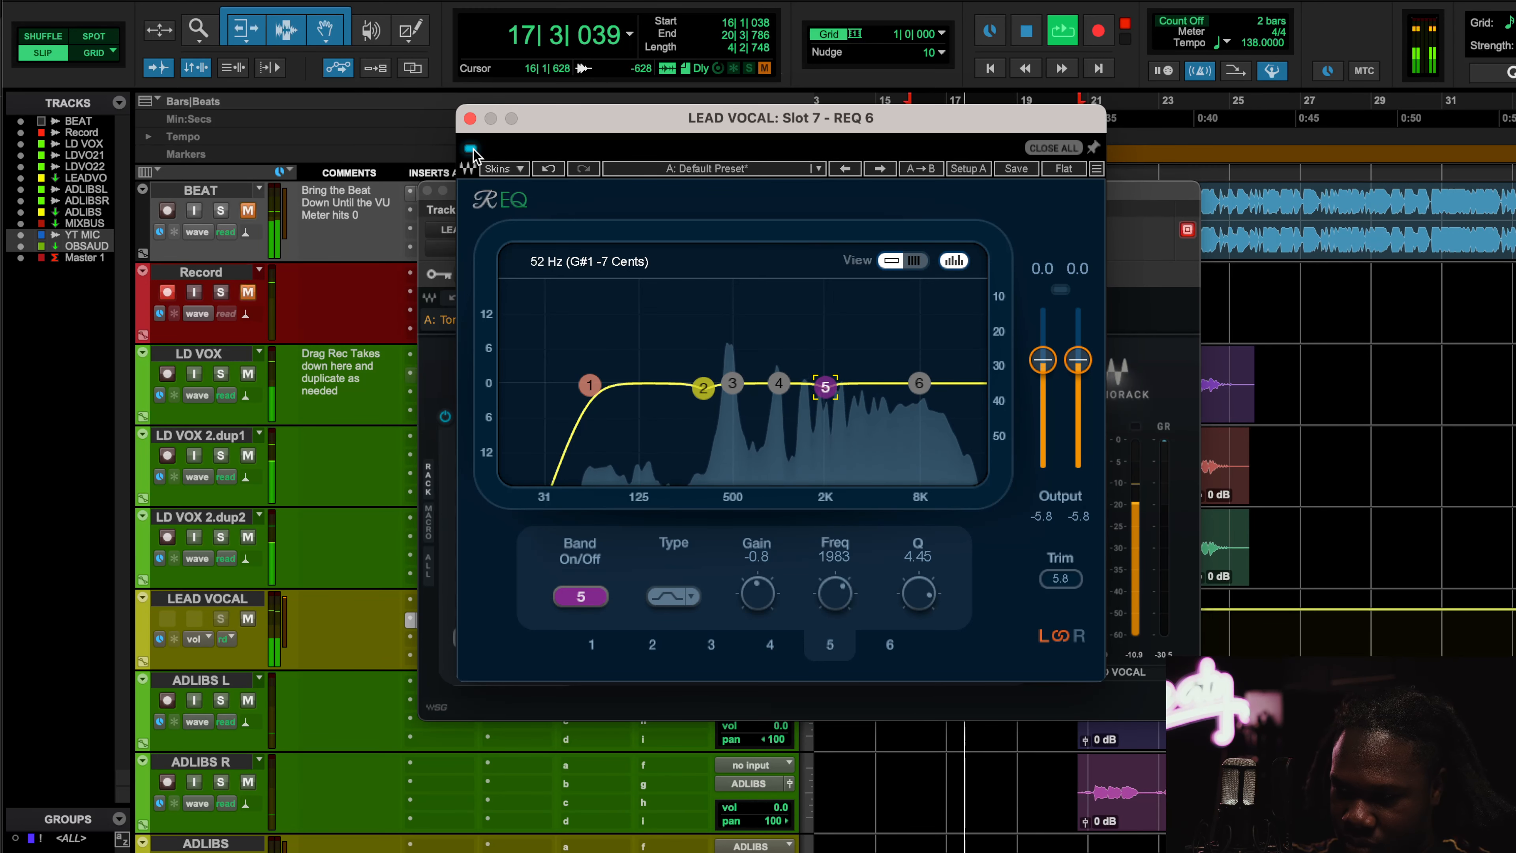
{"action": "left_click", "coordinate": [471, 148]}
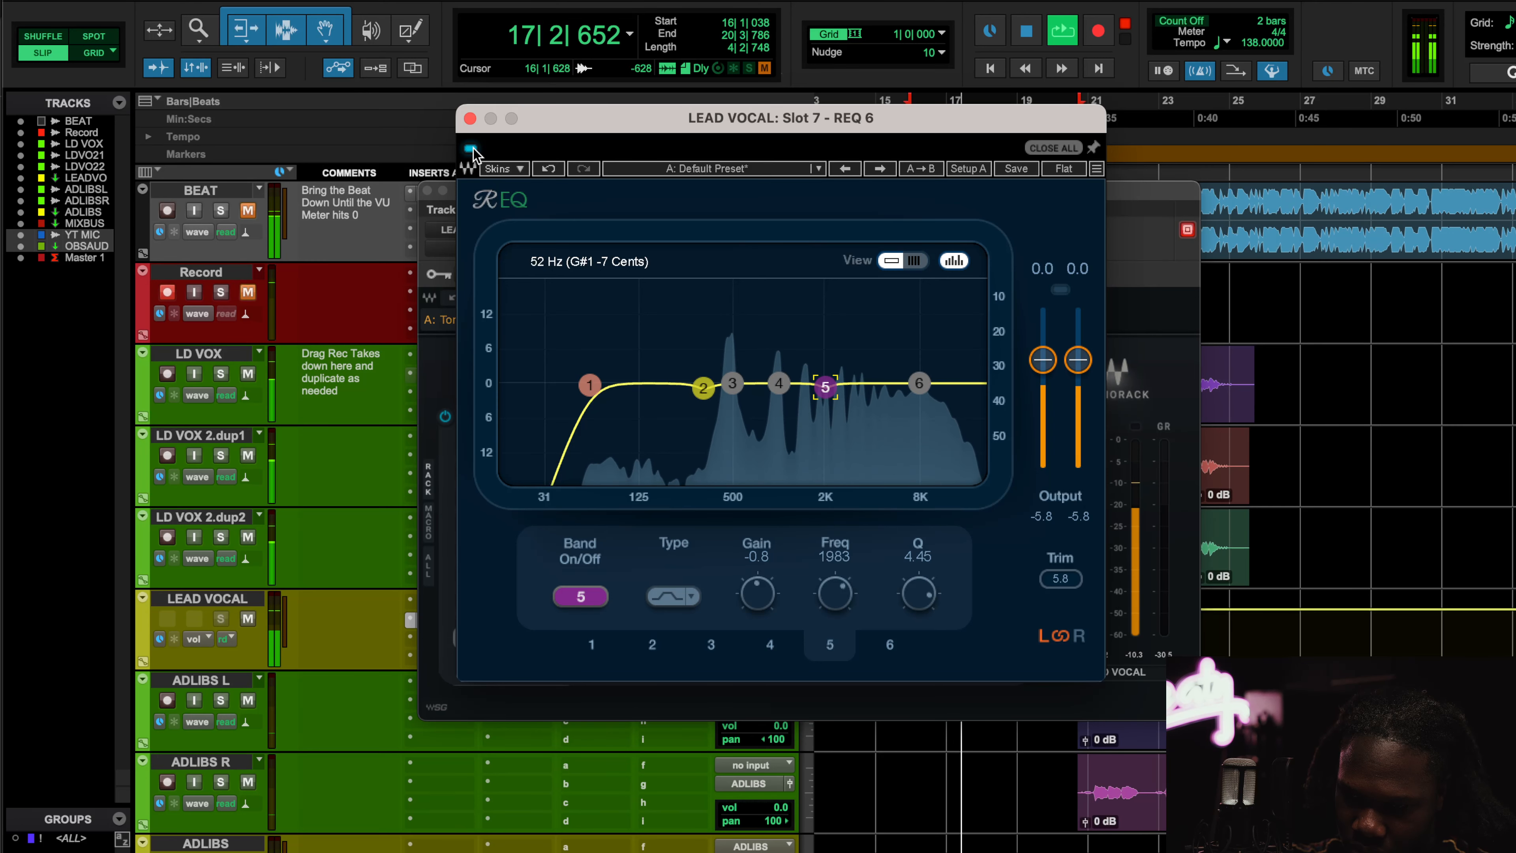
{"action": "left_click", "coordinate": [472, 149]}
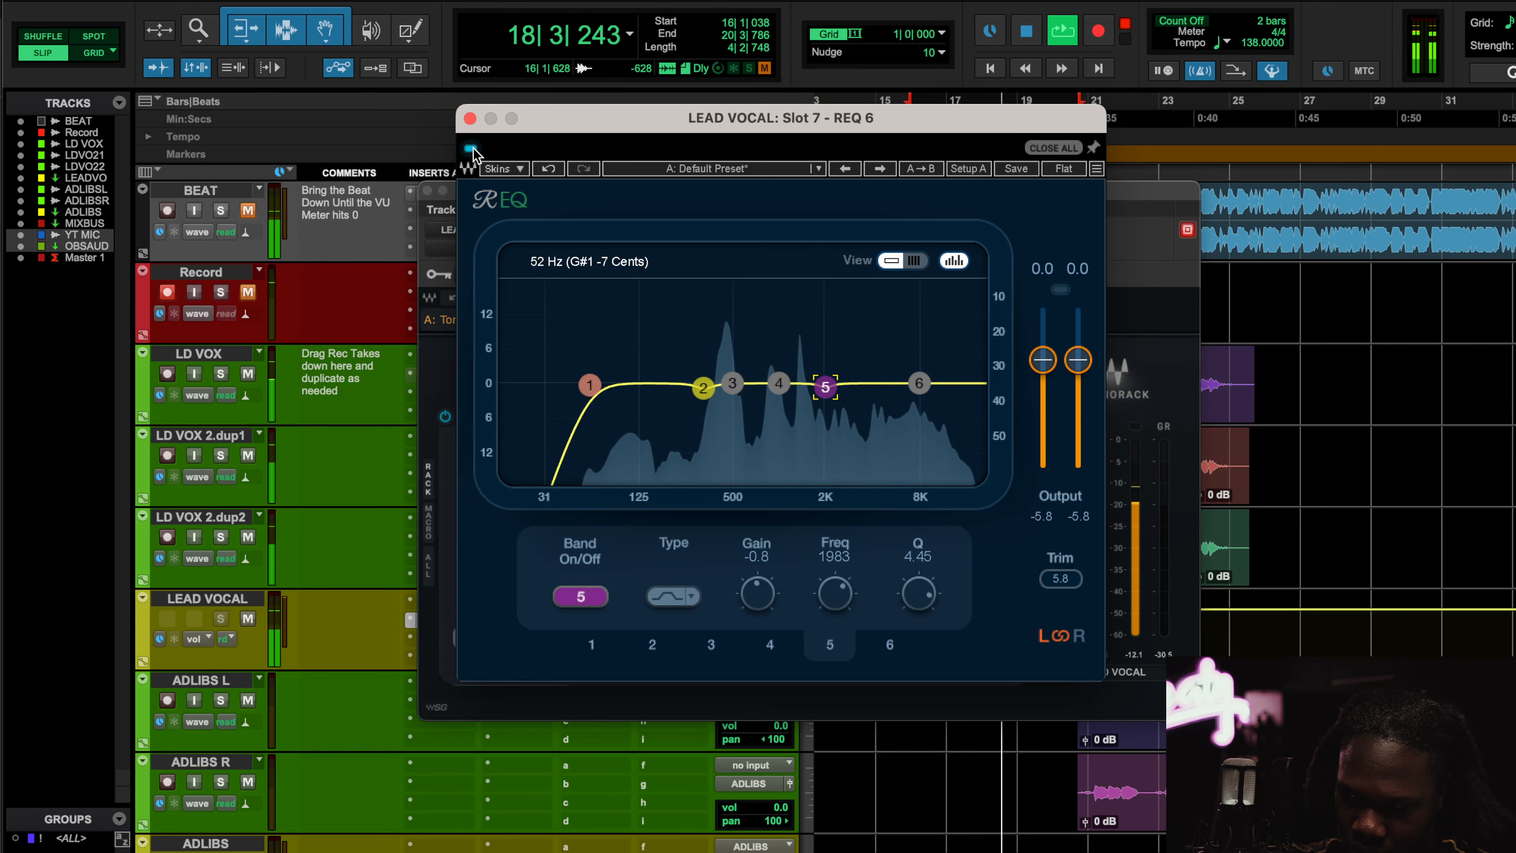
{"action": "key", "text": "space"}
{"action": "left_click", "coordinate": [471, 119]}
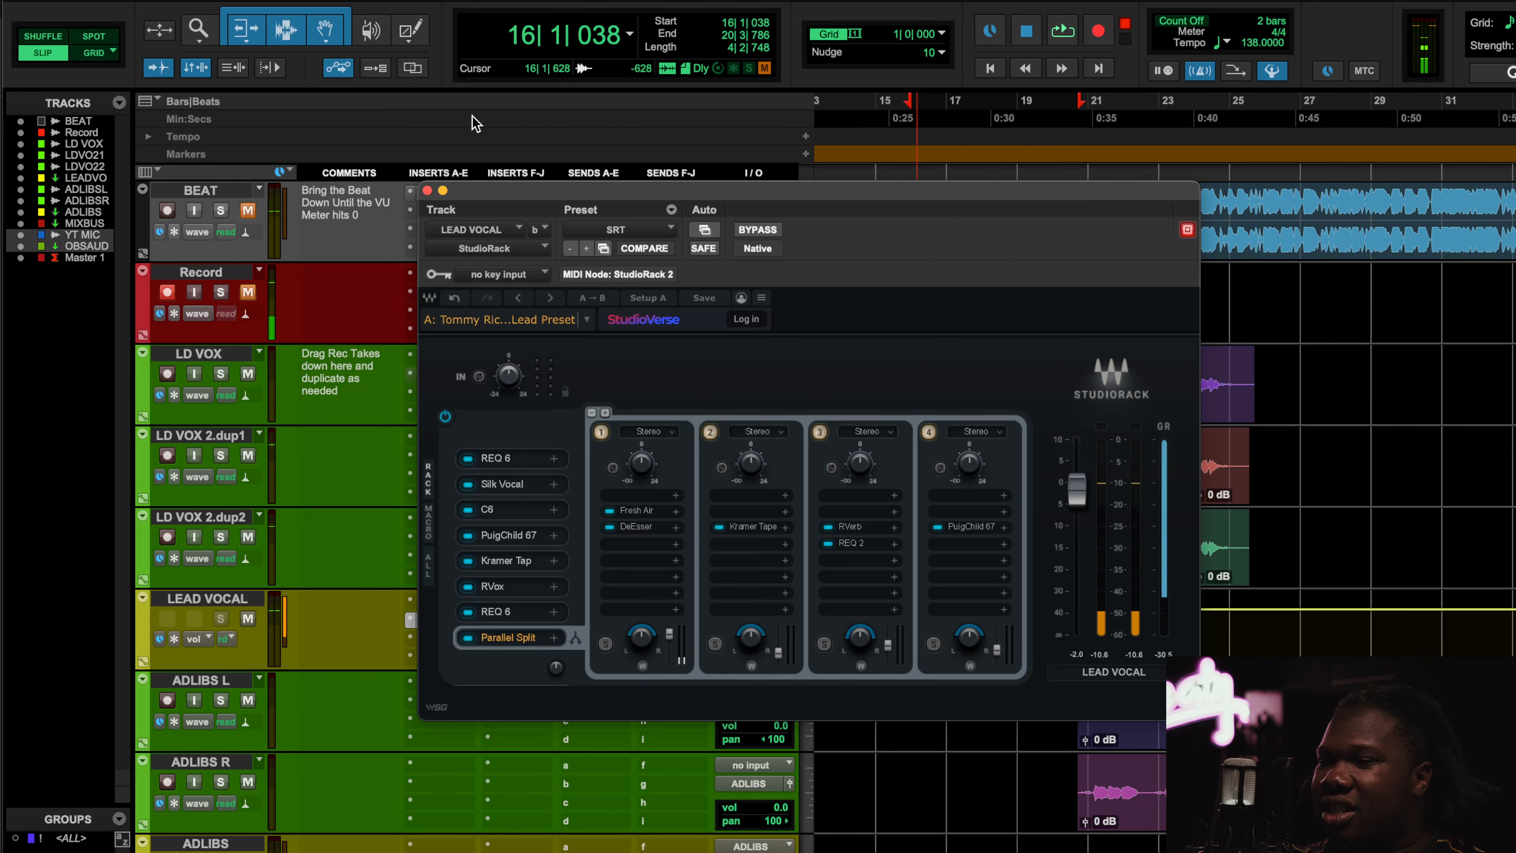
{"action": "left_click", "coordinate": [525, 614]}
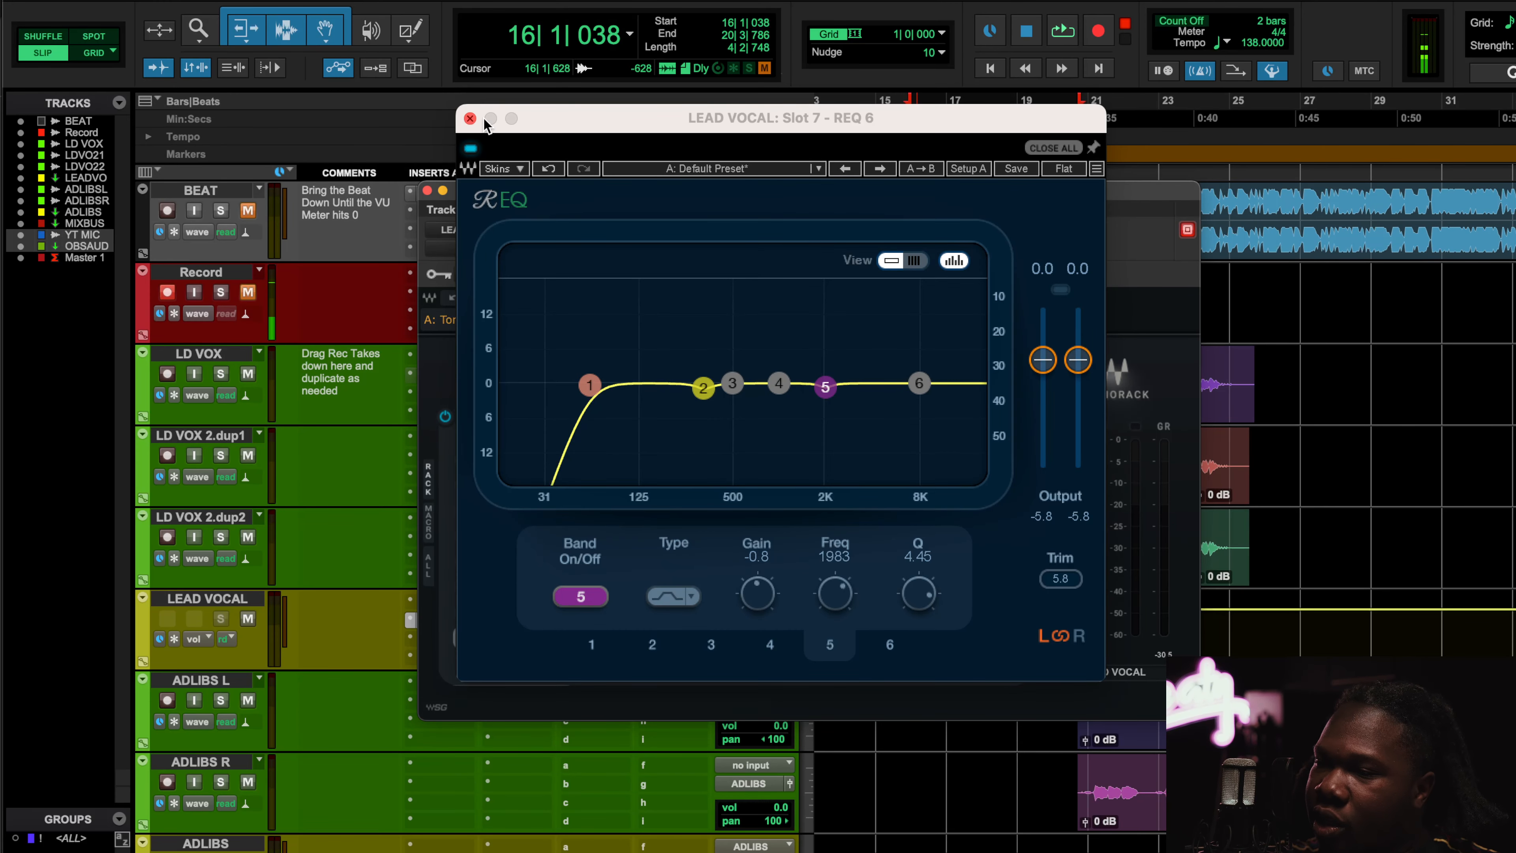
{"action": "left_click", "coordinate": [471, 118]}
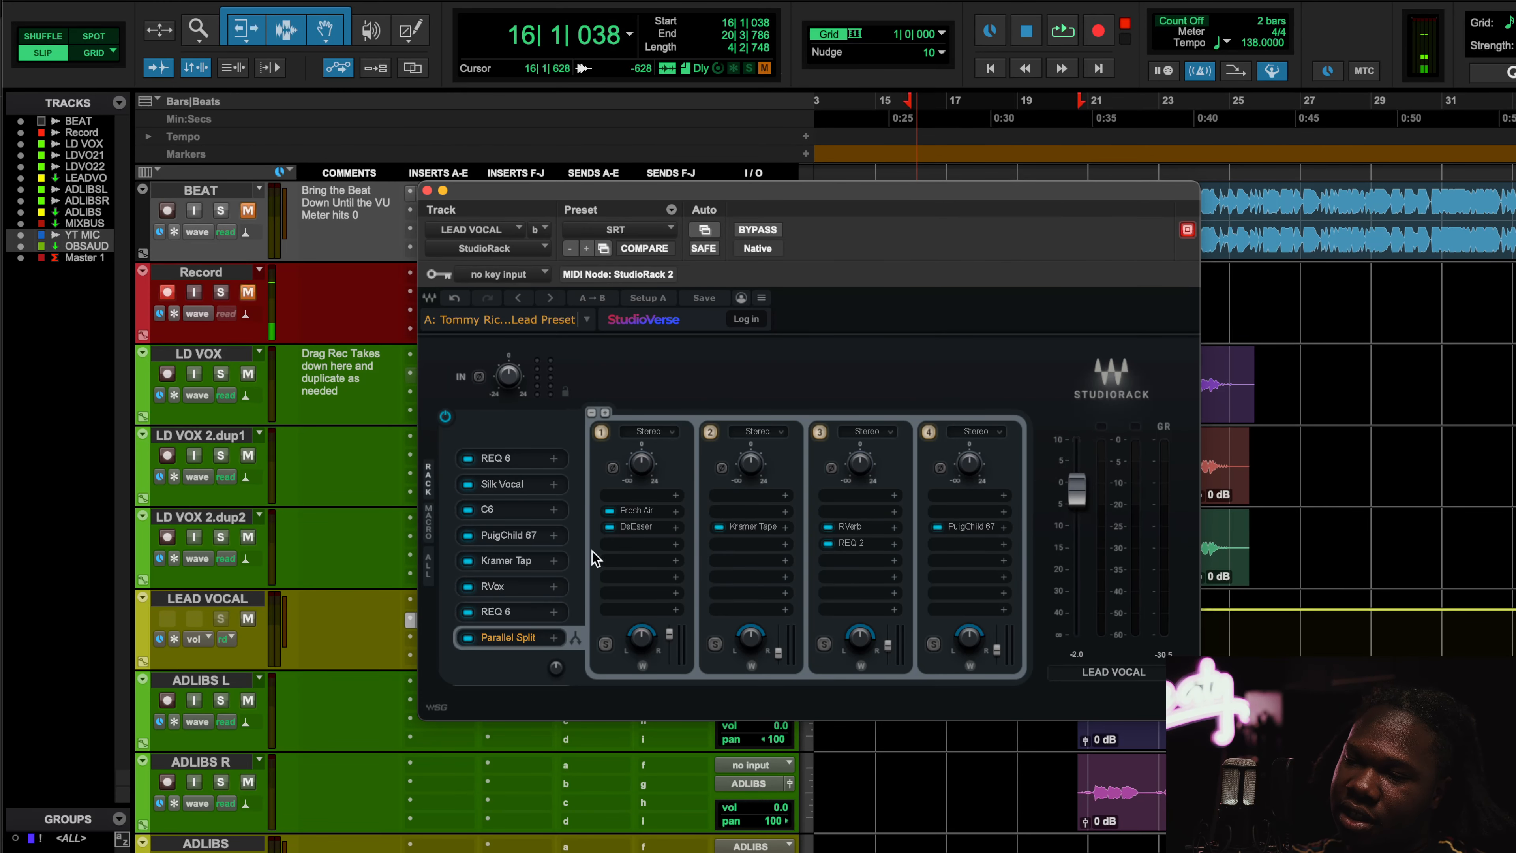
Step: Open Fresh Air in parallel chain 1 and audition the vocal loop with it enabled and bypassed, leaving it enabled
{"action": "left_click", "coordinate": [634, 509]}
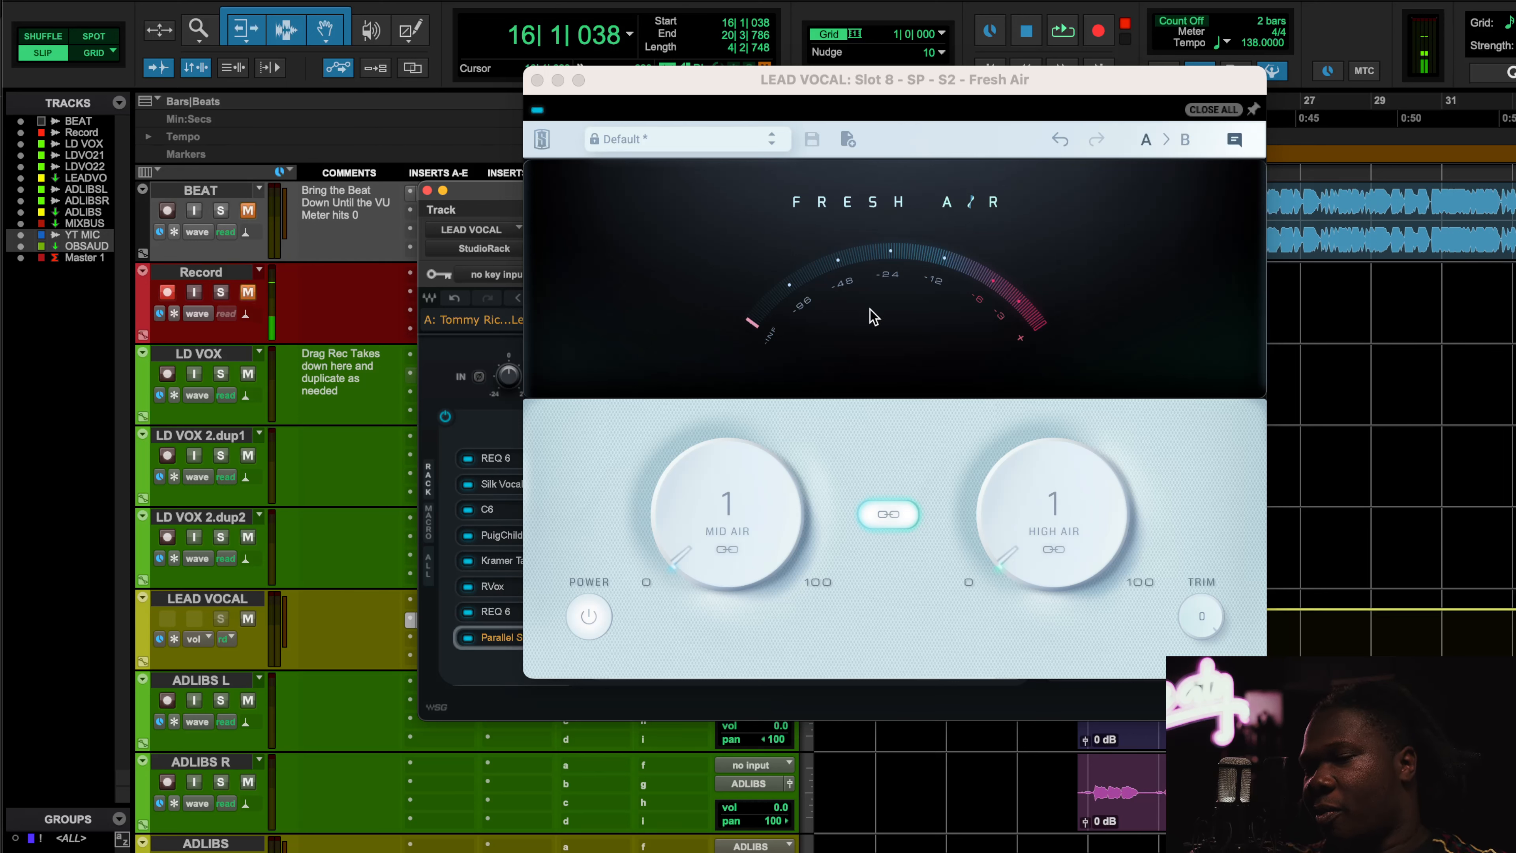
{"action": "mouse_move", "coordinate": [873, 317]}
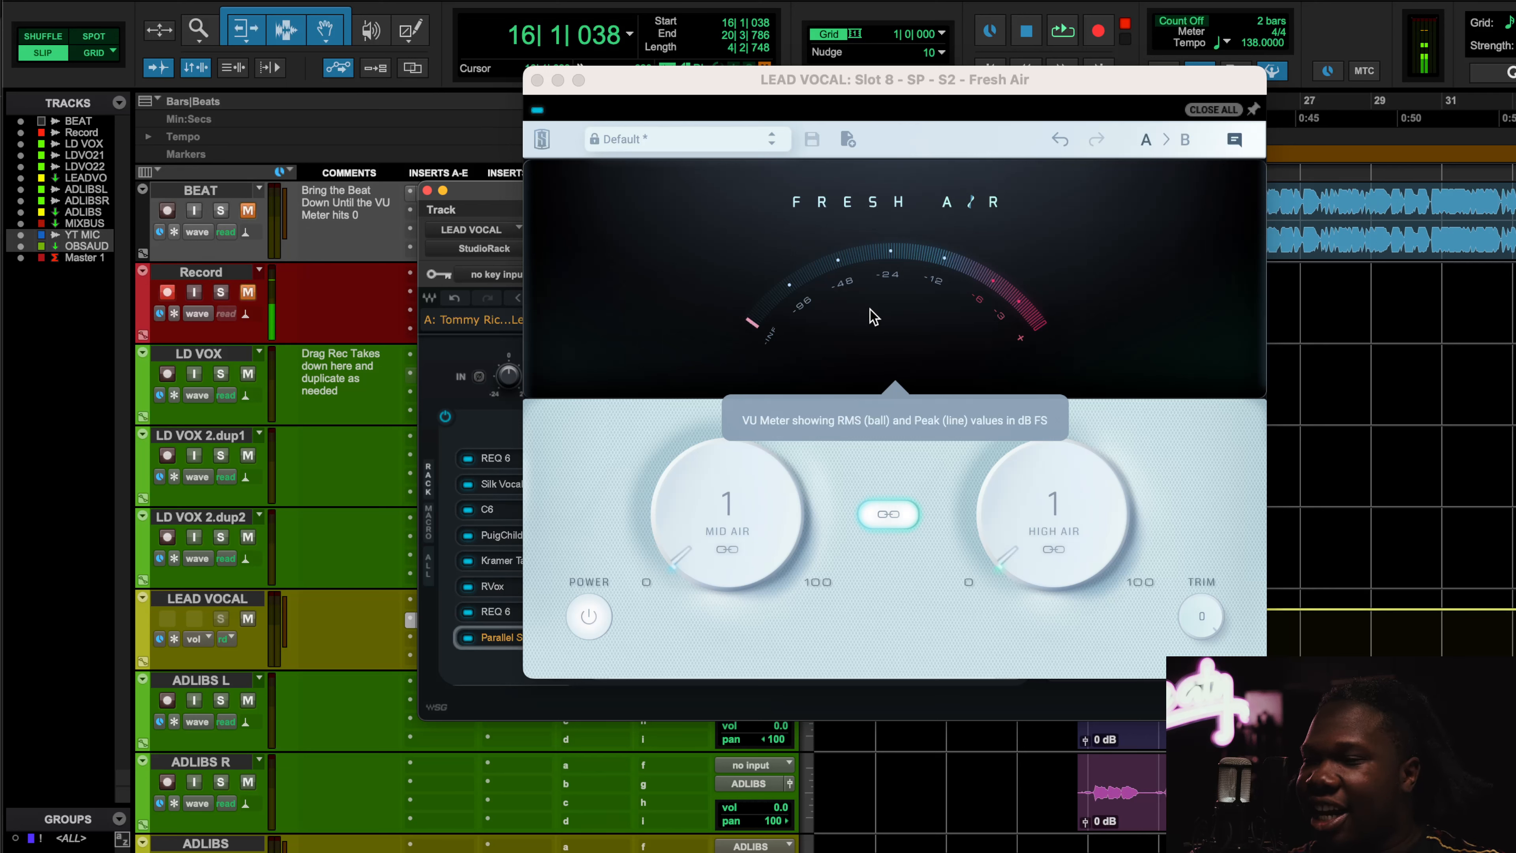
{"action": "key", "text": "space"}
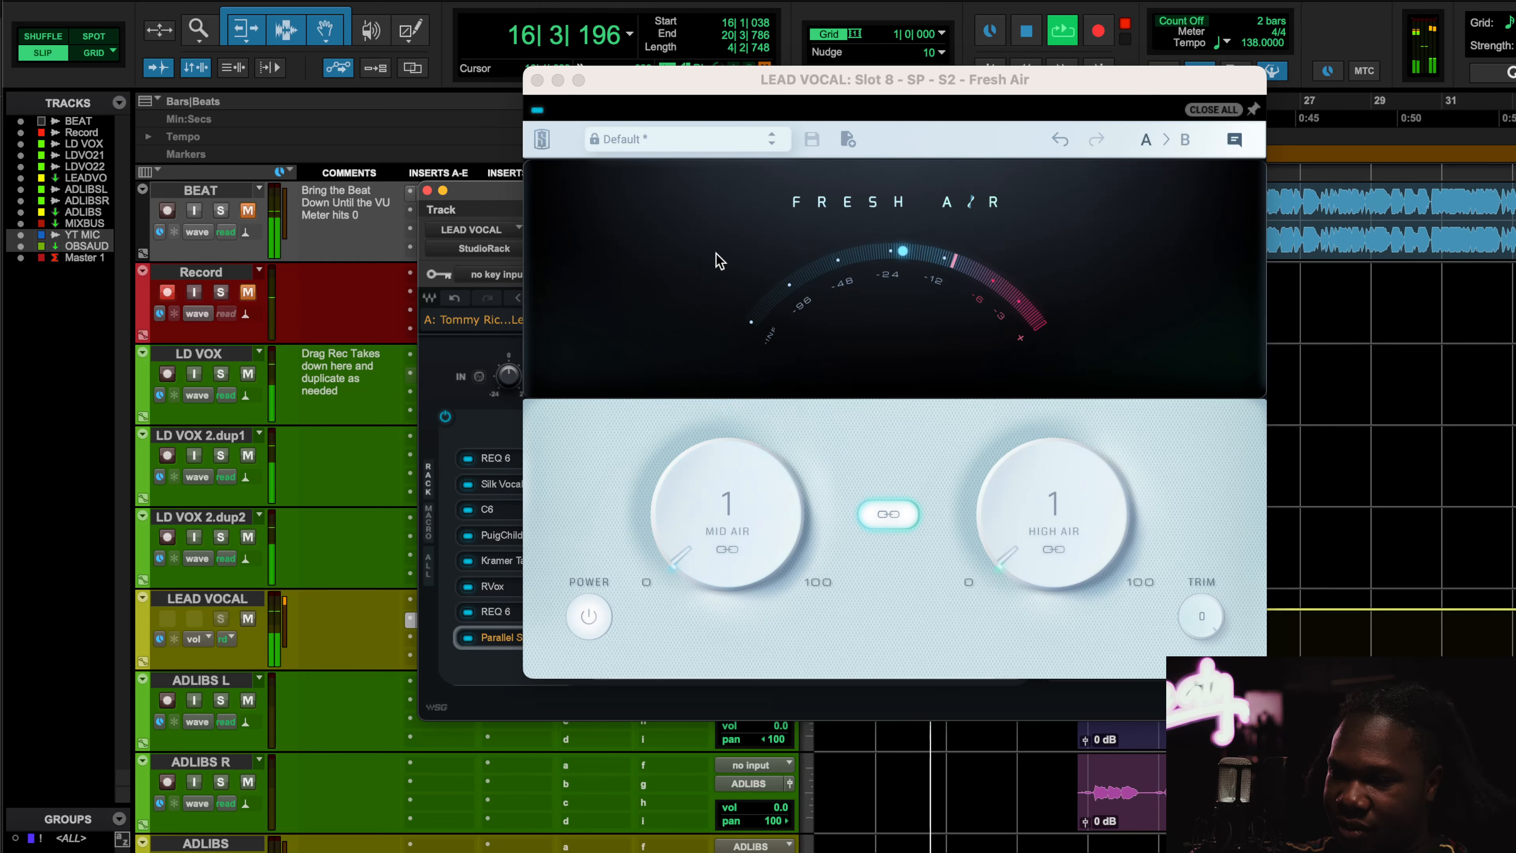
{"action": "left_click", "coordinate": [537, 109]}
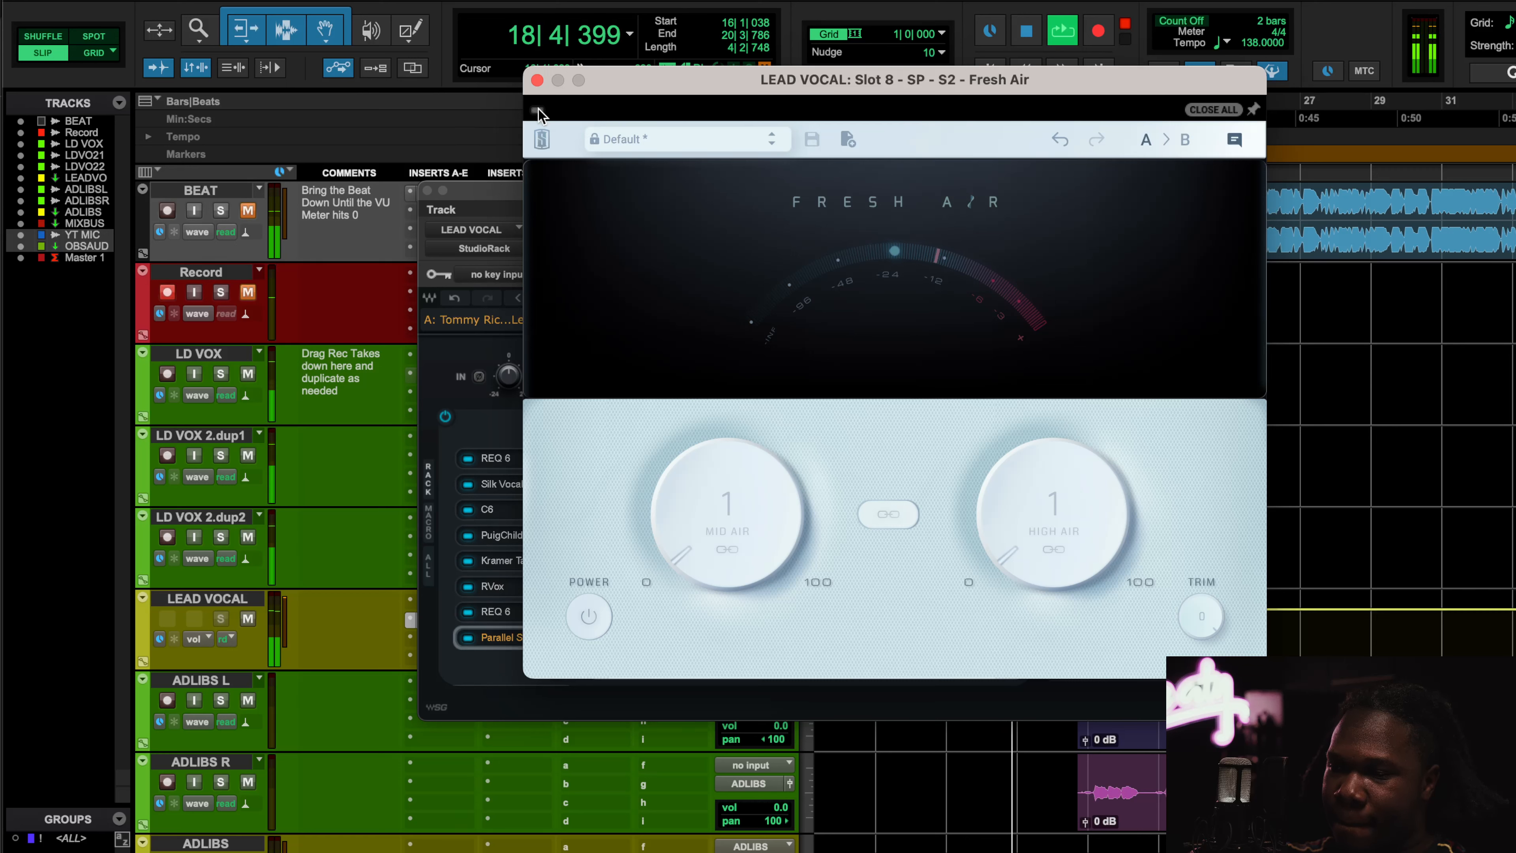
{"action": "key", "text": "space"}
{"action": "key", "text": "space"}
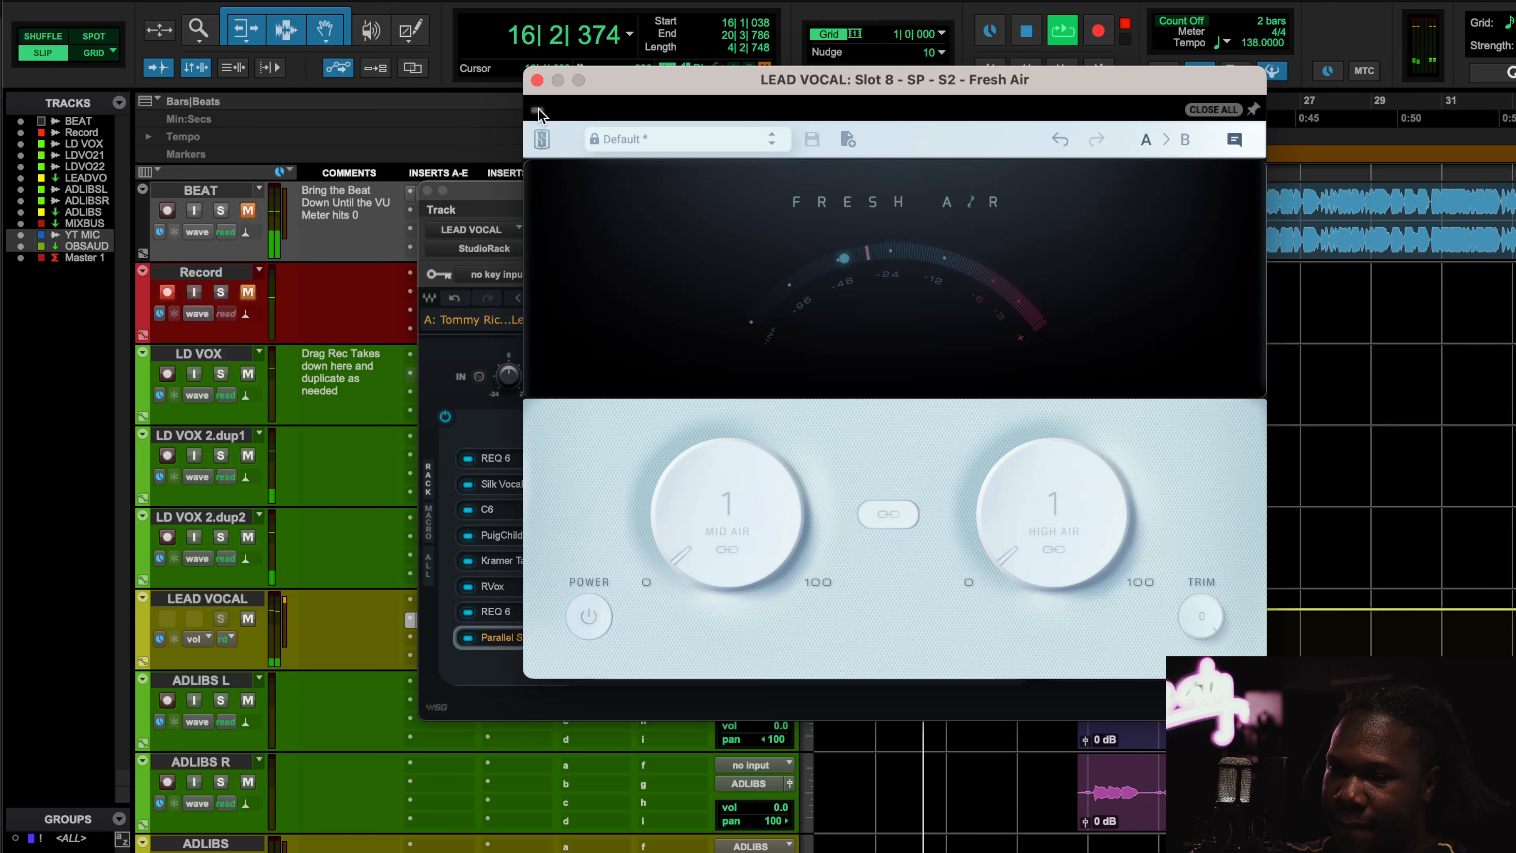
{"action": "left_click", "coordinate": [537, 109]}
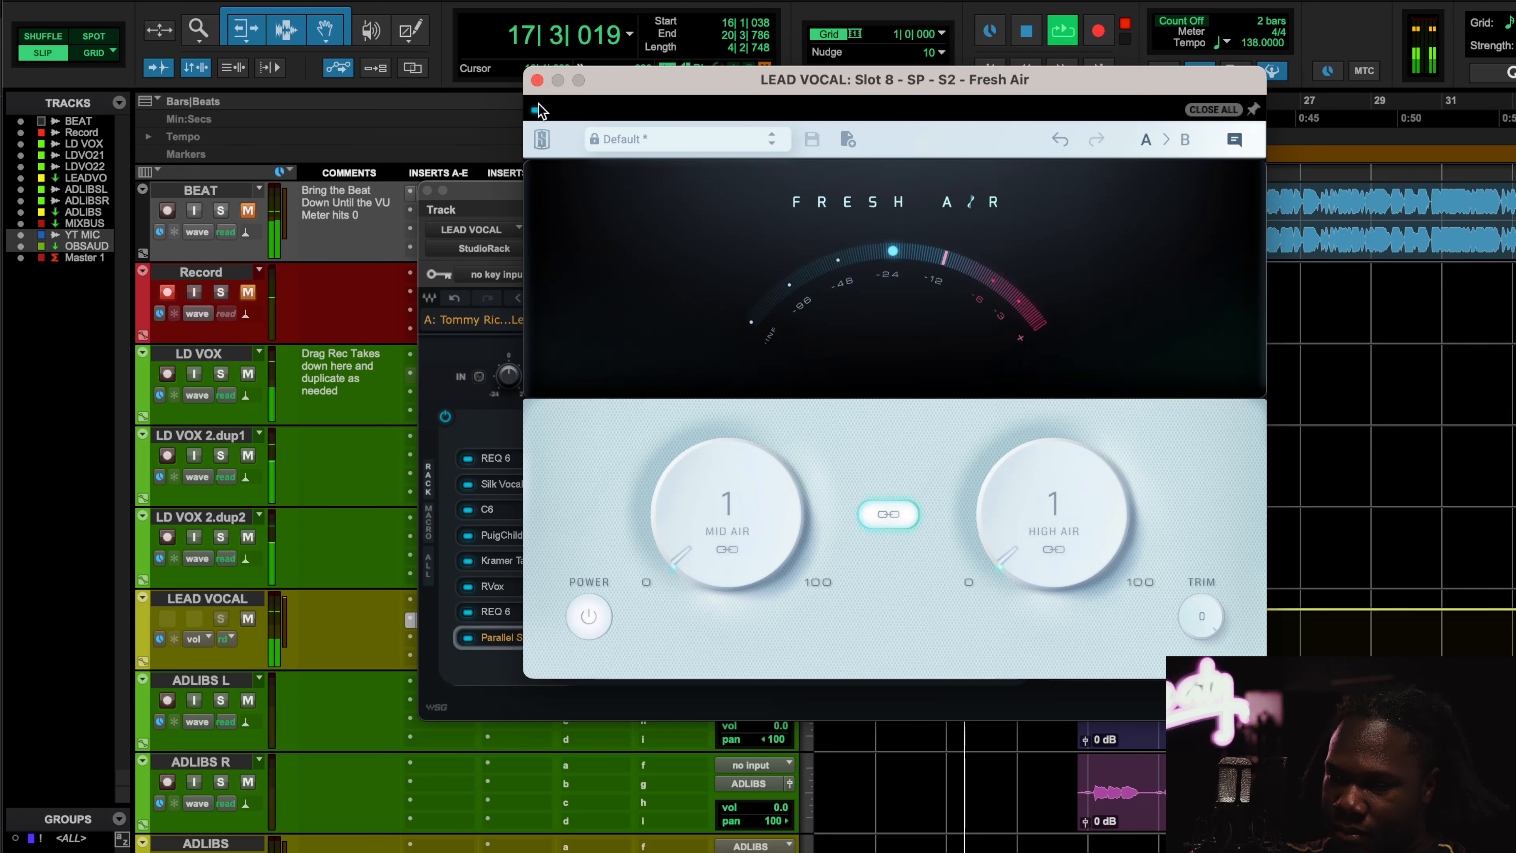
{"action": "left_click", "coordinate": [536, 80]}
{"action": "key", "text": "space"}
Step: Review the DeEsser settings in parallel chain 1 and revisit Kramer Tape in slot 5
{"action": "left_click", "coordinate": [641, 527]}
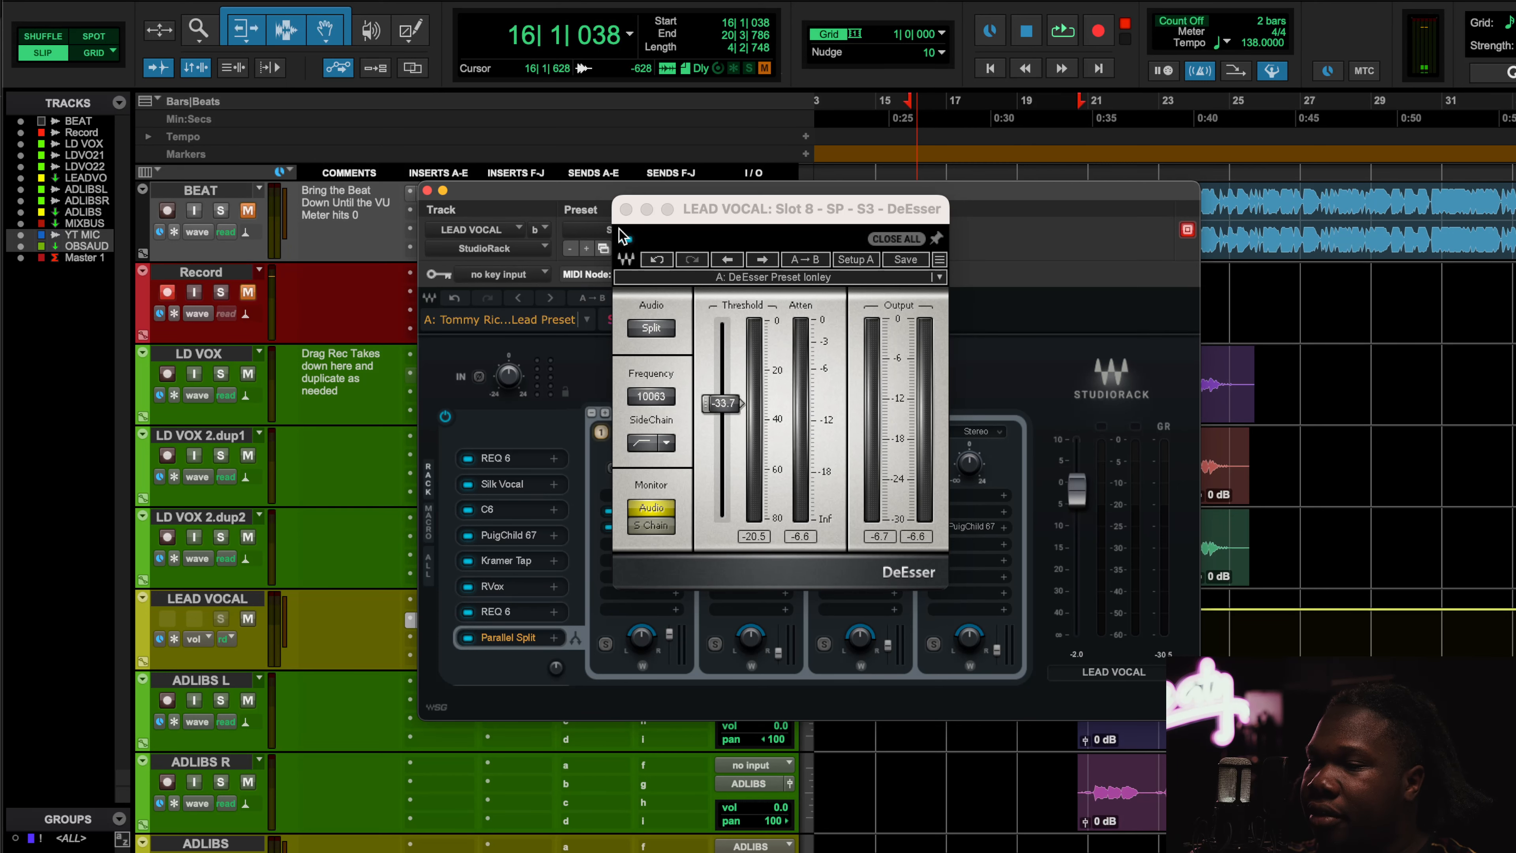
{"action": "left_click", "coordinate": [512, 555]}
{"action": "left_click", "coordinate": [519, 543]}
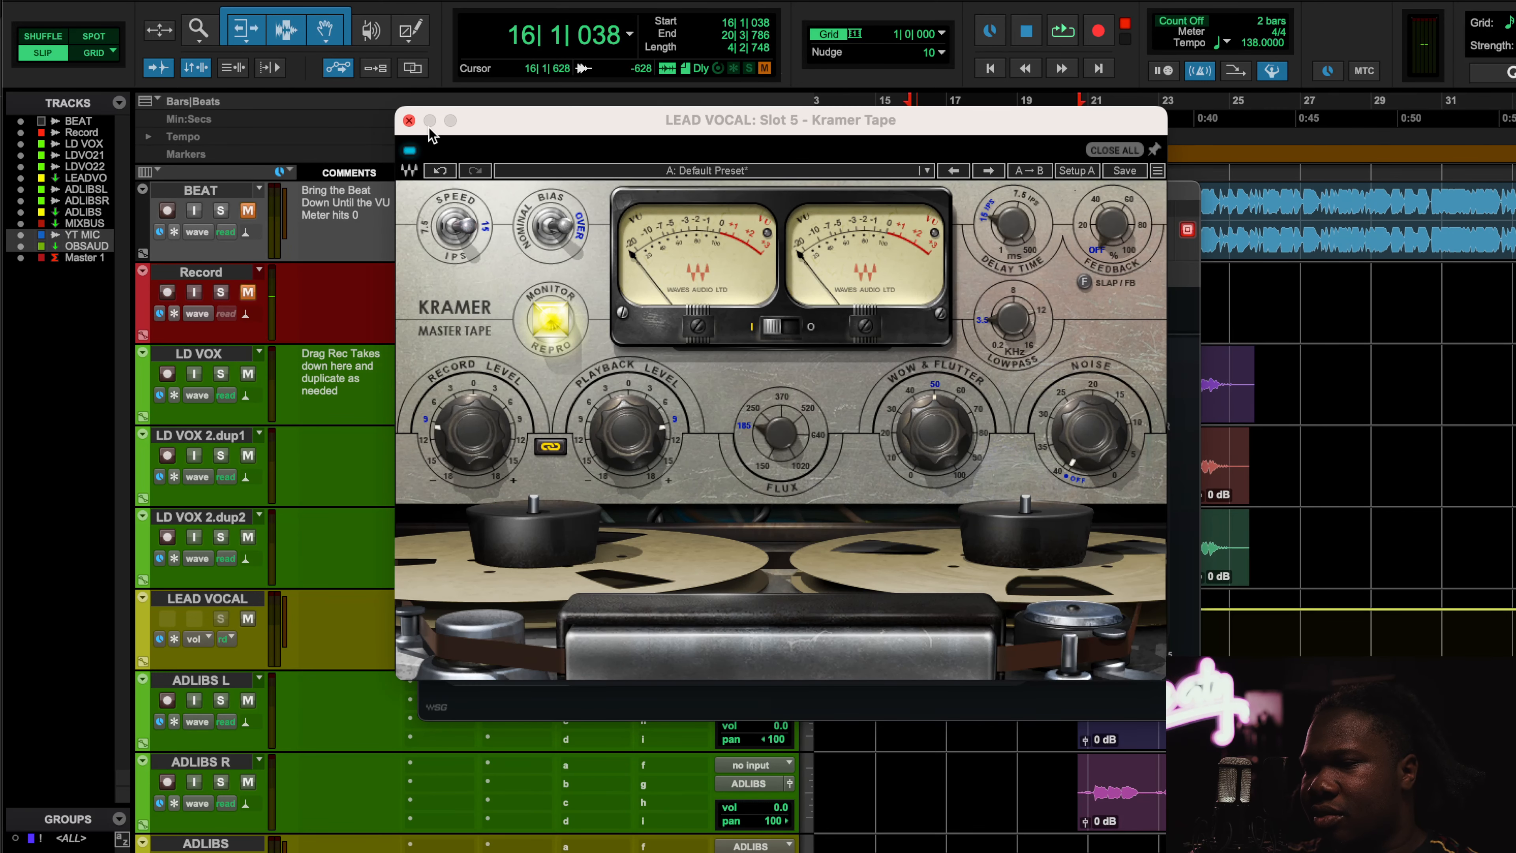
{"action": "left_click", "coordinate": [409, 120]}
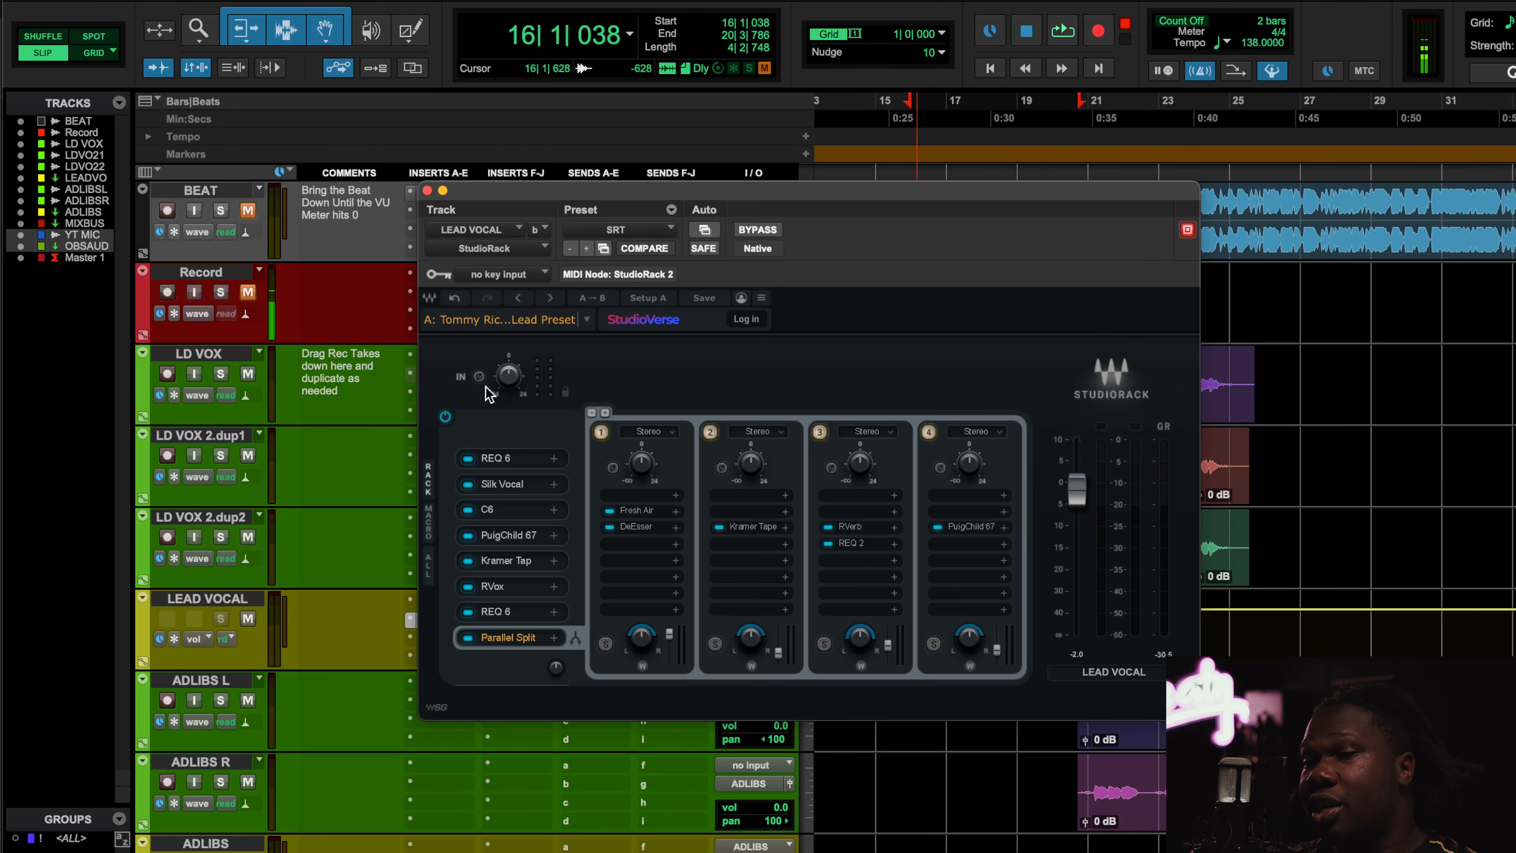
Step: Revisit PuigChild 670 in slot 4 and the C6 multiband compressor in slot 3
{"action": "left_click", "coordinate": [519, 542]}
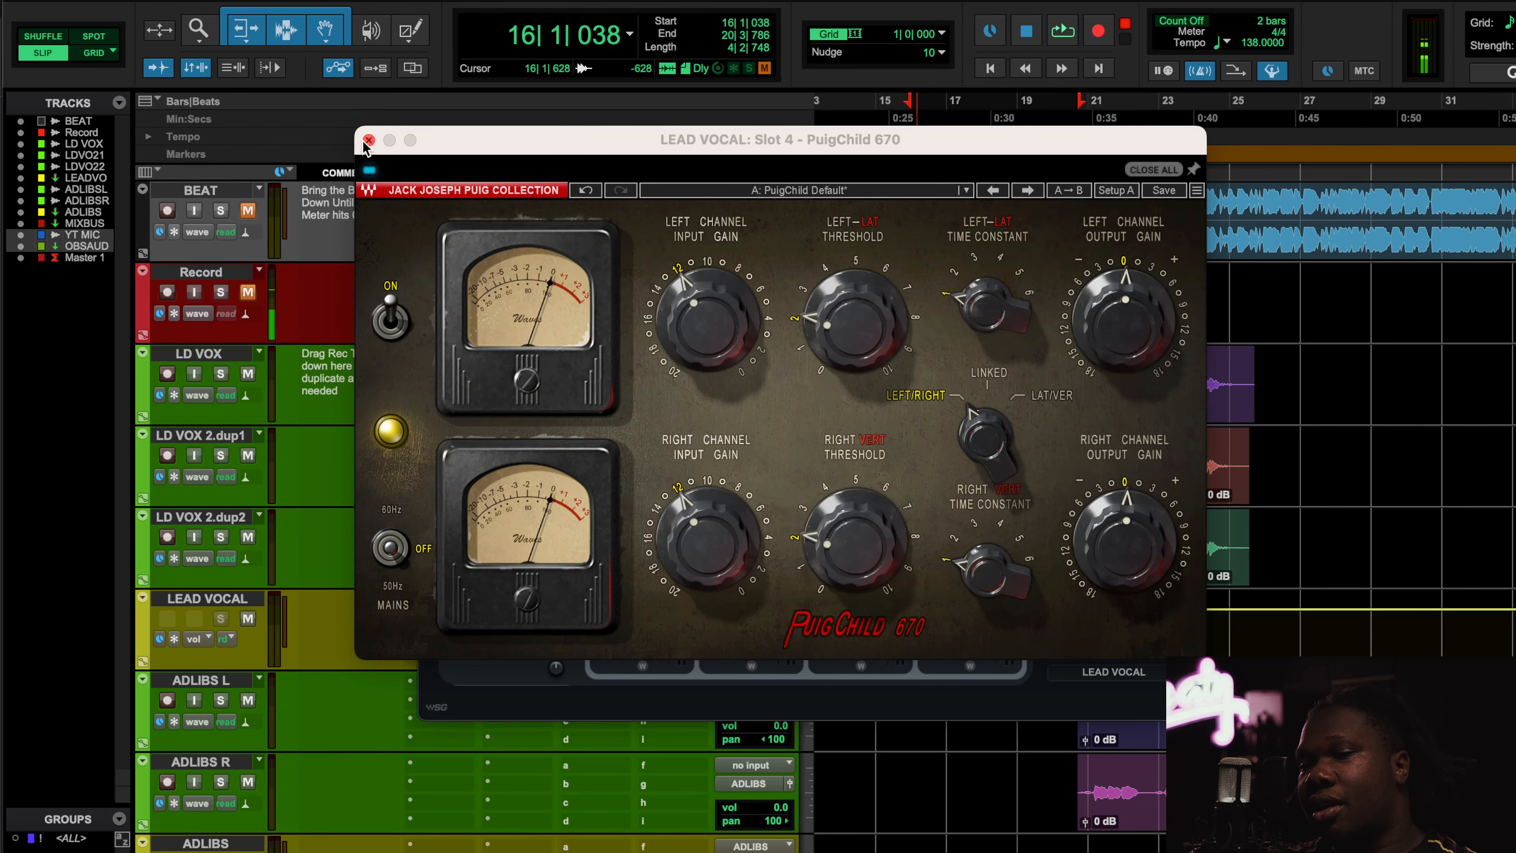
{"action": "left_click", "coordinate": [369, 140]}
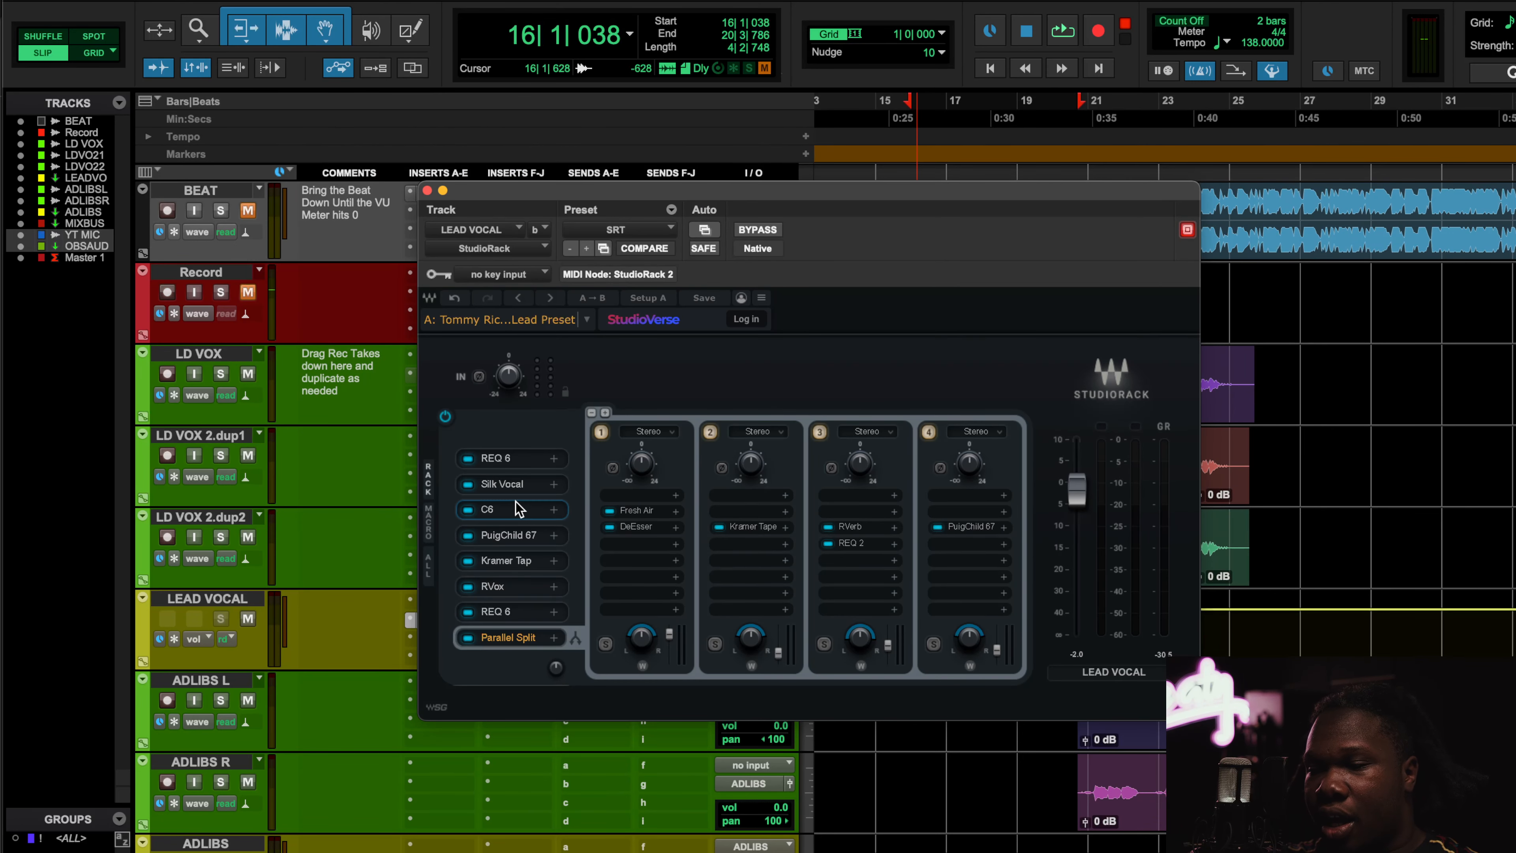
{"action": "left_click", "coordinate": [519, 510]}
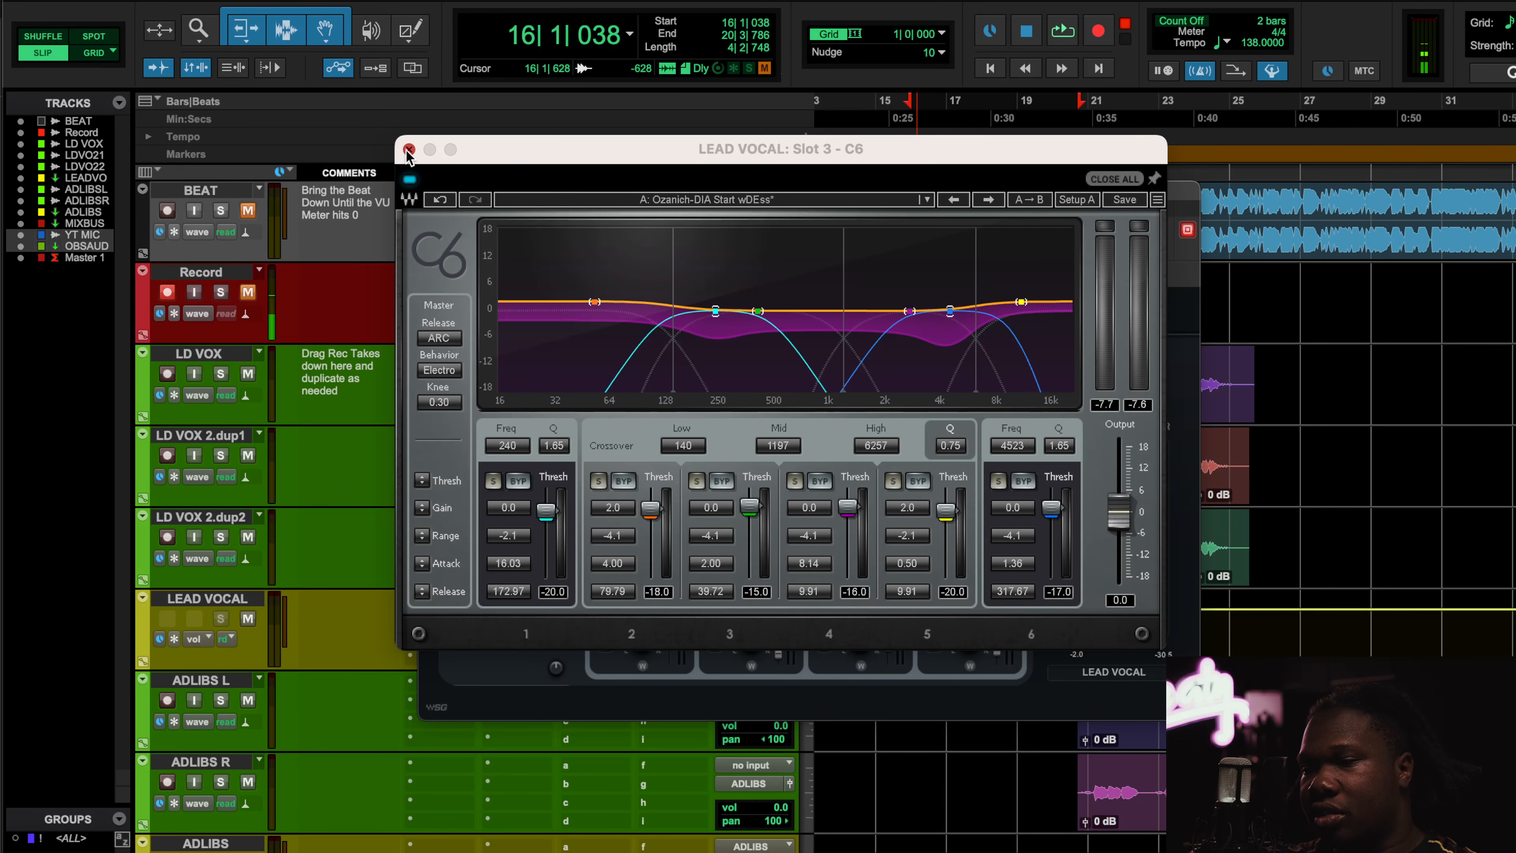
{"action": "left_click", "coordinate": [408, 150]}
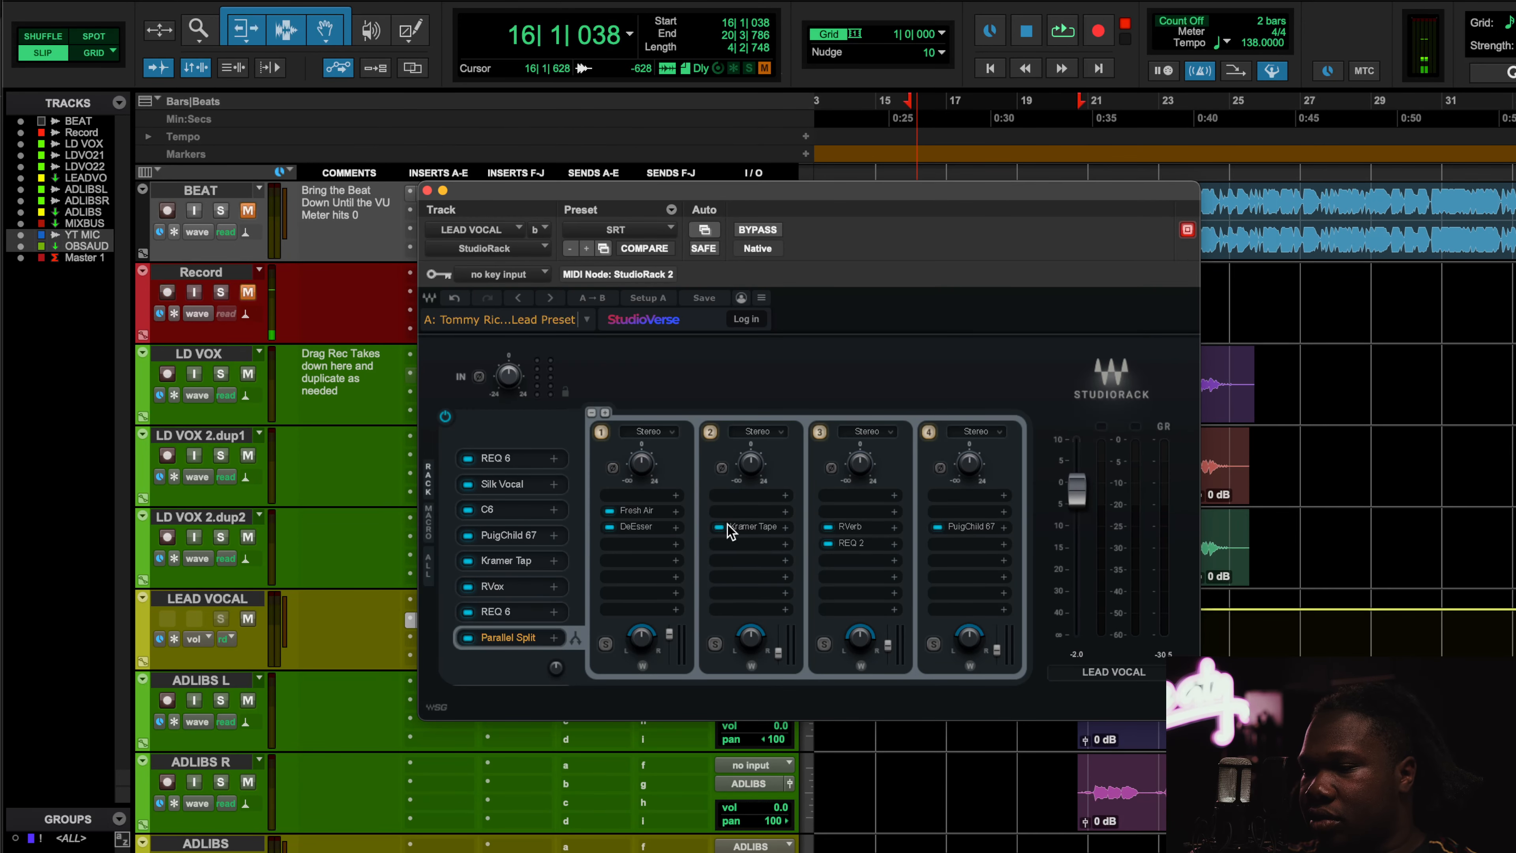
Step: Review Kramer Tape in parallel chain 2, and RVerb and REQ 2 in parallel chain 3
{"action": "left_click", "coordinate": [750, 526]}
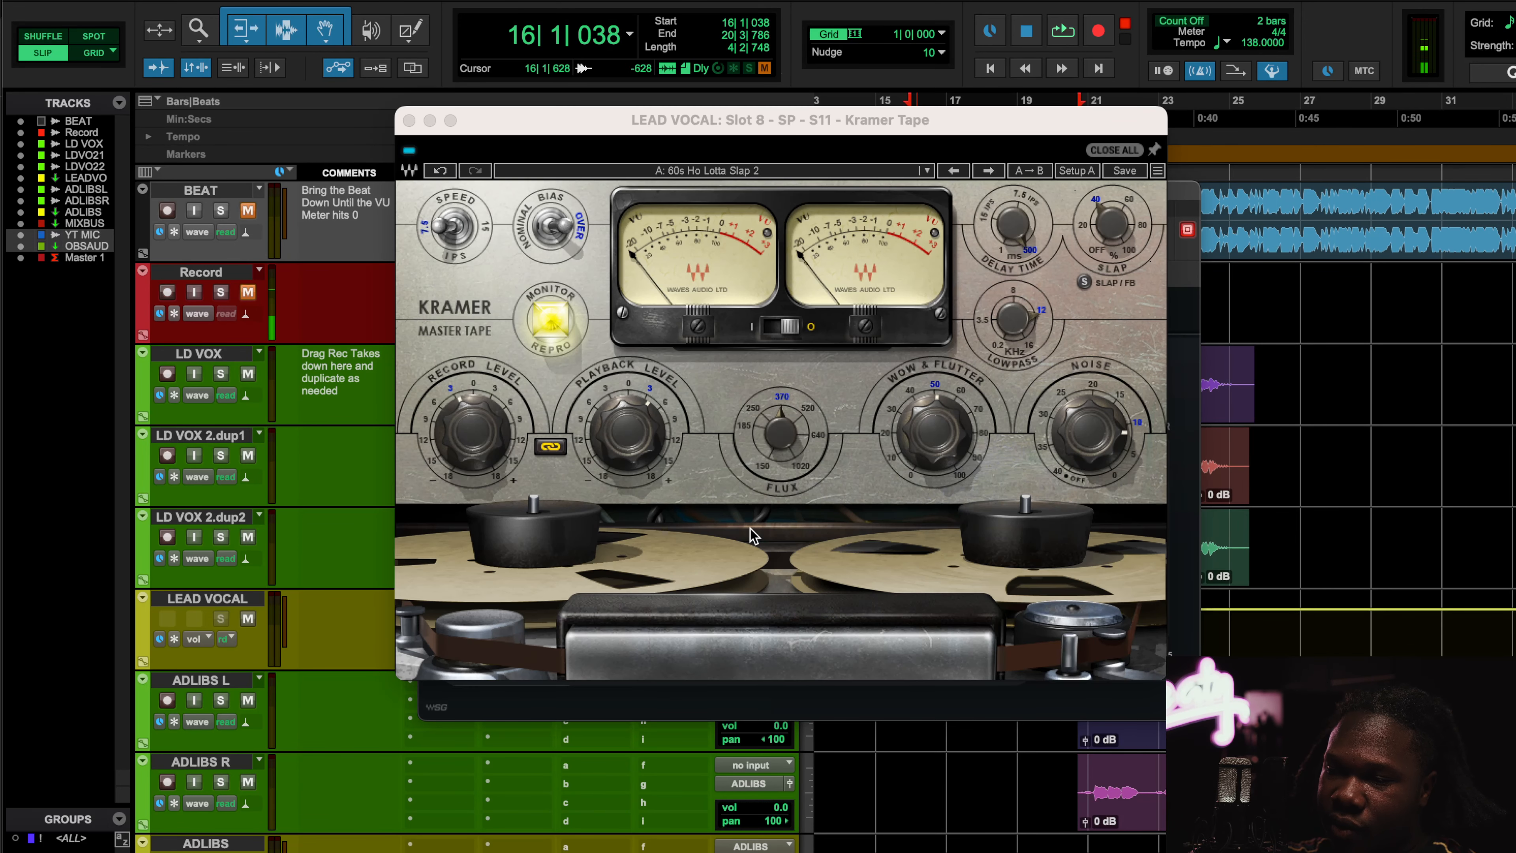
{"action": "left_click", "coordinate": [409, 121]}
{"action": "left_click", "coordinate": [852, 526]}
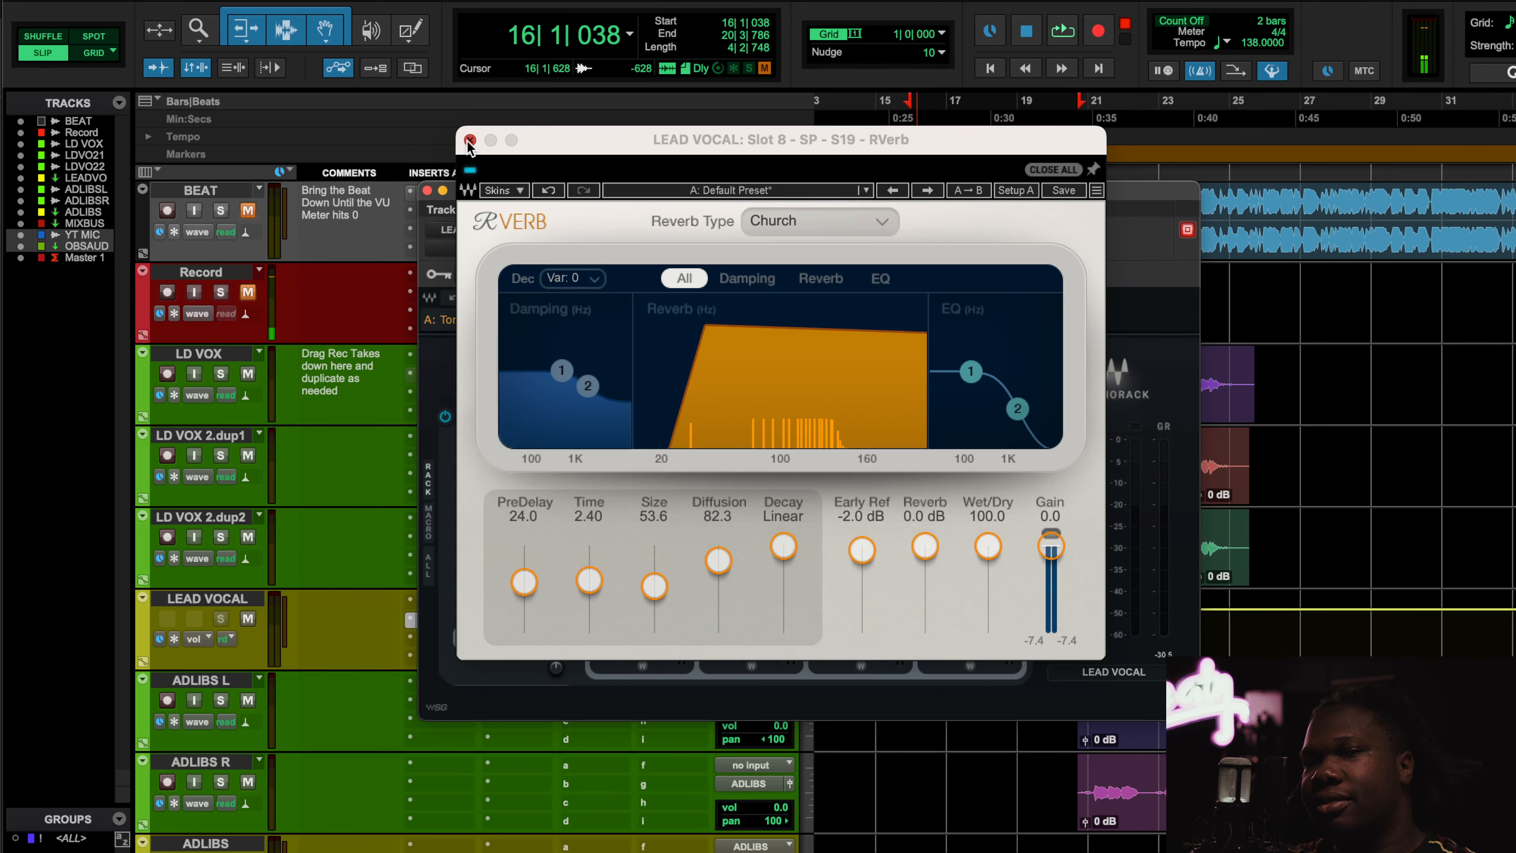
{"action": "left_click", "coordinate": [470, 141]}
{"action": "left_click", "coordinate": [863, 540]}
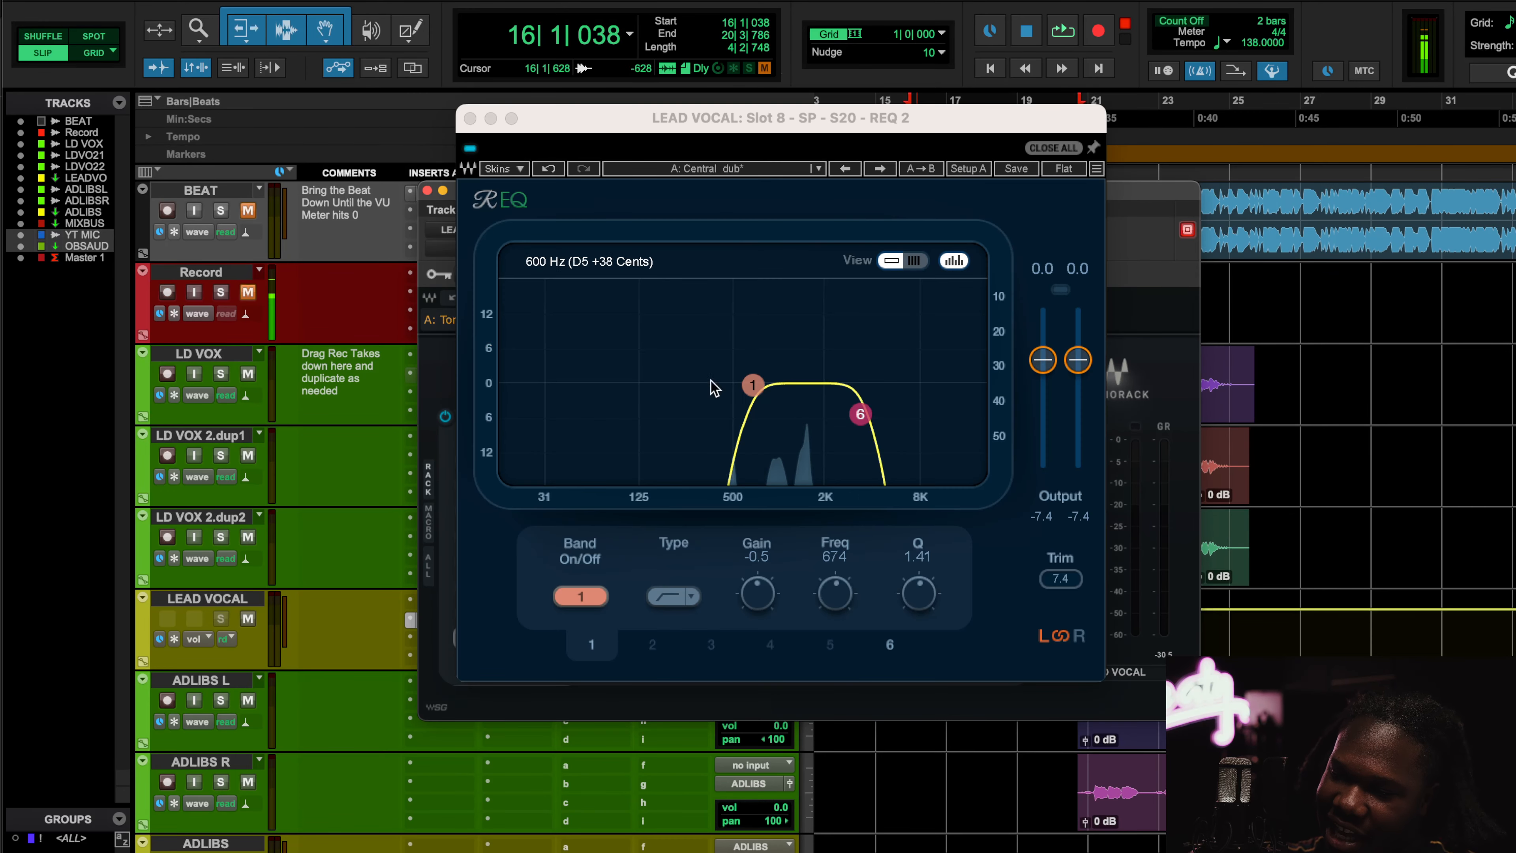
{"action": "left_click", "coordinate": [470, 117]}
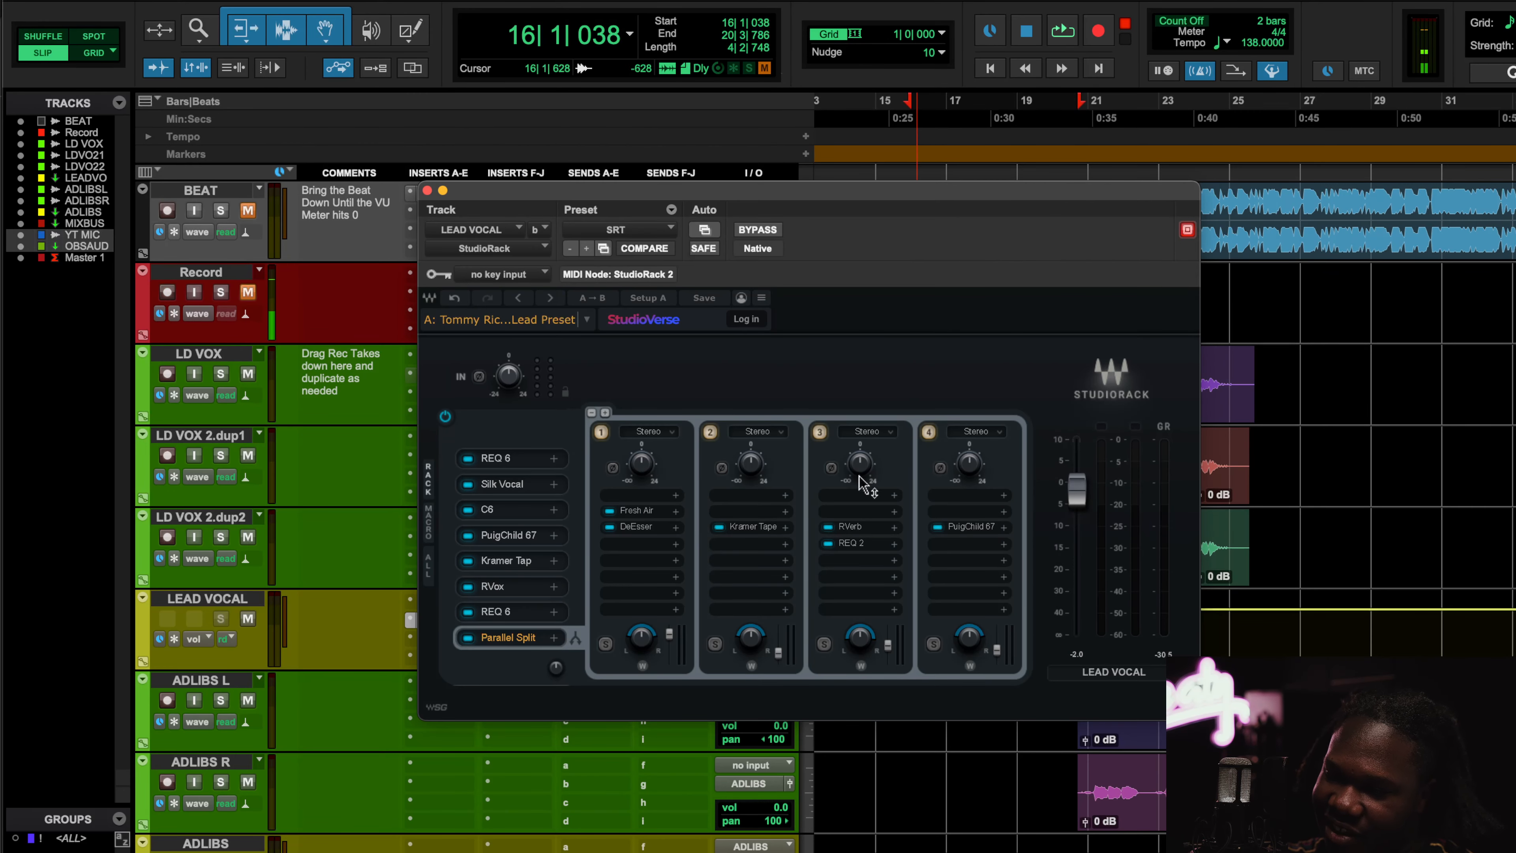
Step: Review PuigChild 670 in parallel chain 4 and play the vocal loop with that chain switched off and back on
{"action": "left_click", "coordinate": [978, 533]}
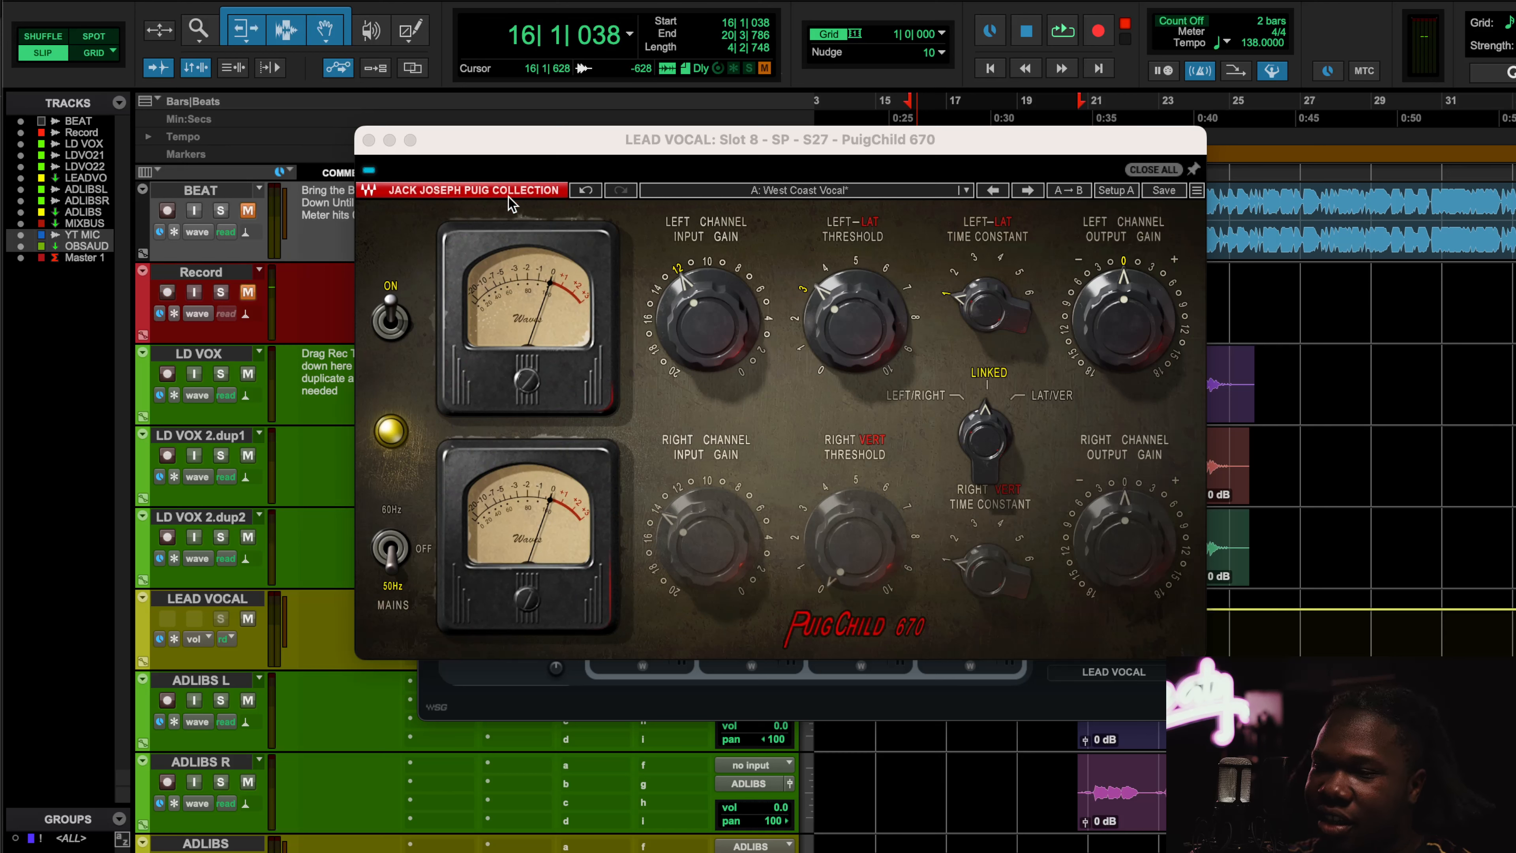
{"action": "key", "text": "space"}
{"action": "left_click", "coordinate": [369, 141]}
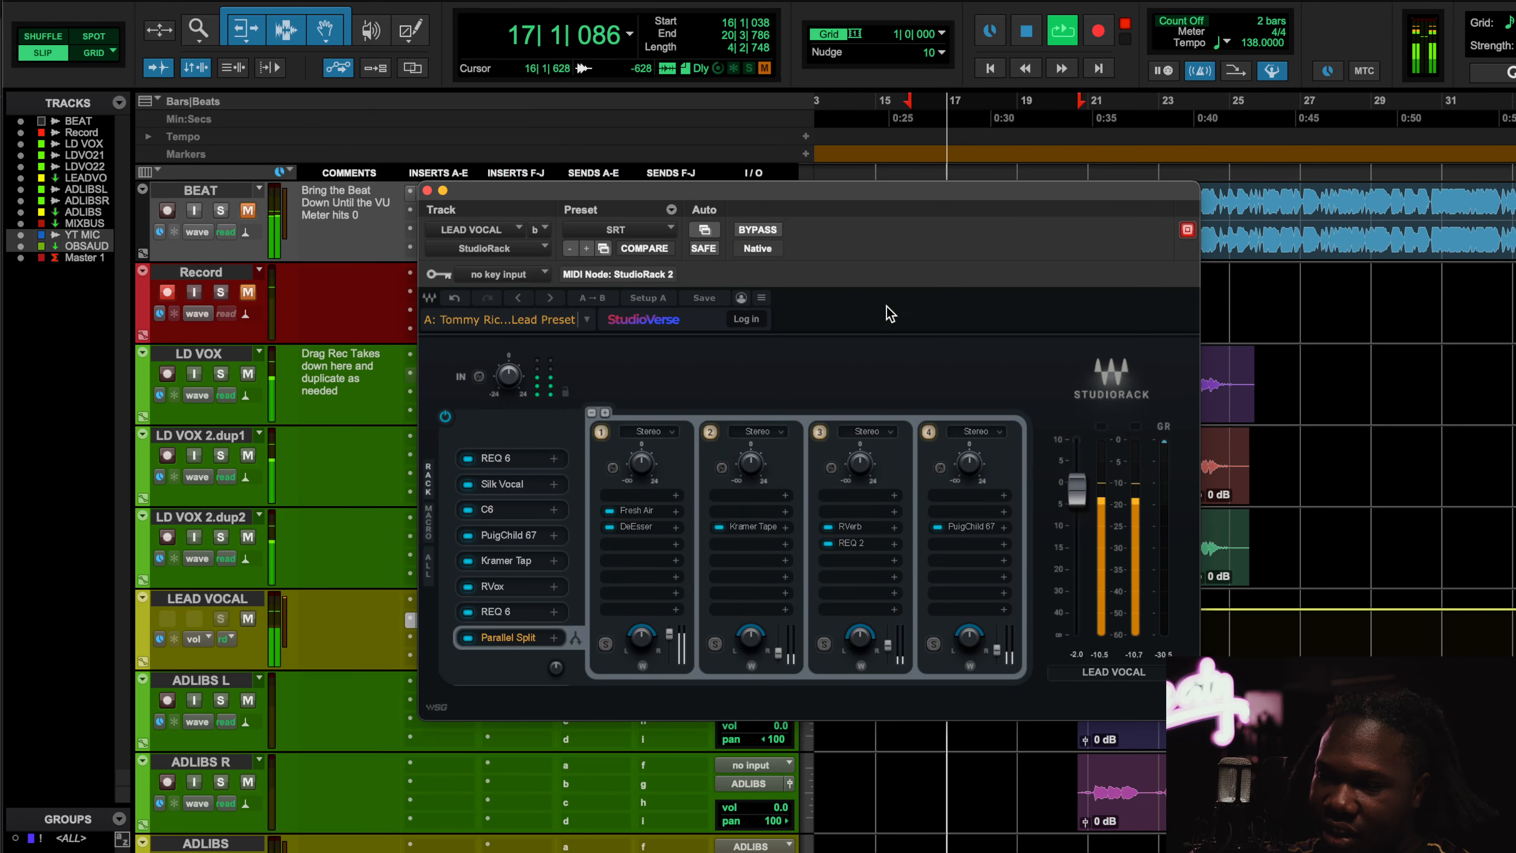
{"action": "left_click", "coordinate": [929, 432]}
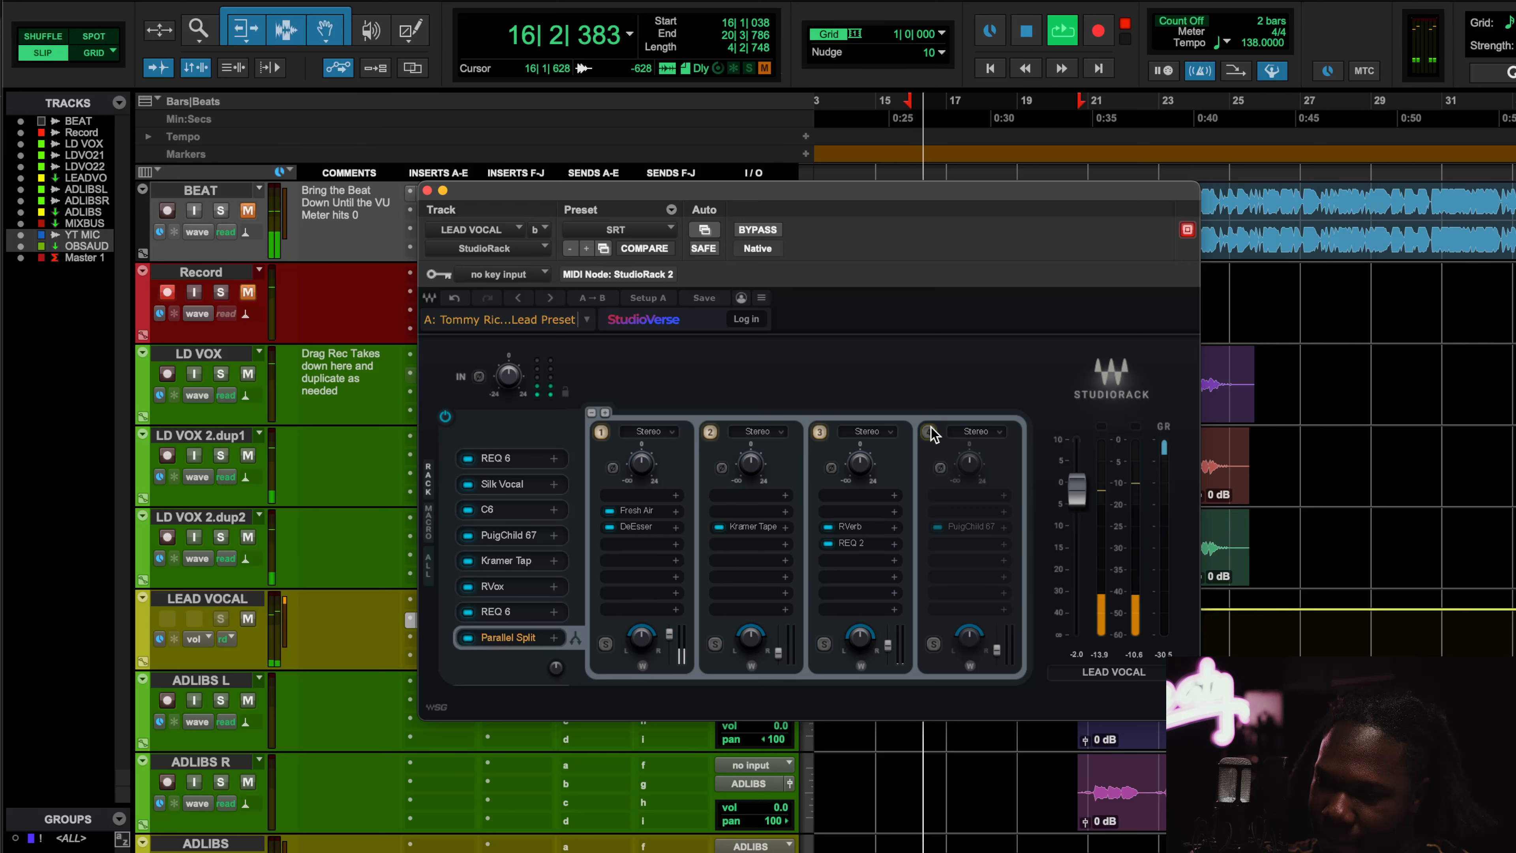
{"action": "left_click", "coordinate": [930, 432]}
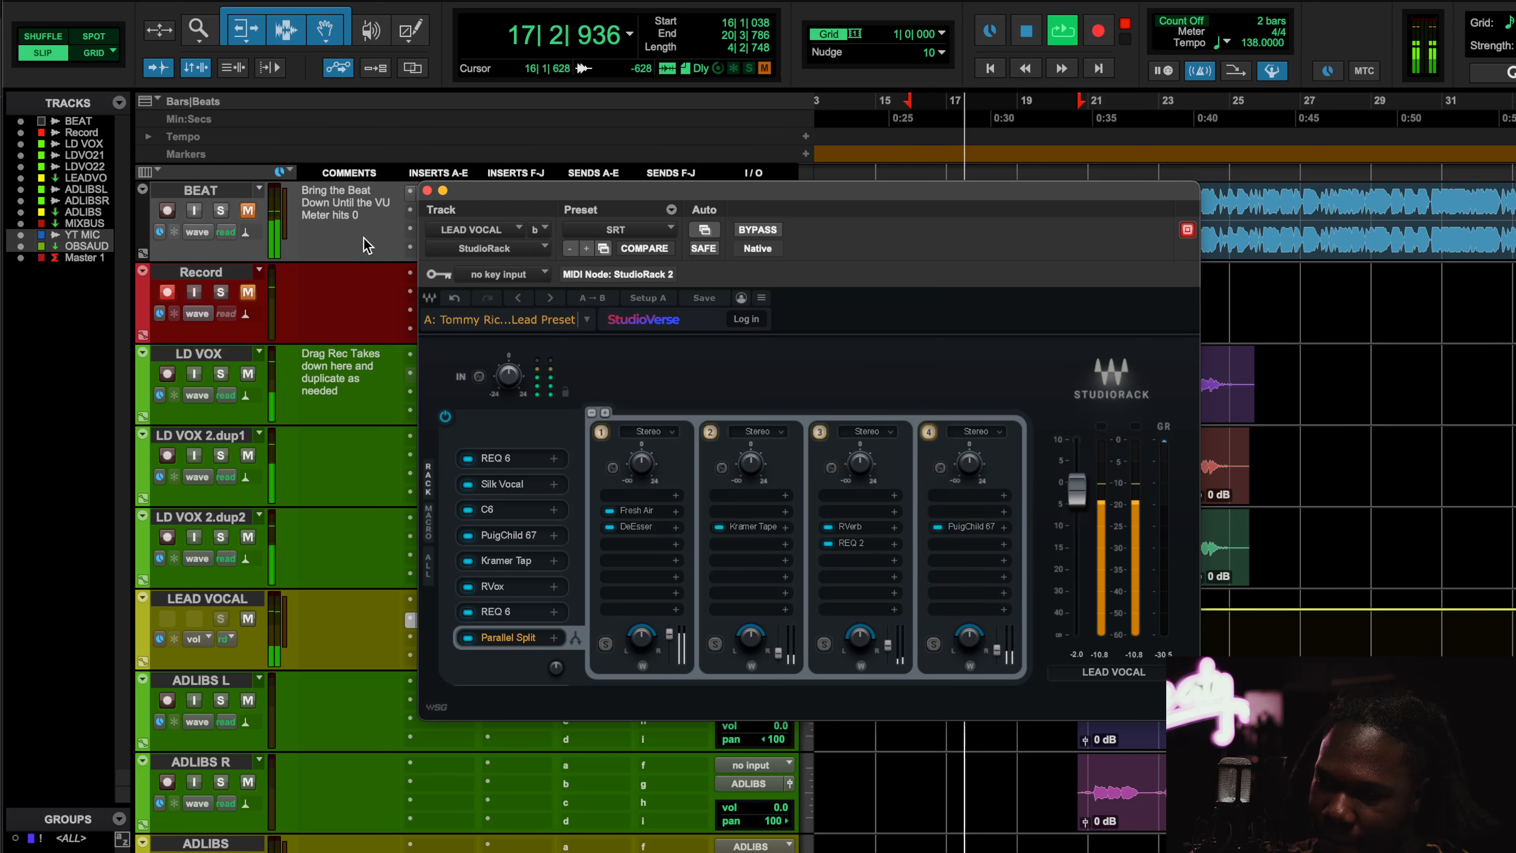
Step: Play the vocal loop with the BEAT track unmuted, stop playback and mute the beat again
{"action": "left_click", "coordinate": [241, 213]}
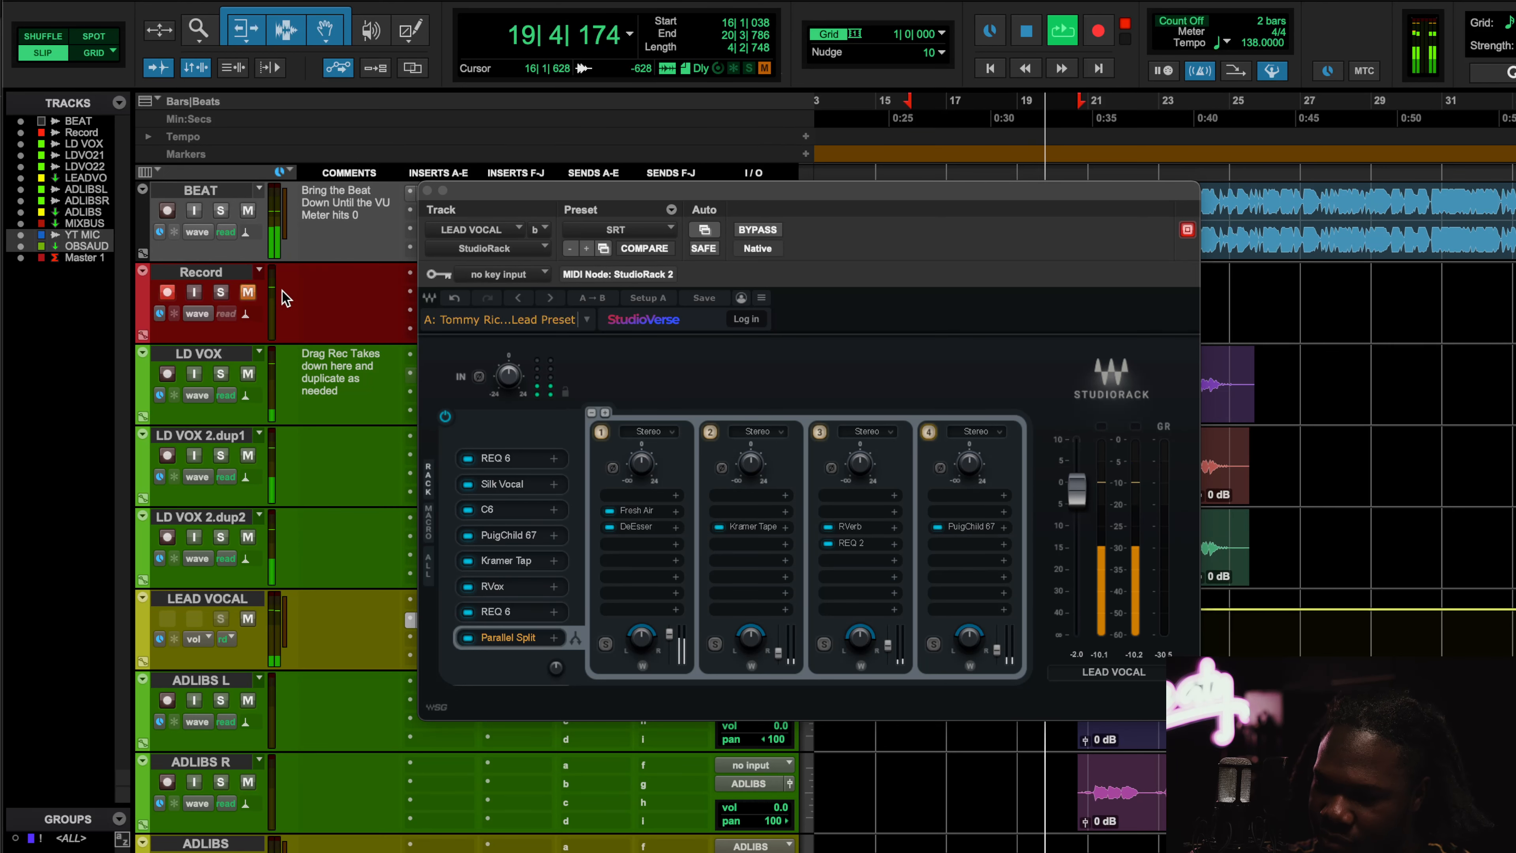
{"action": "key", "text": "space"}
{"action": "left_click", "coordinate": [246, 211]}
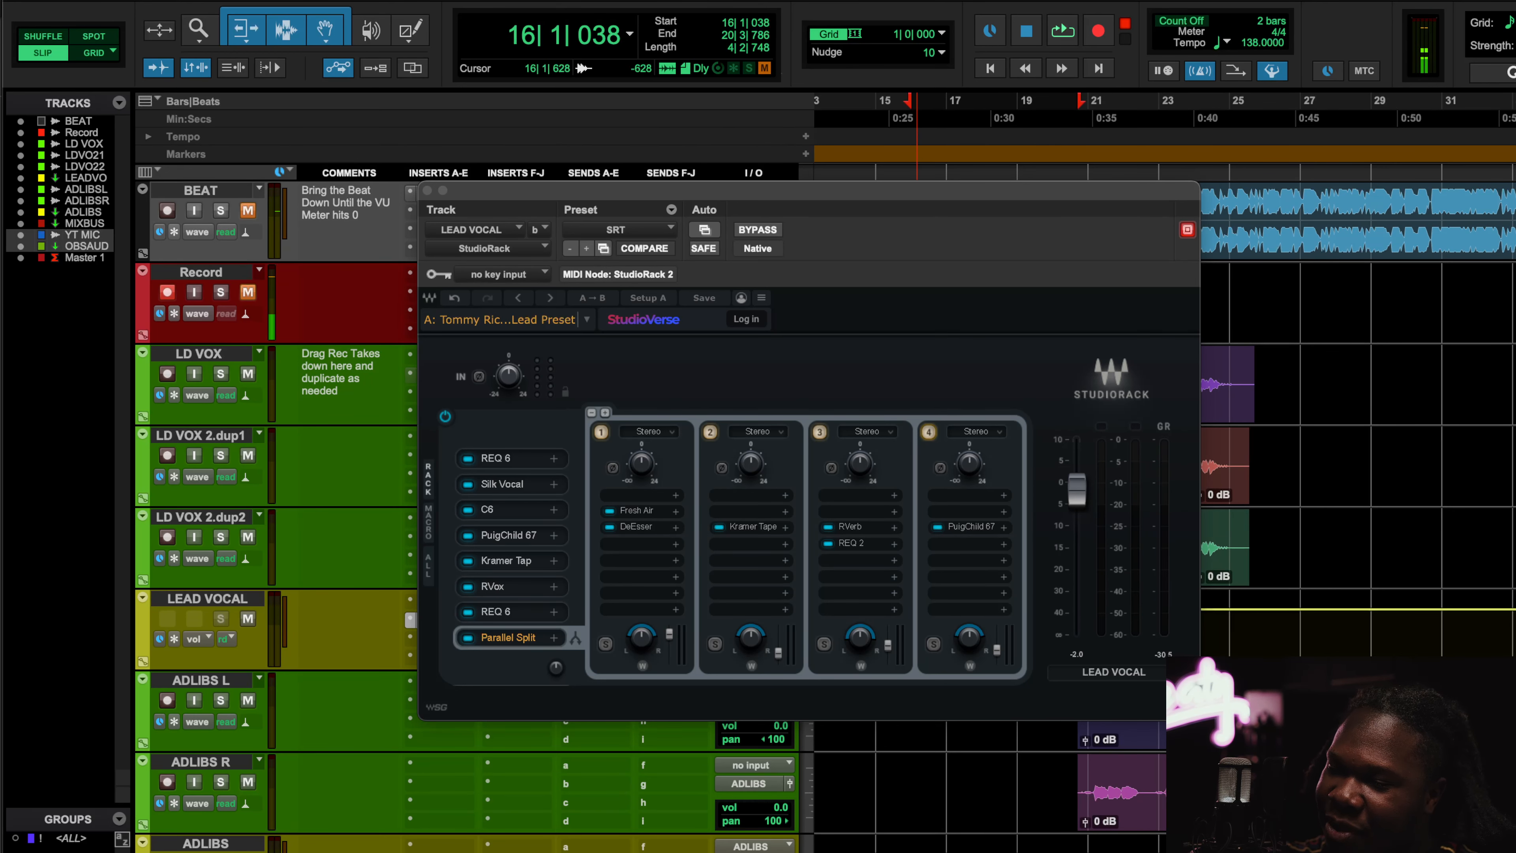
Step: Revisit the RVerb settings in parallel chain 3 of the LEAD VOCAL StudioRack and close that rack
{"action": "left_click", "coordinate": [441, 852]}
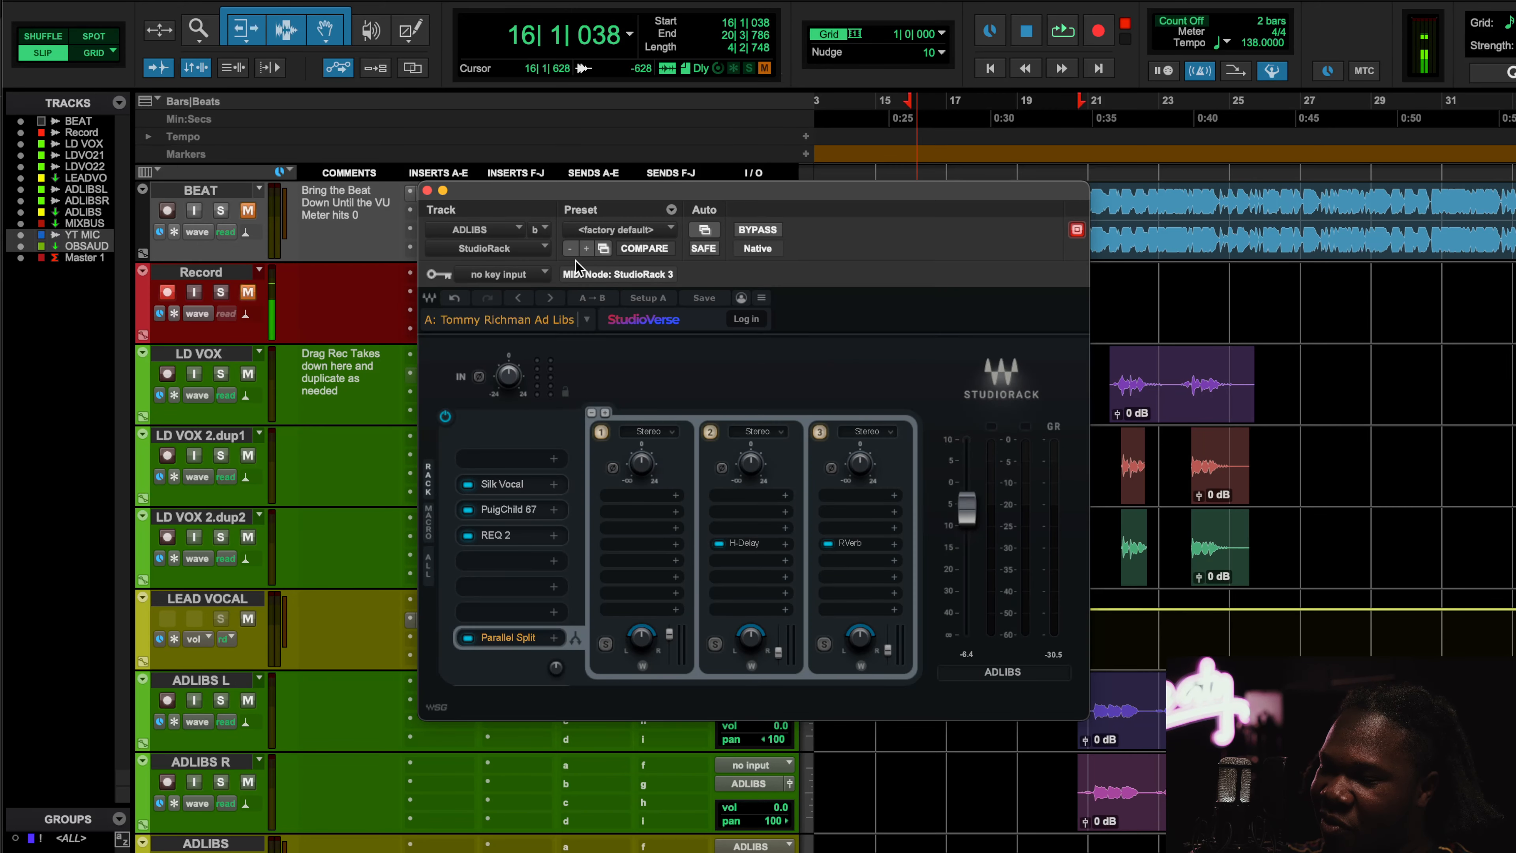
{"action": "left_click", "coordinate": [427, 190]}
{"action": "left_click", "coordinate": [443, 621]}
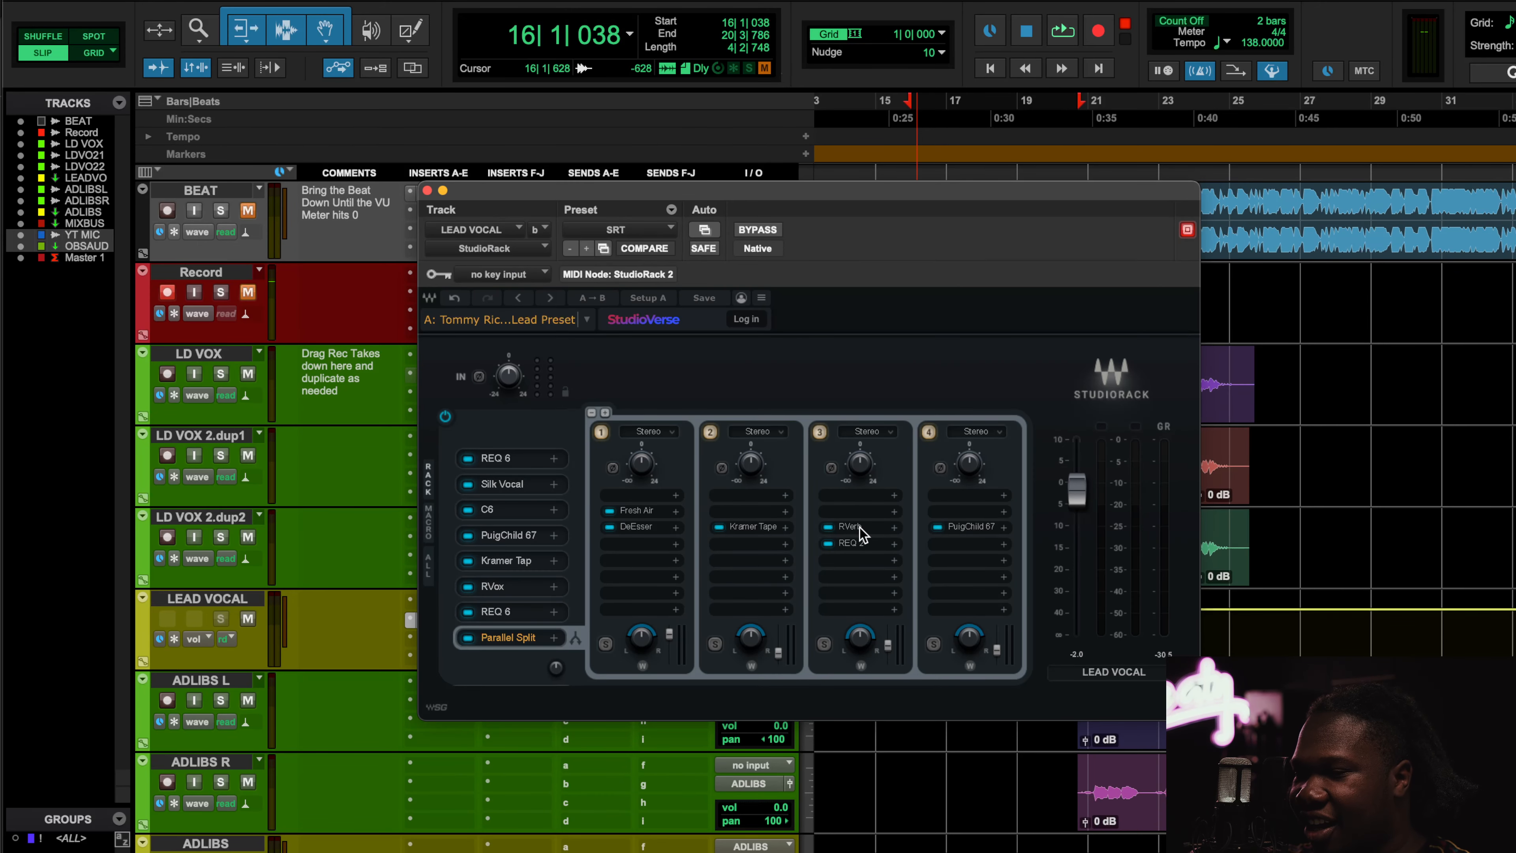
{"action": "left_click", "coordinate": [860, 527]}
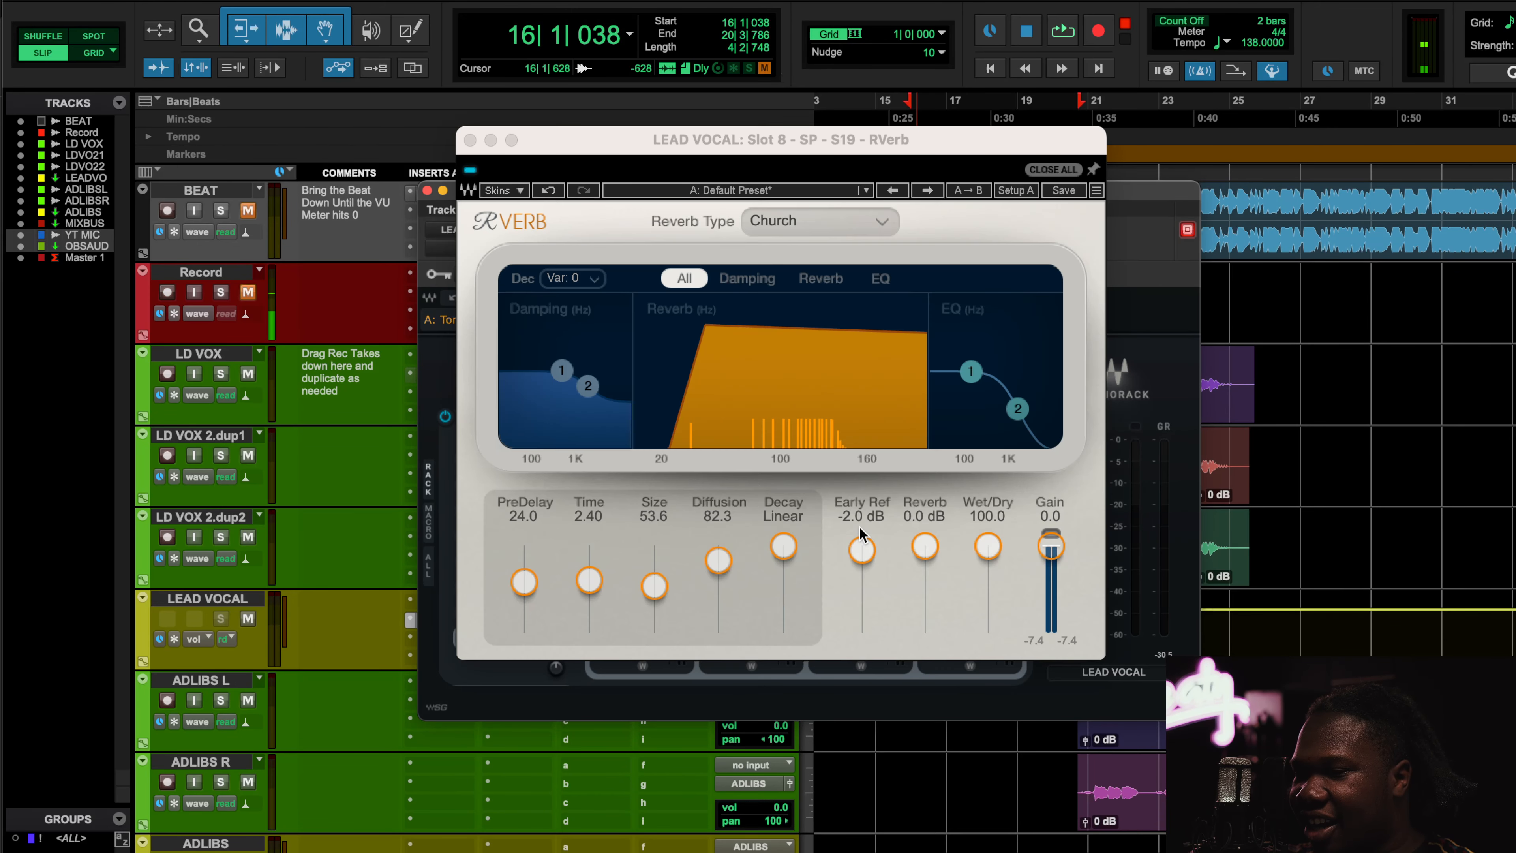
{"action": "left_click", "coordinate": [470, 140]}
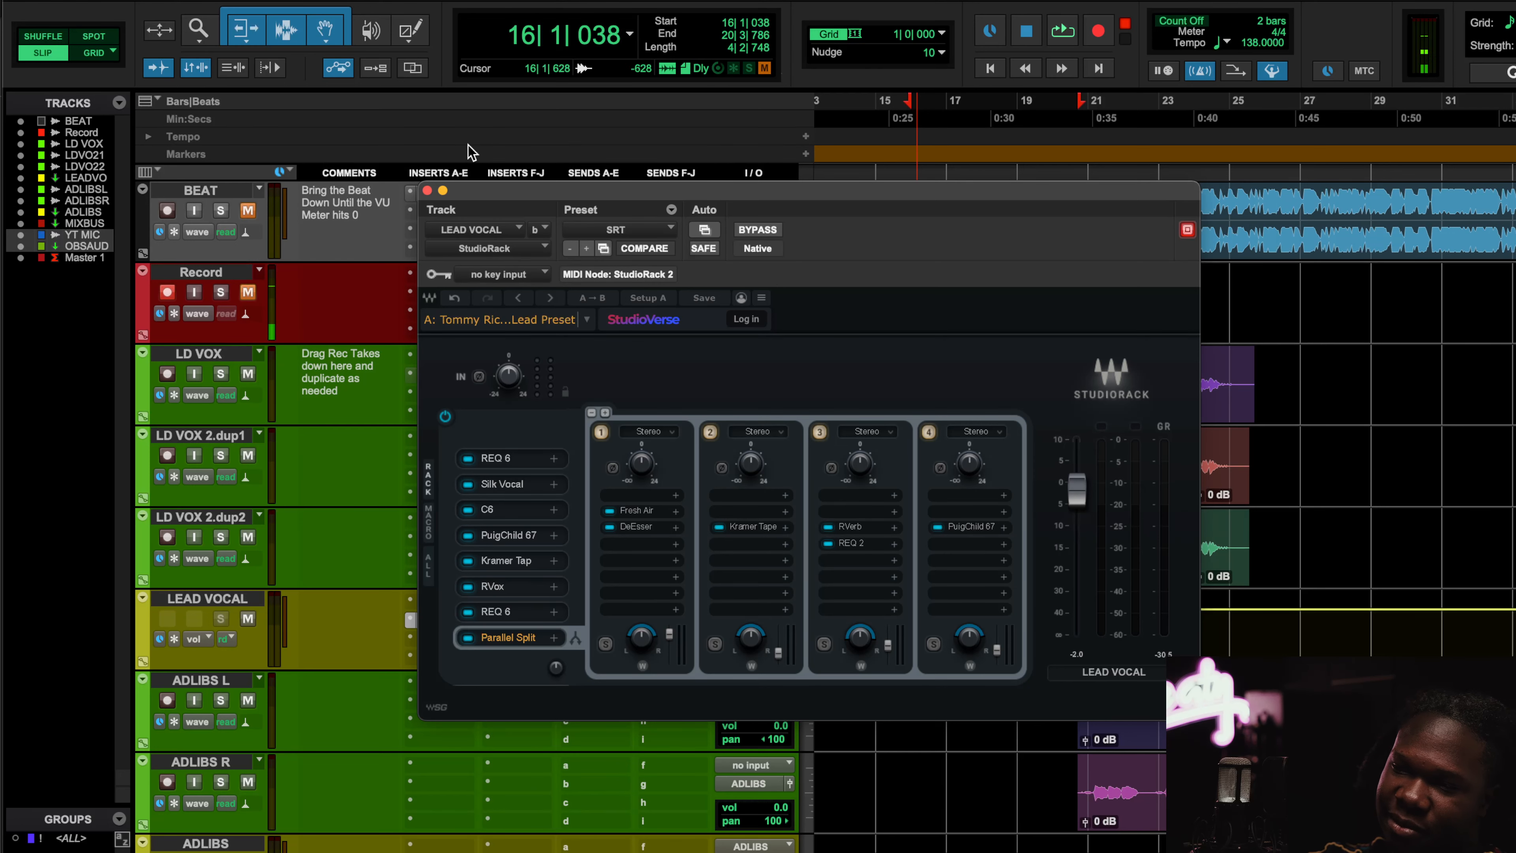
{"action": "left_click", "coordinate": [427, 191]}
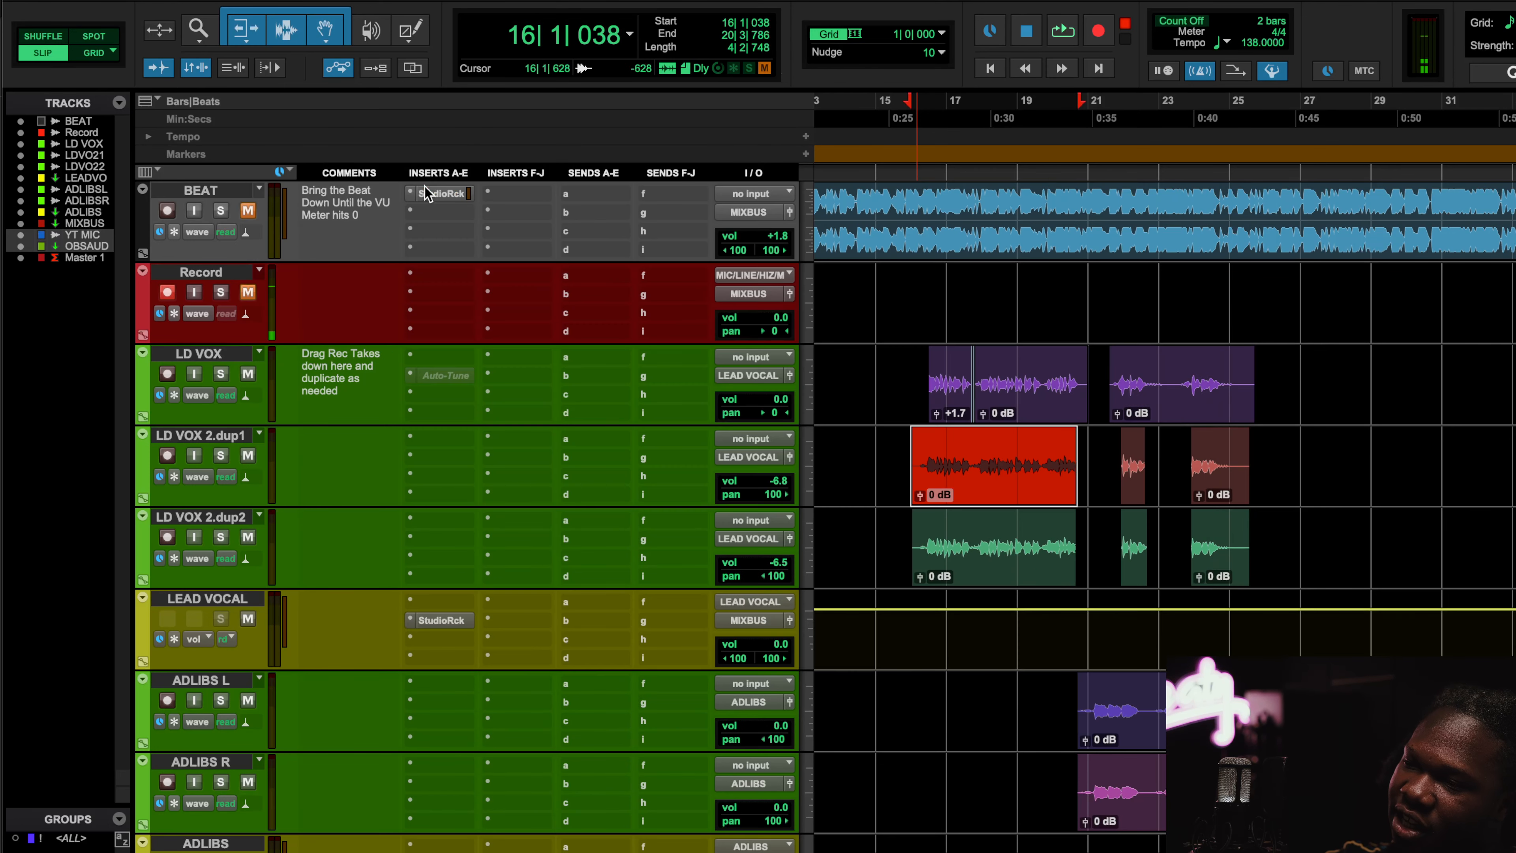
Step: Open the StudioRack on the ADLIBS track and review its Silk Vocal settings
{"action": "left_click", "coordinate": [440, 847]}
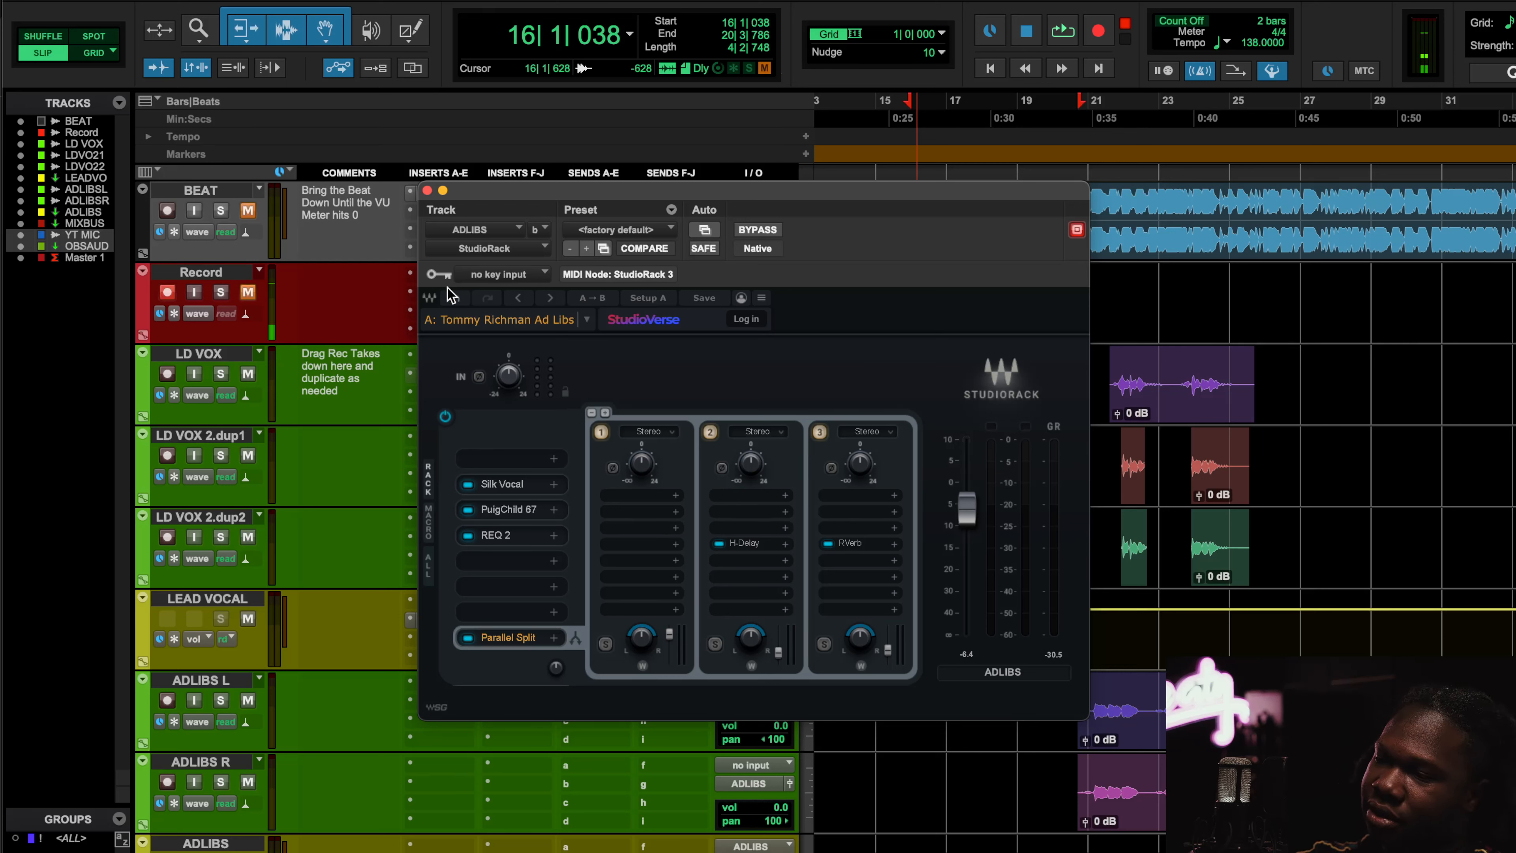
{"action": "left_click", "coordinate": [517, 488]}
{"action": "left_click", "coordinate": [488, 252]}
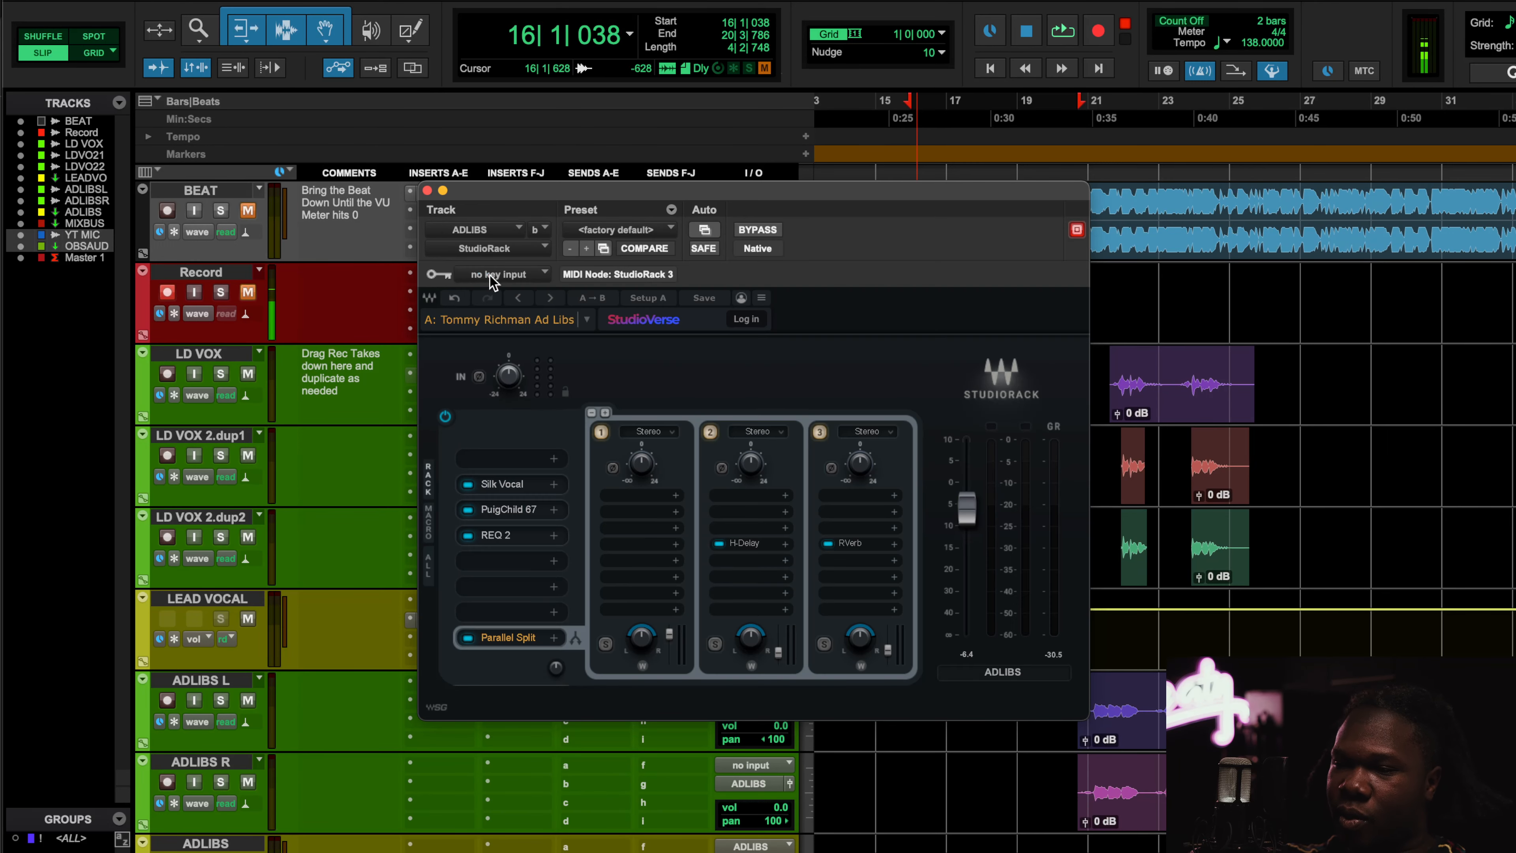
Step: Review the PuigChild 670 in slot 3 and the REQ 2 equalizer in slot 4 of the ADLIBS rack
{"action": "left_click", "coordinate": [515, 509]}
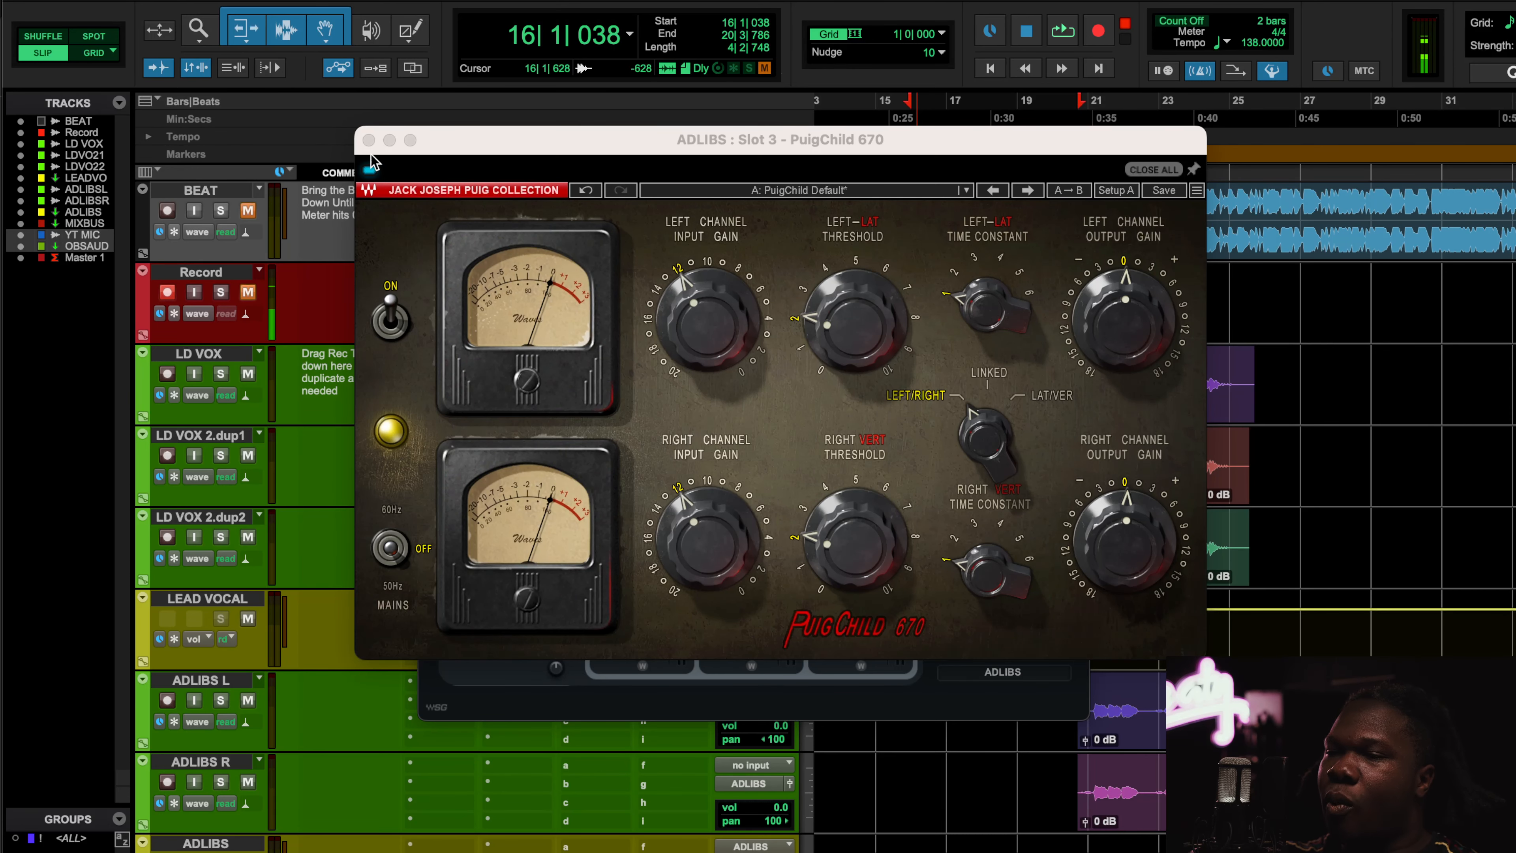
{"action": "left_click", "coordinate": [362, 152]}
{"action": "left_click", "coordinate": [368, 141]}
{"action": "left_click", "coordinate": [507, 532]}
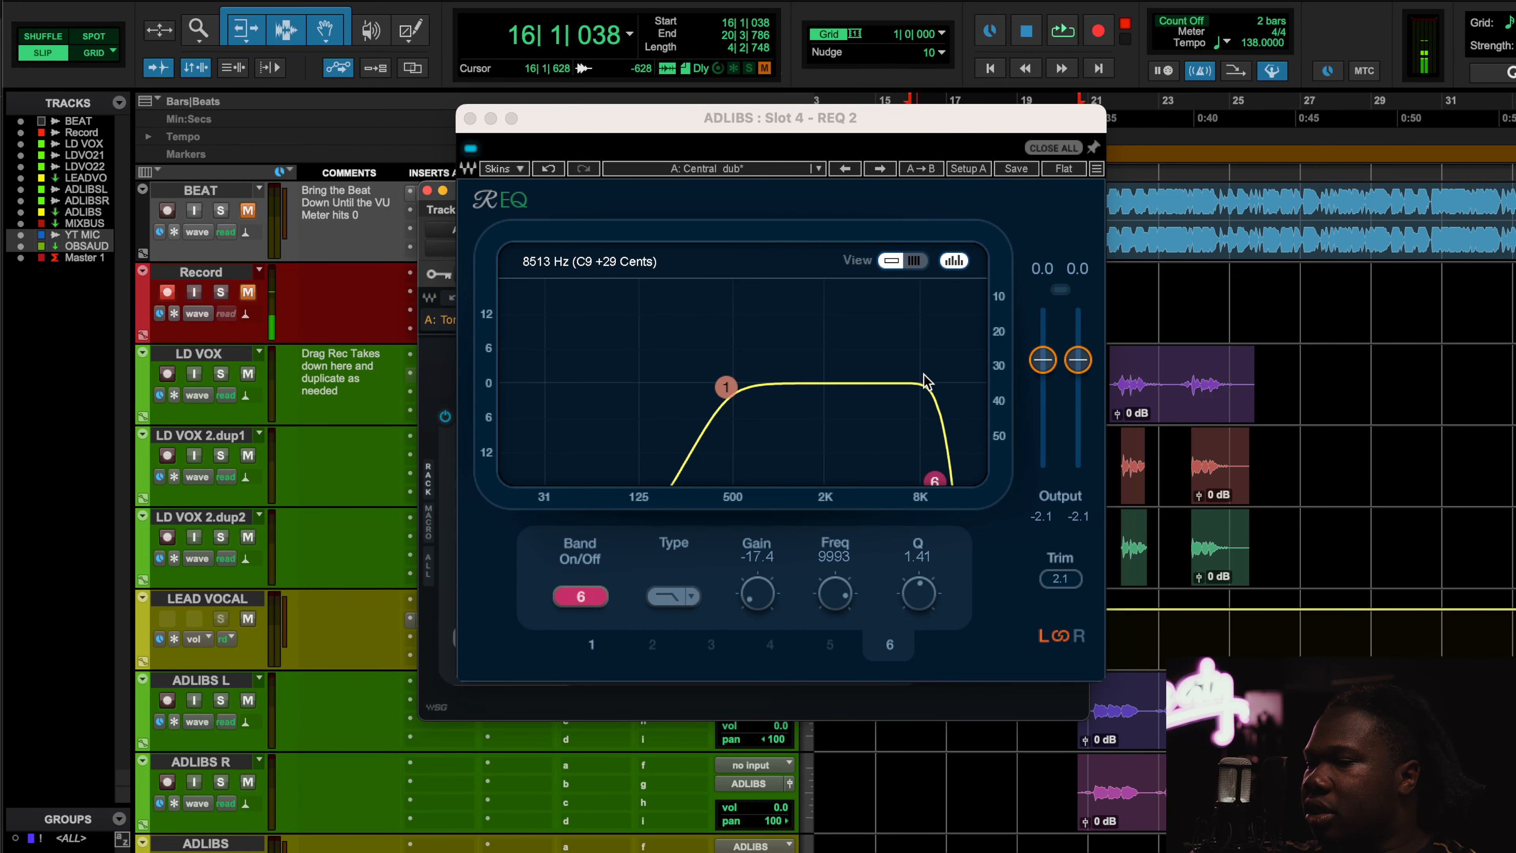
{"action": "left_click", "coordinate": [471, 119]}
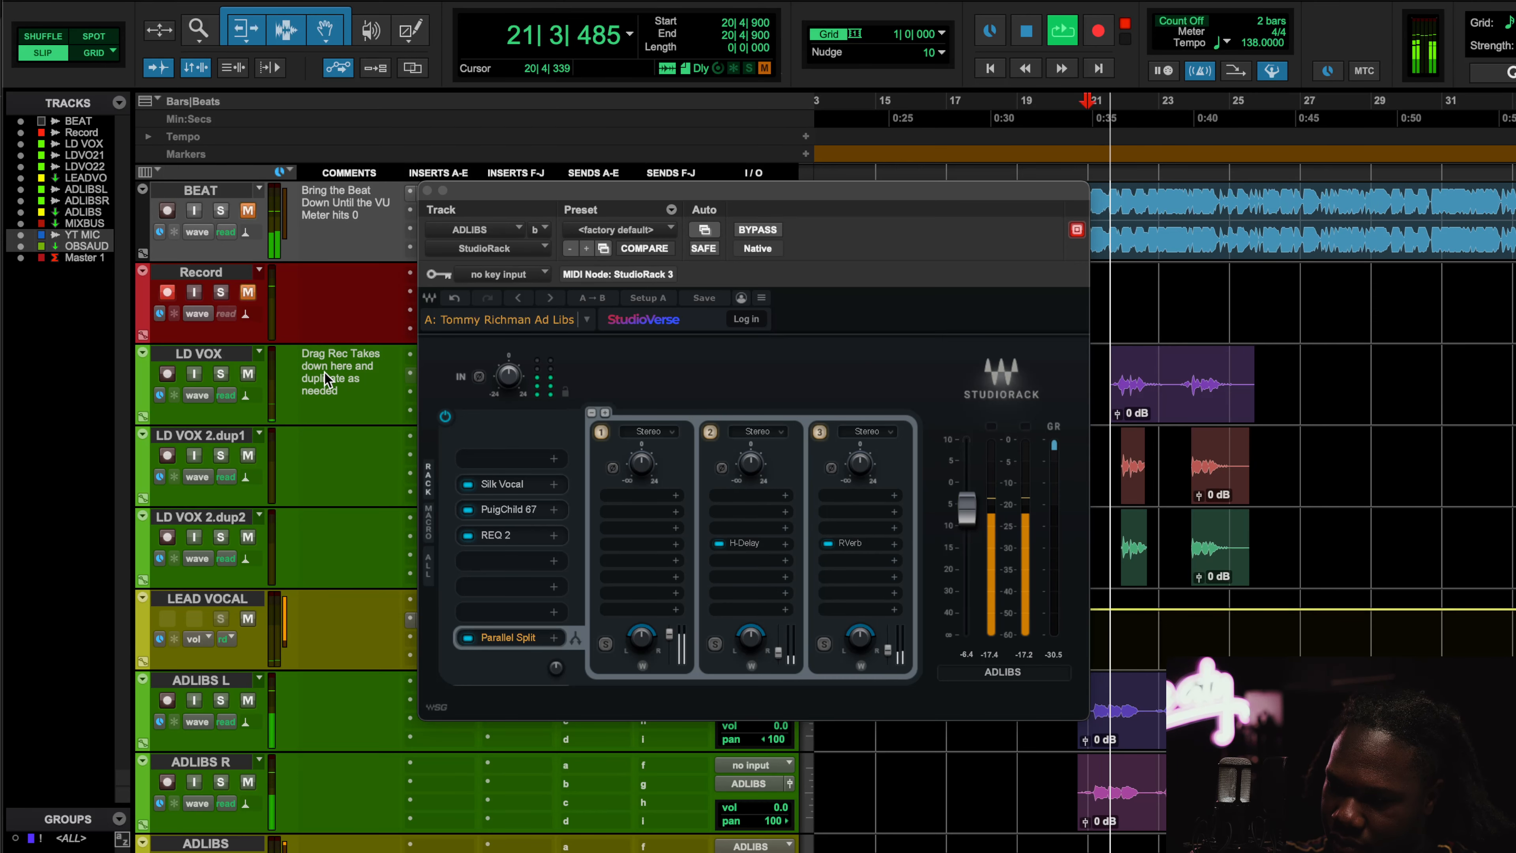
Step: Review H-Delay in parallel chain 2 and RVerb in parallel chain 3 of the ADLIBS rack while playing the ad-lib section
{"action": "left_click", "coordinate": [740, 543]}
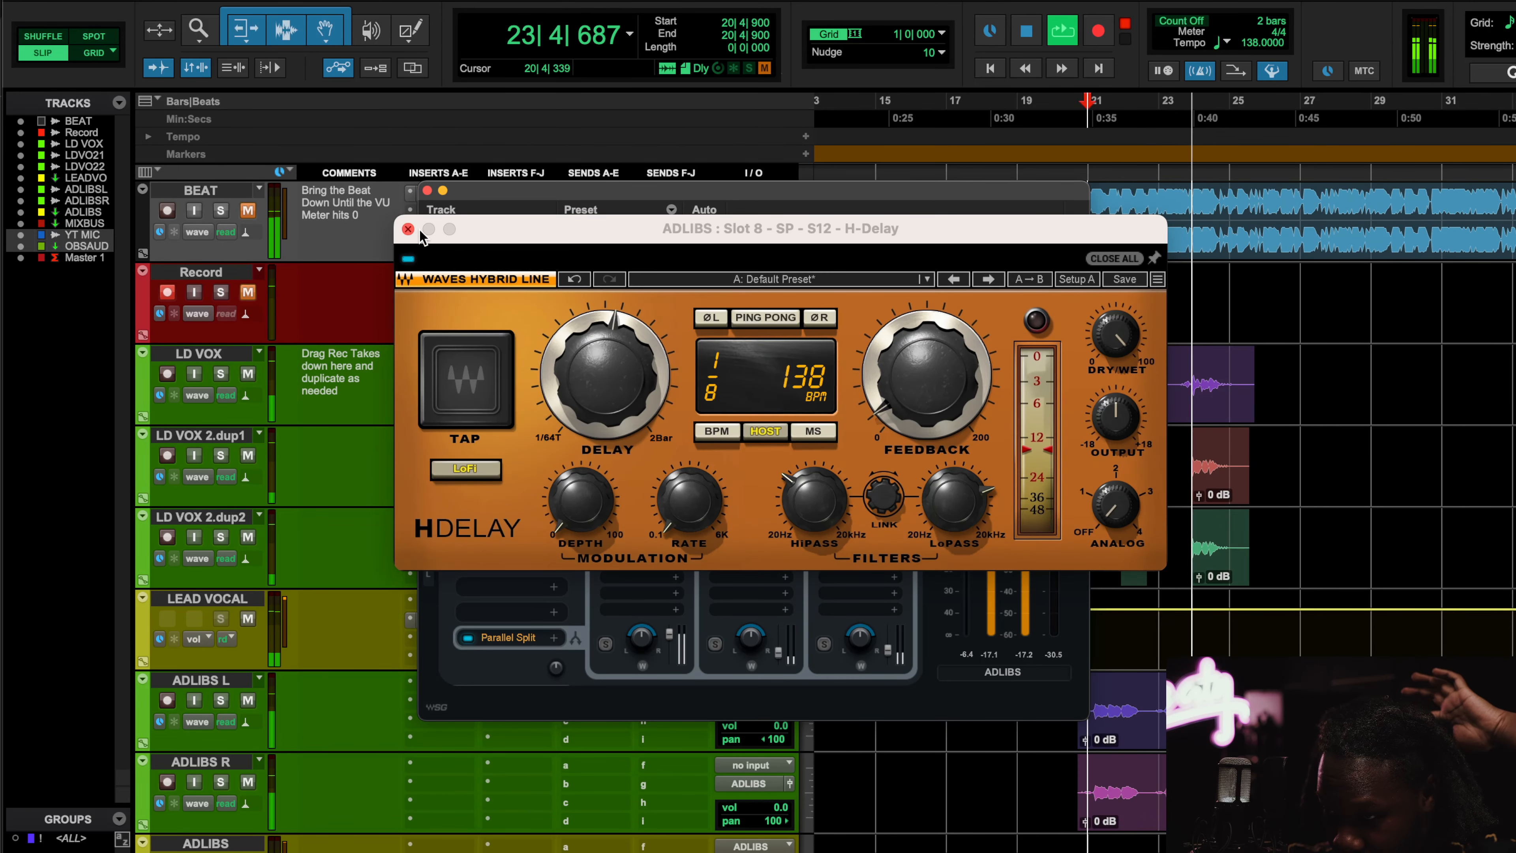
{"action": "left_click", "coordinate": [408, 230]}
{"action": "key", "text": "space"}
{"action": "key", "text": "space"}
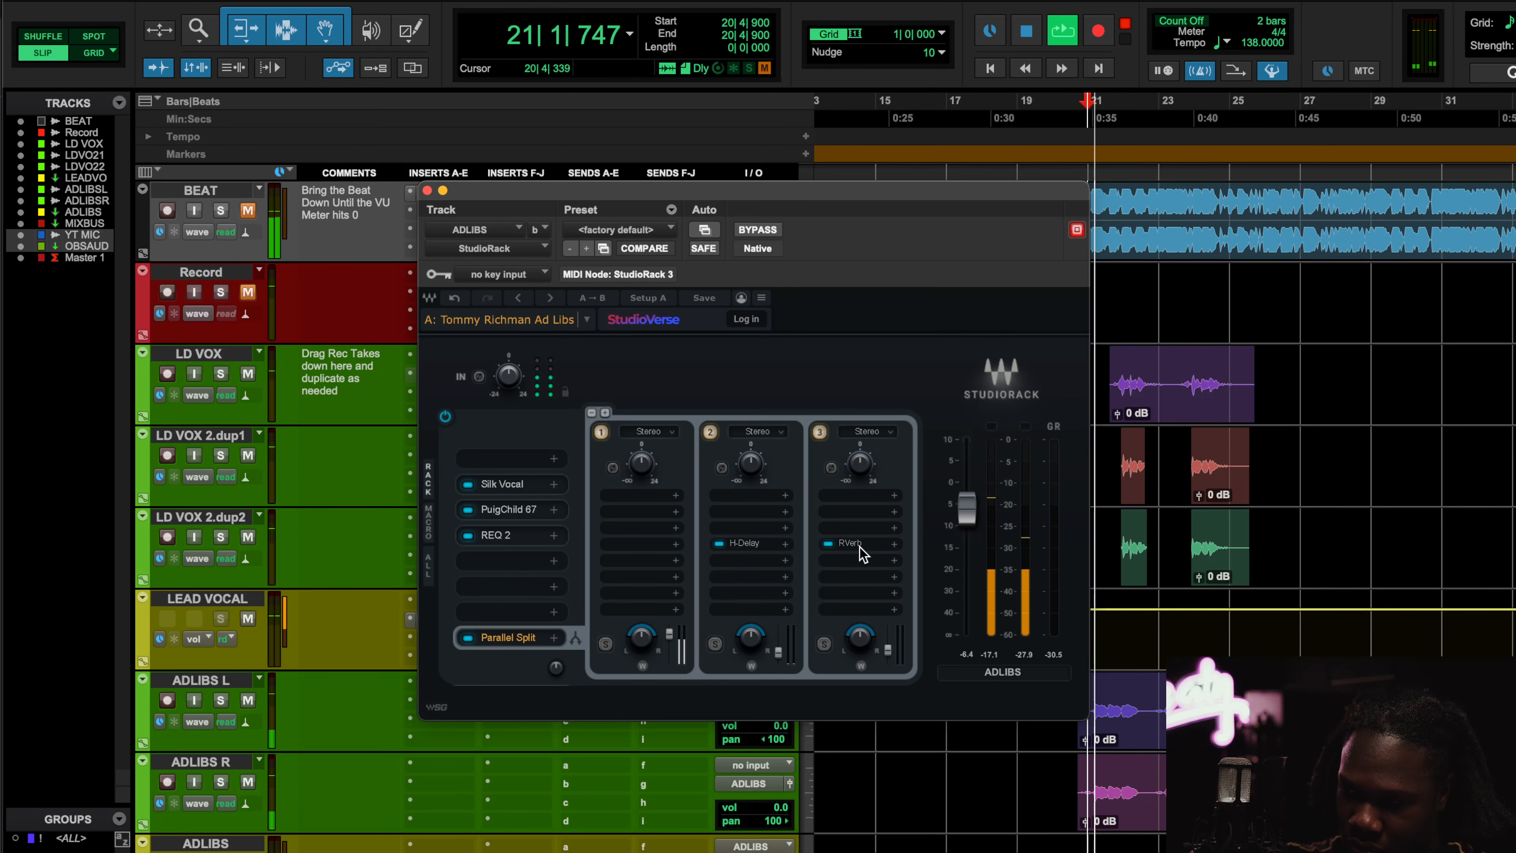
{"action": "left_click", "coordinate": [840, 543]}
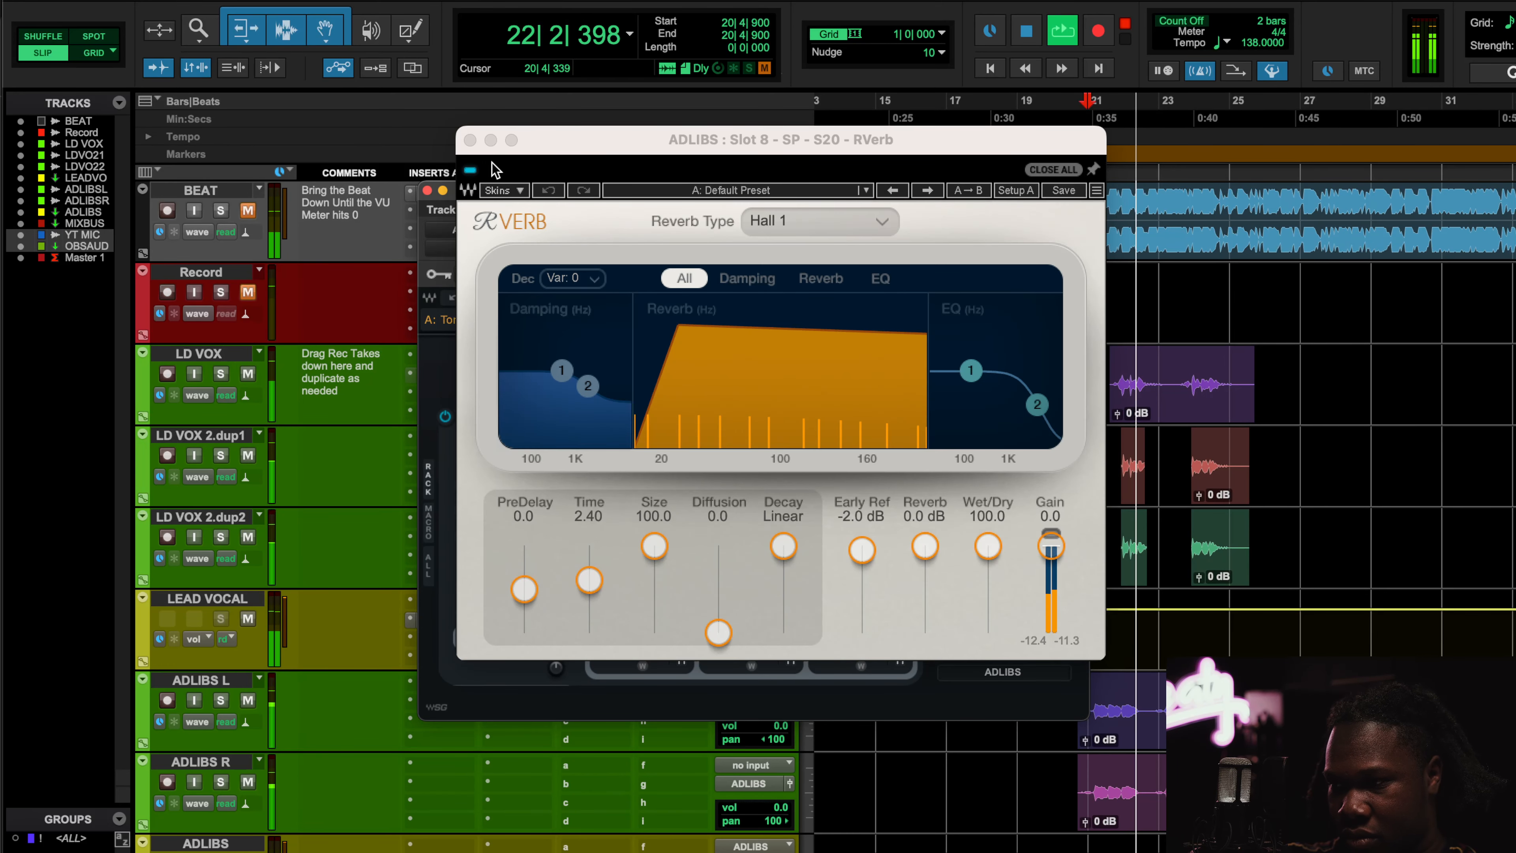
{"action": "left_click", "coordinate": [470, 140]}
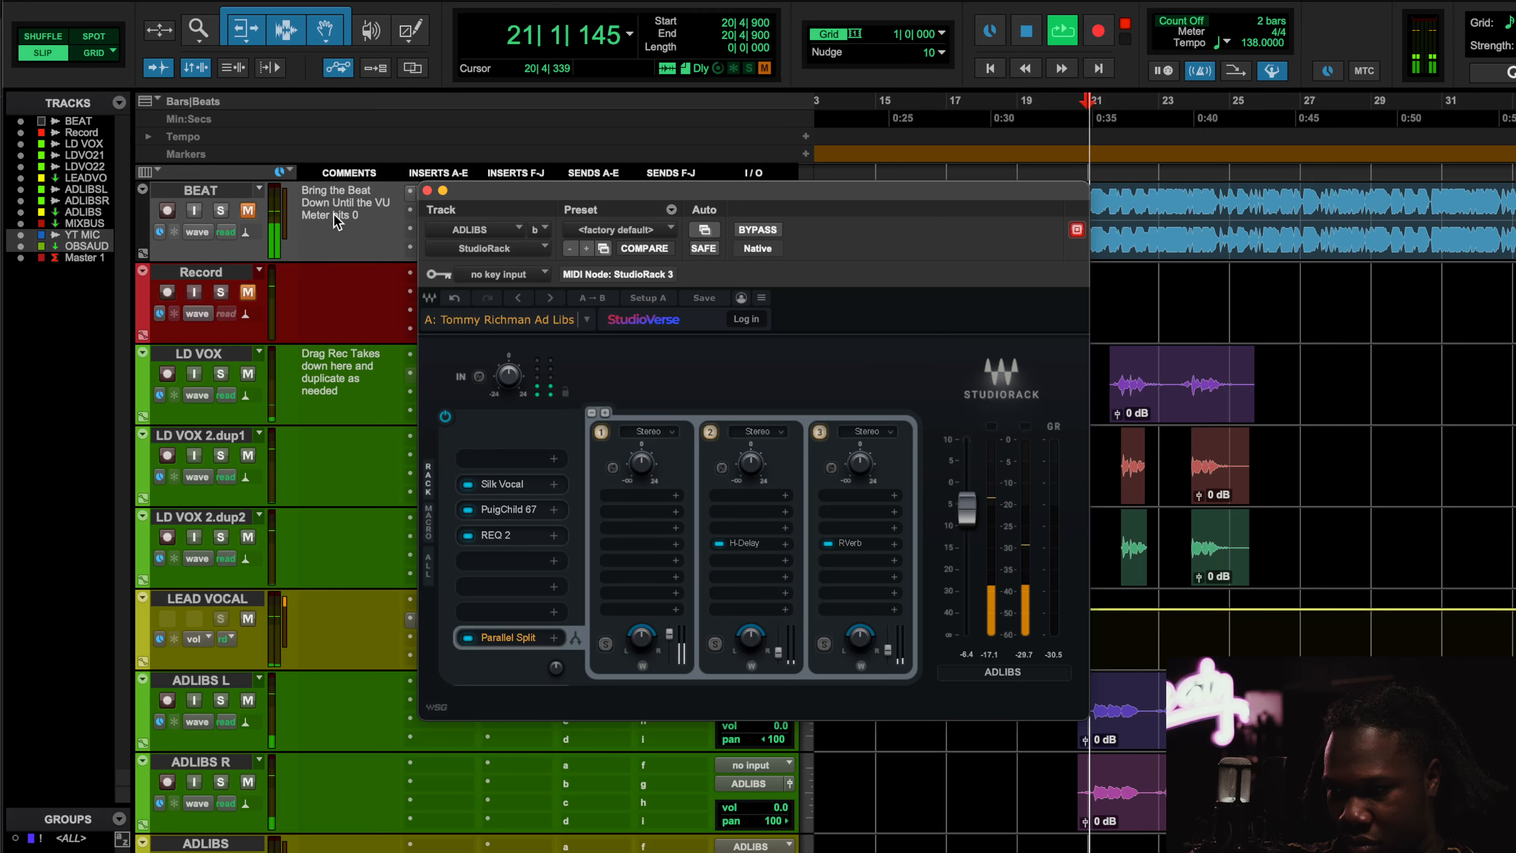
Step: Unmute the BEAT track, audition the ad-libs against it with LEAD VOCAL temporarily muted, and stop playback
{"action": "left_click", "coordinate": [247, 211]}
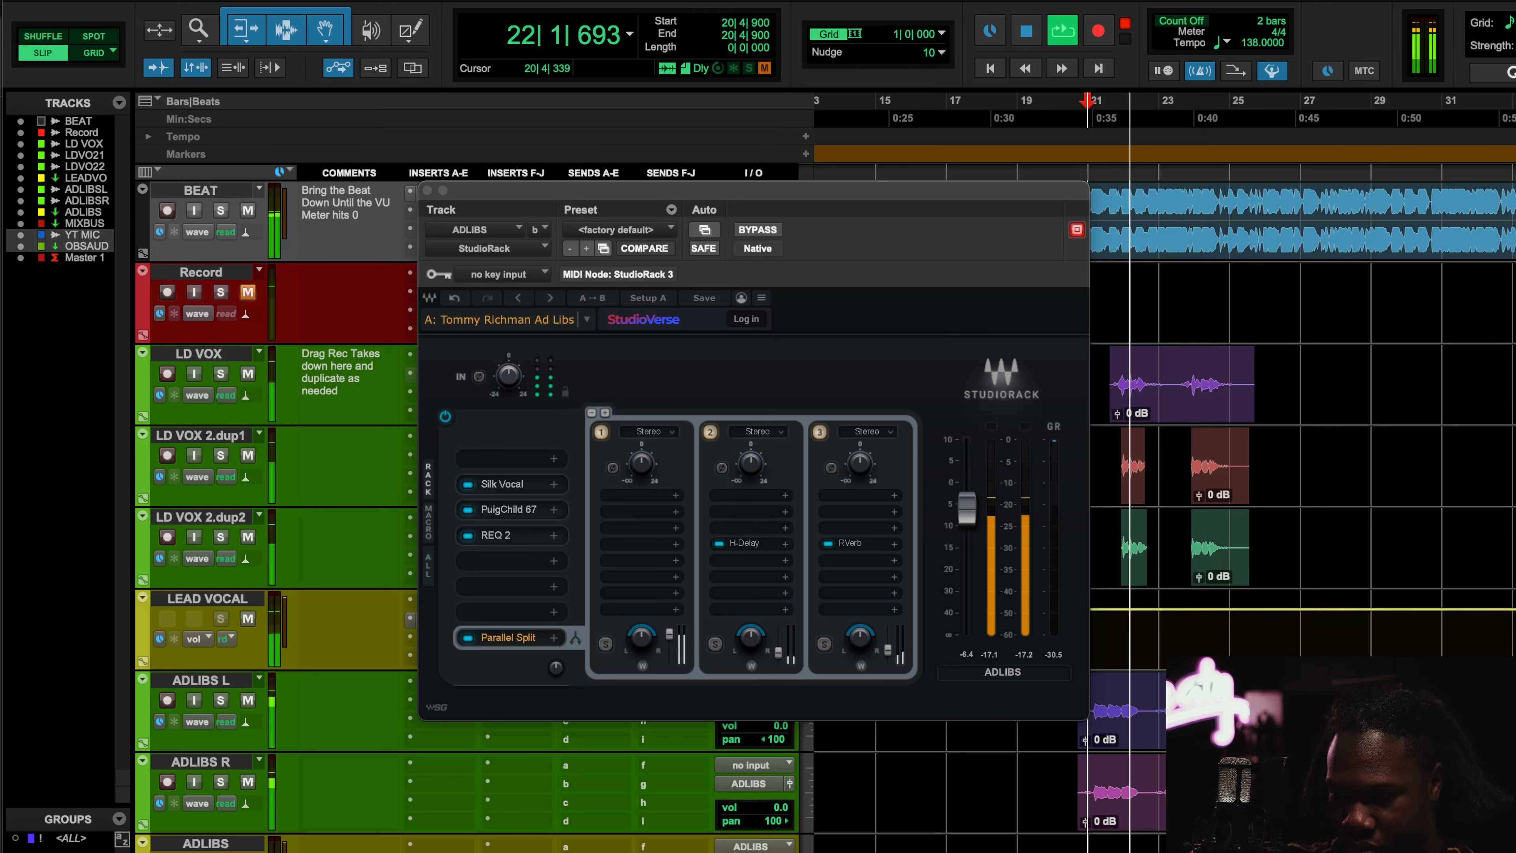
{"action": "left_click", "coordinate": [247, 618]}
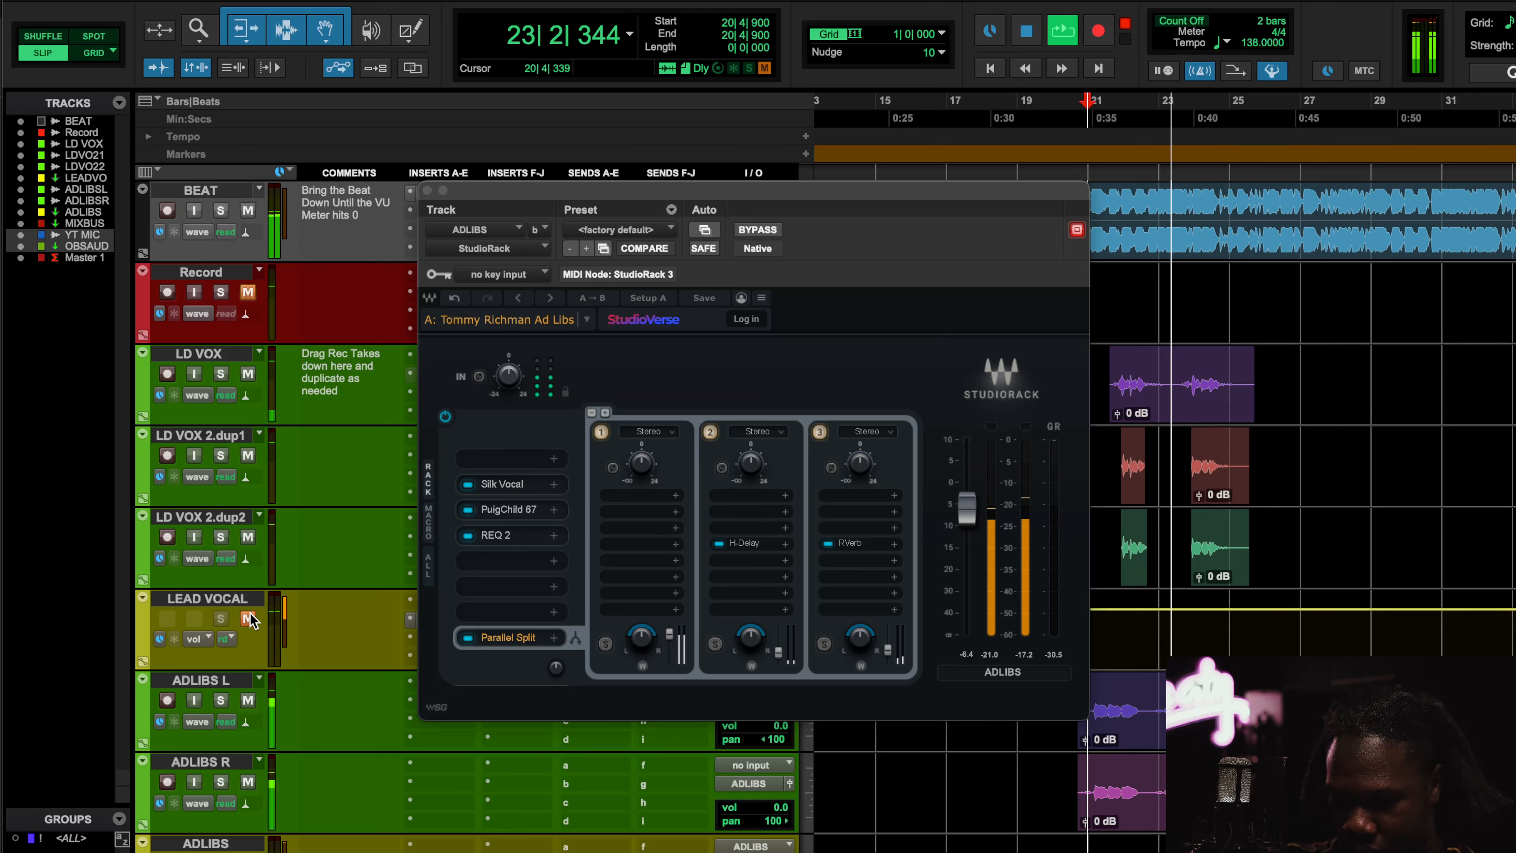
{"action": "key", "text": "space"}
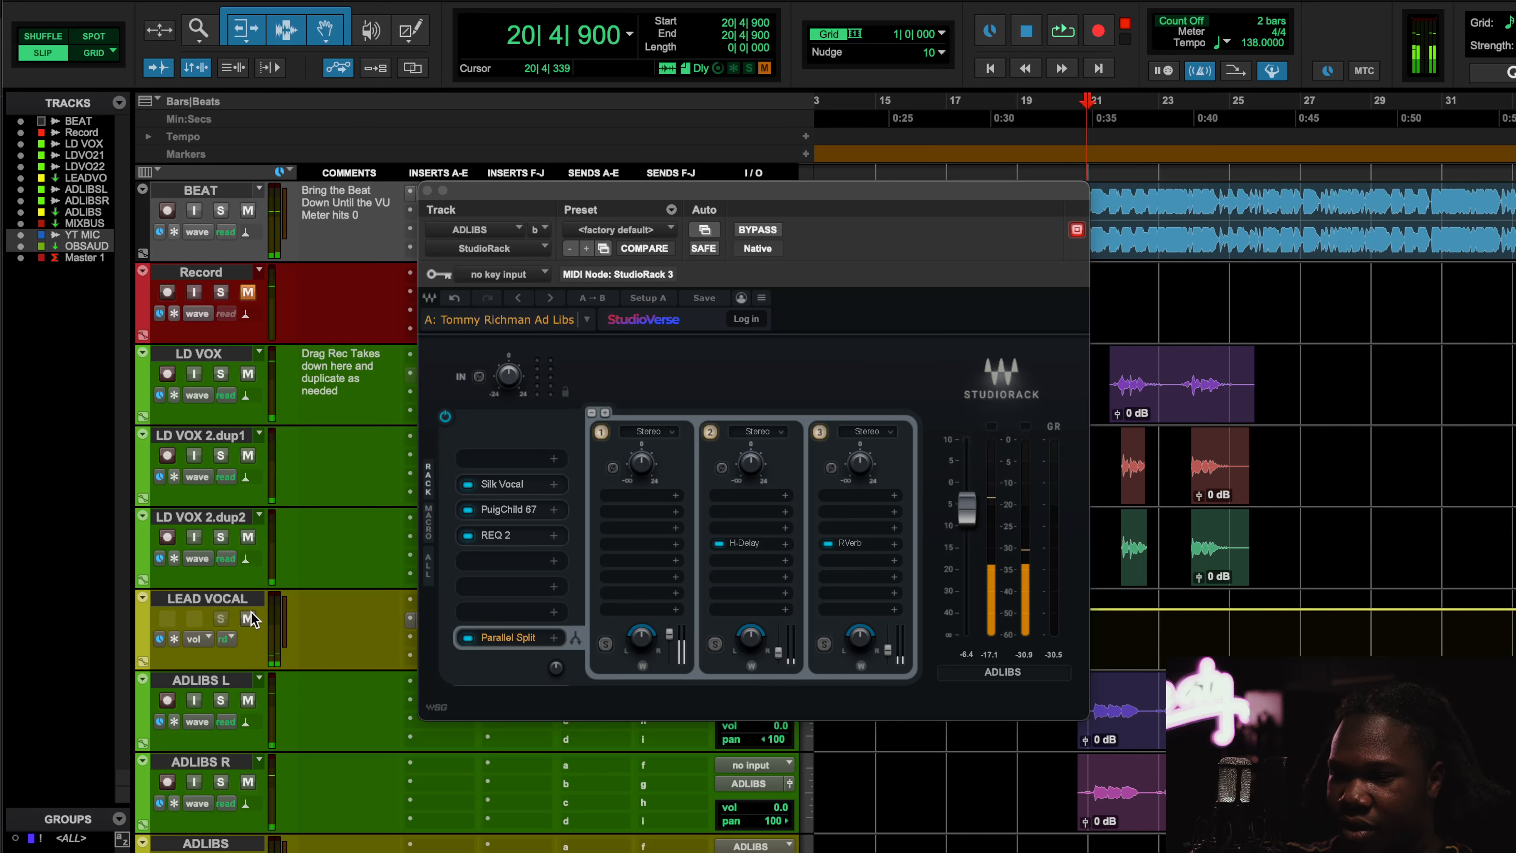